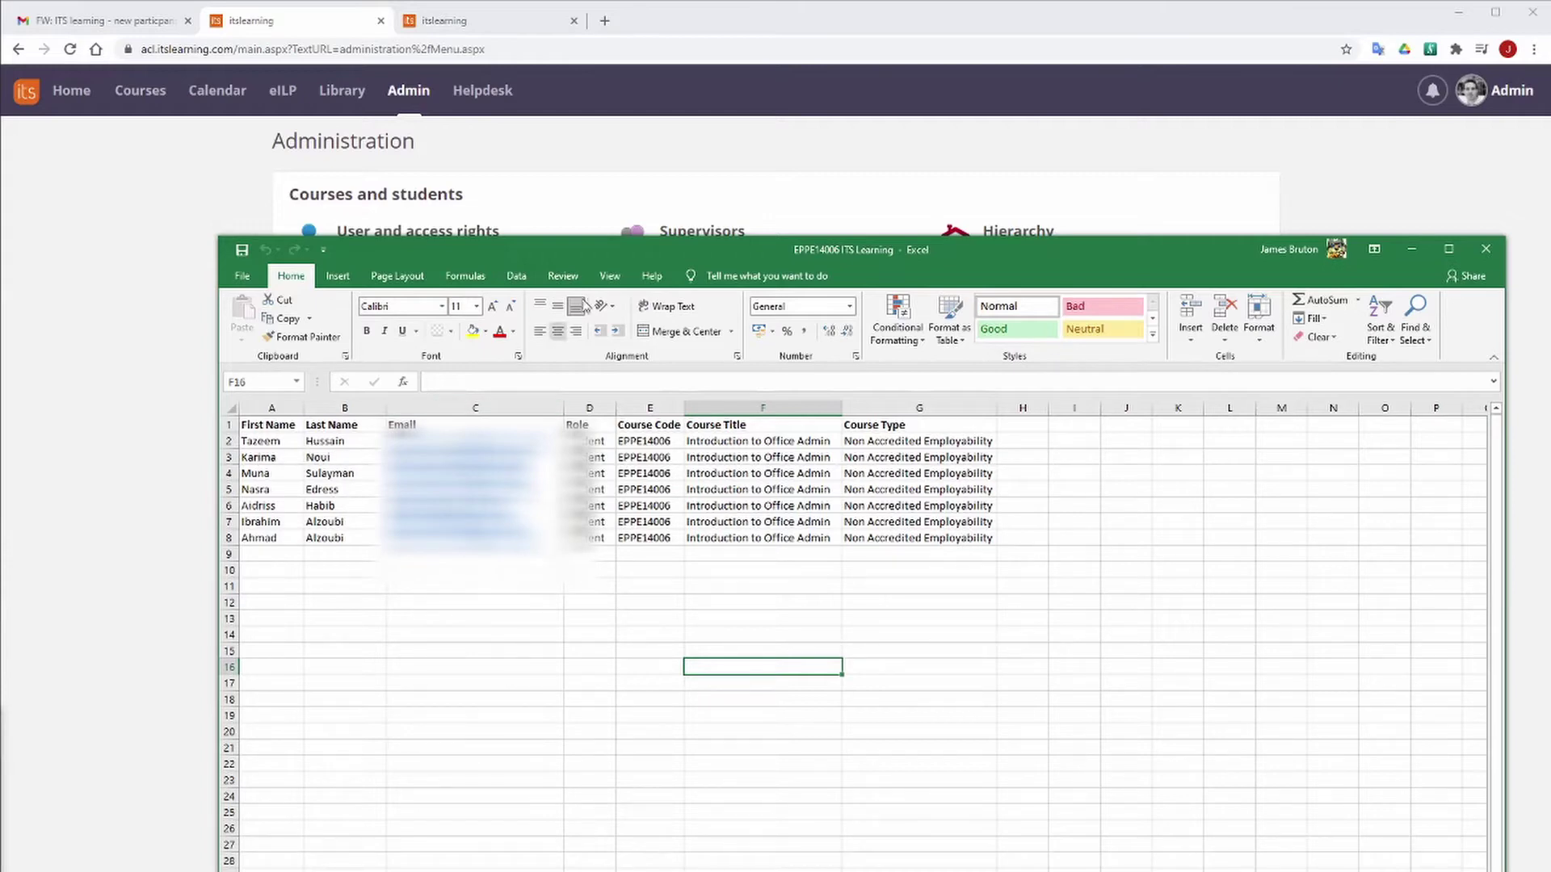
# Check the file types offered when saving EPPE14006 ITS Learning to the Desktop, including CSV UTF-8 (Comma delimited), and minimise the workbook without saving
pyautogui.moveTo(369, 255)
pyautogui.mouseDown()
pyautogui.moveTo(419, 250)
pyautogui.moveTo(392, 245)
pyautogui.mouseUp()
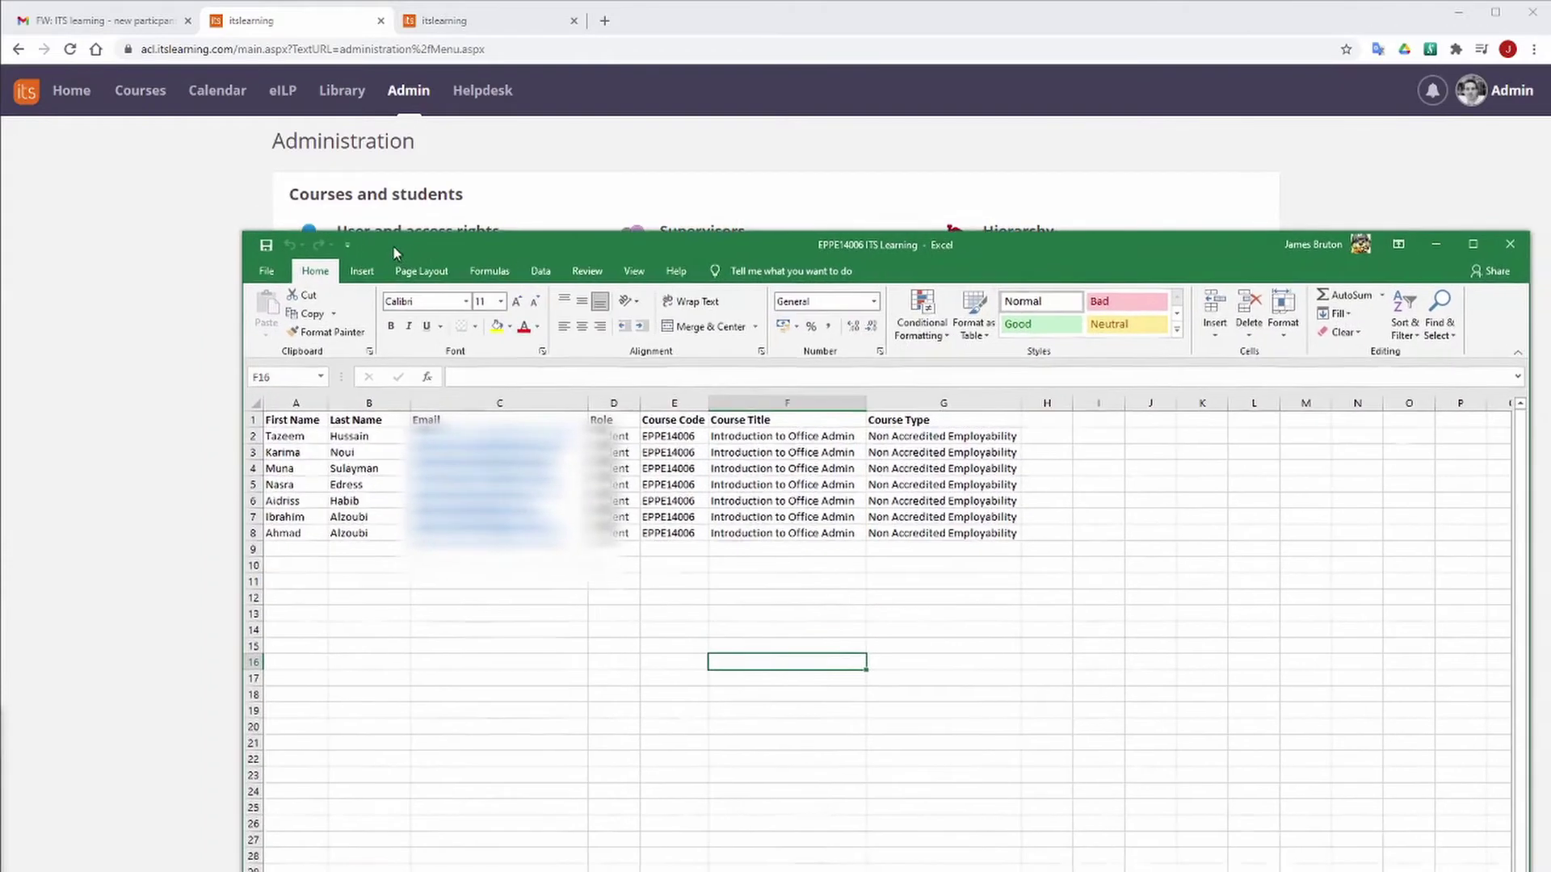
pyautogui.click(266, 271)
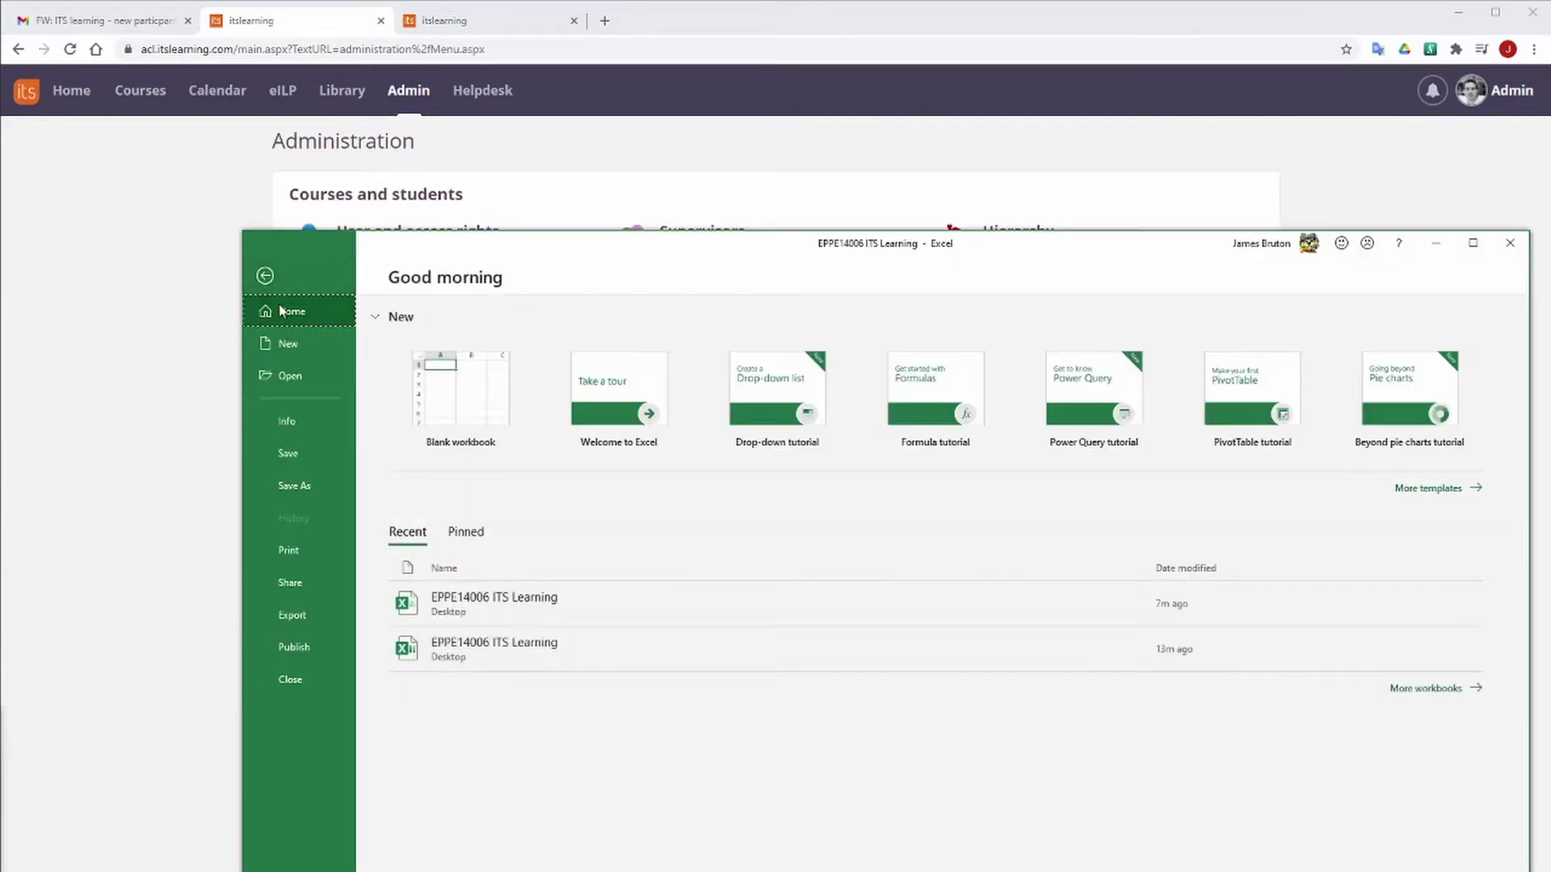
pyautogui.click(307, 486)
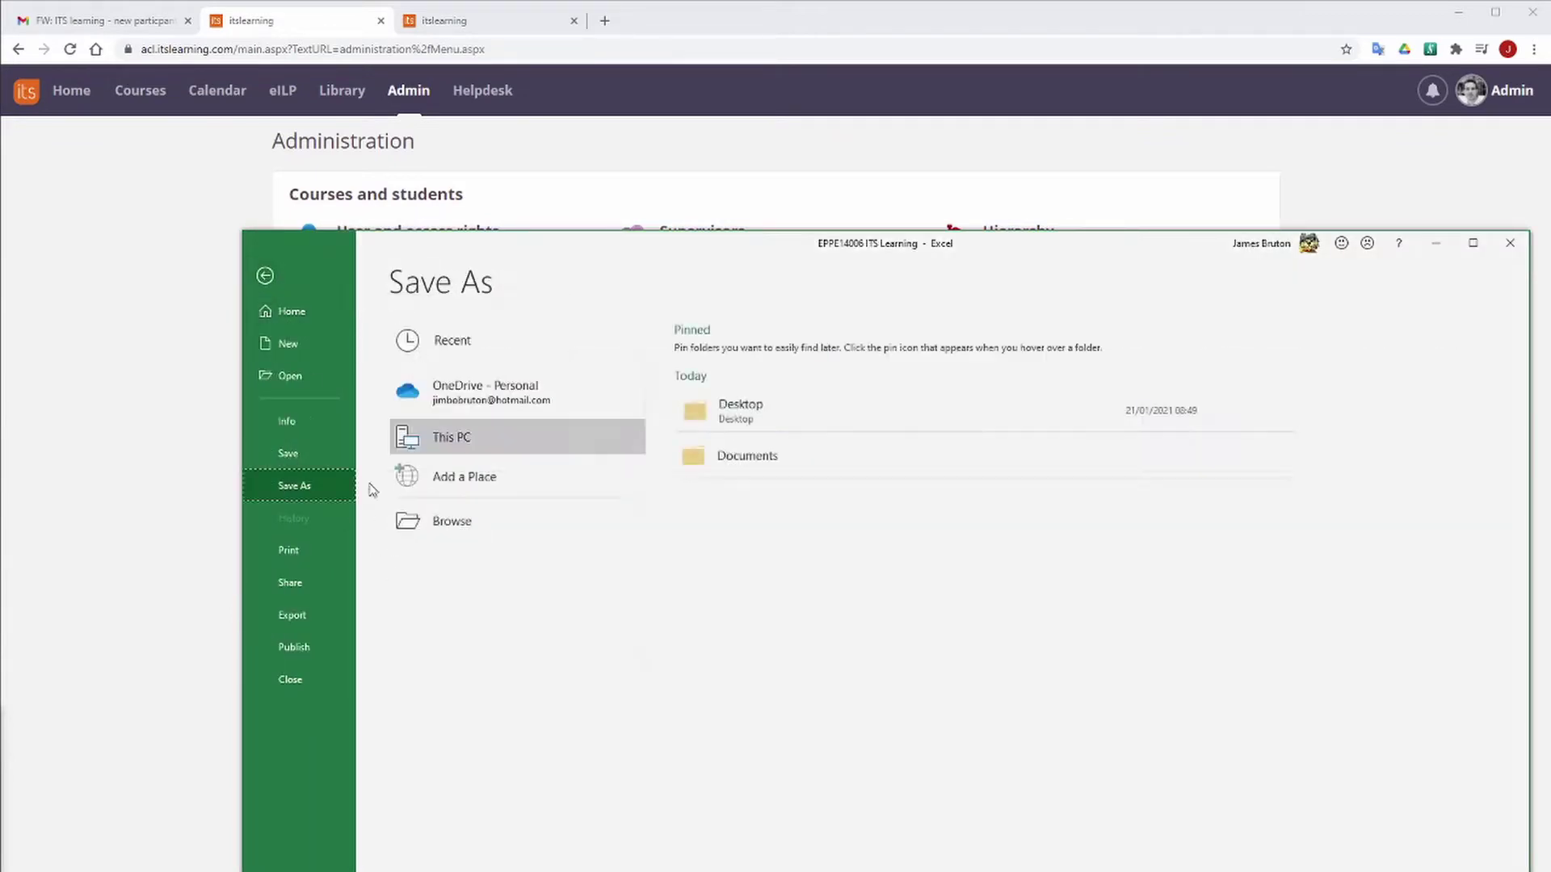
pyautogui.click(750, 404)
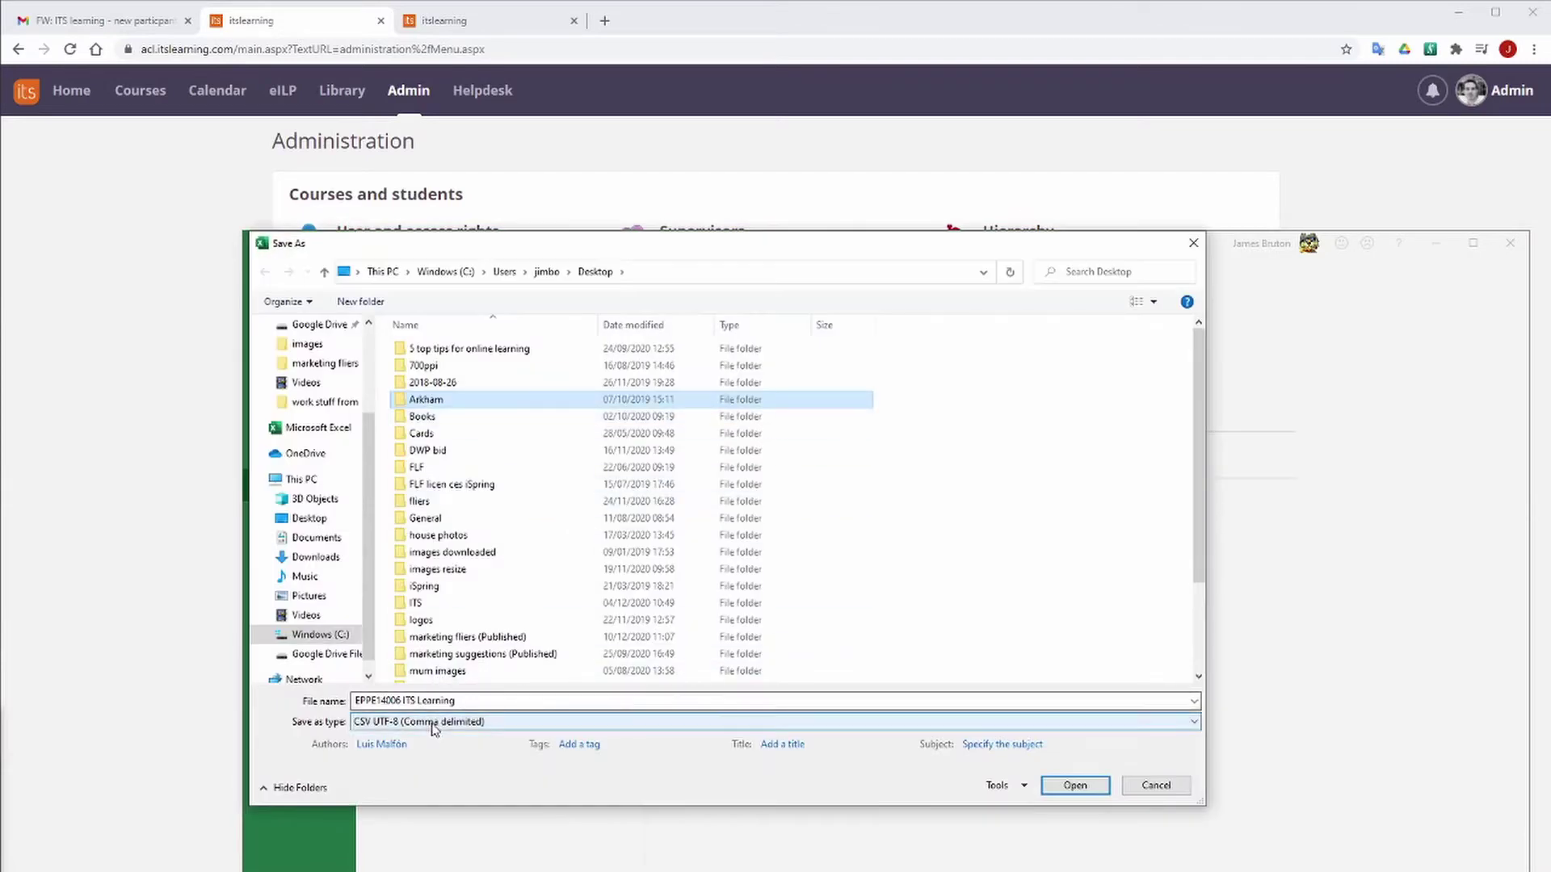
pyautogui.click(380, 721)
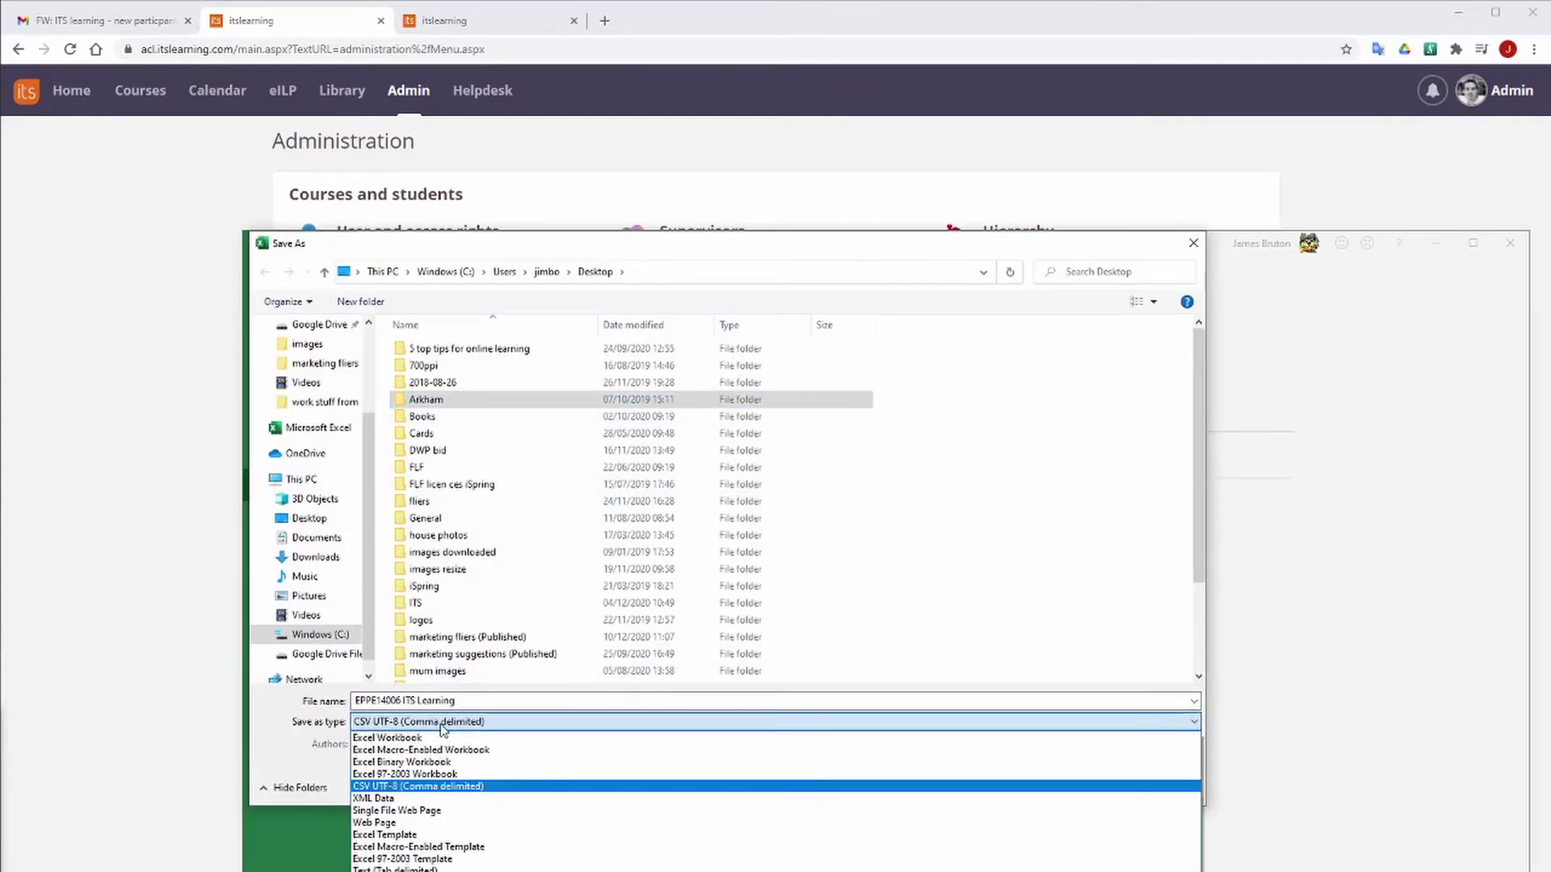
pyautogui.click(1194, 246)
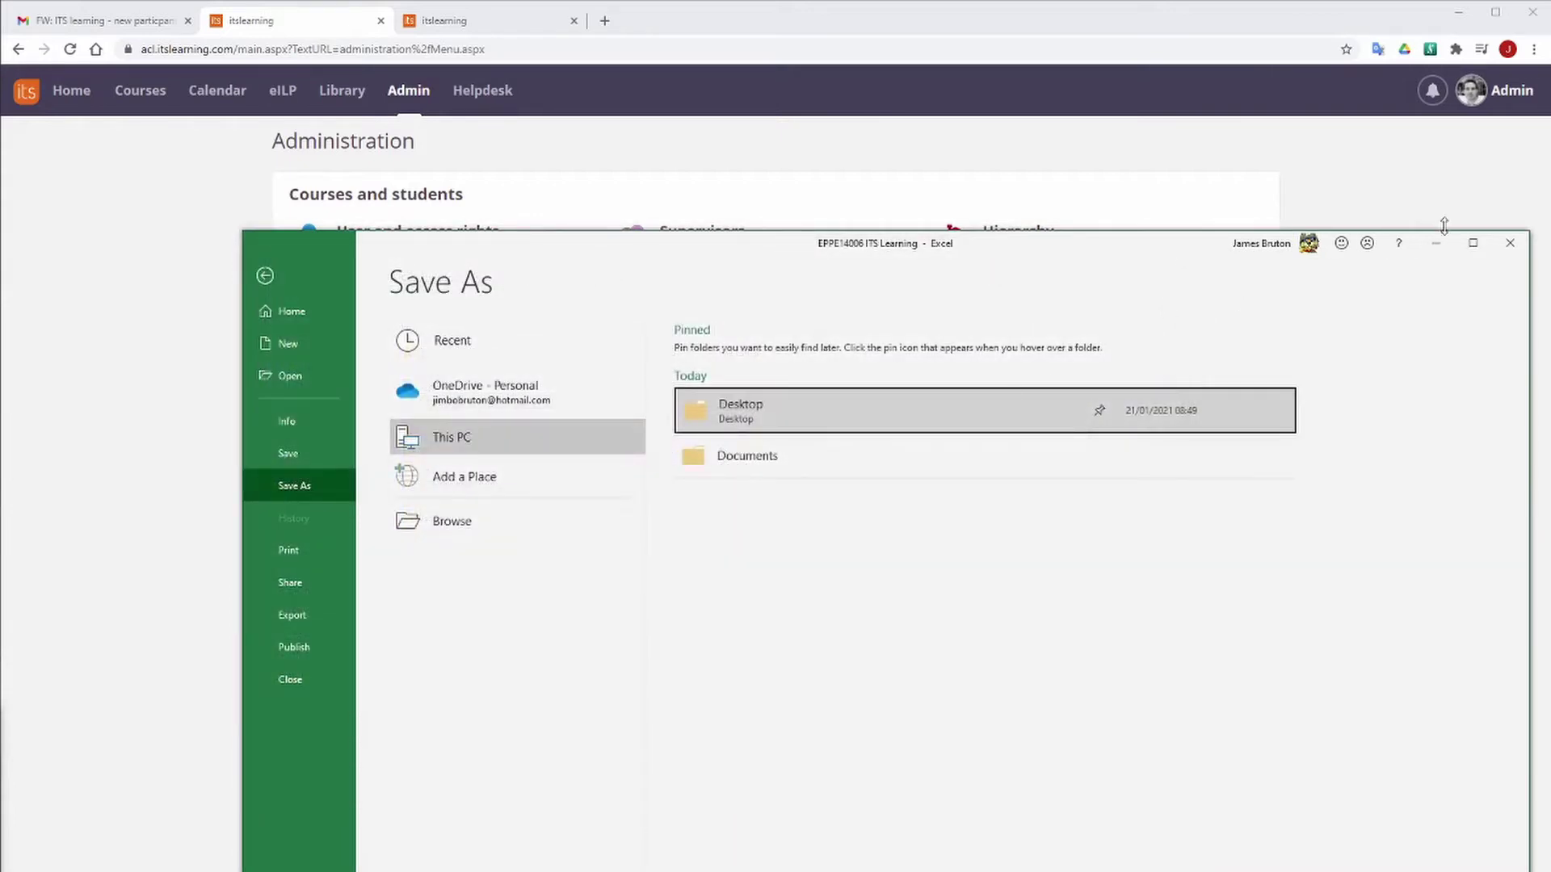
pyautogui.click(1442, 253)
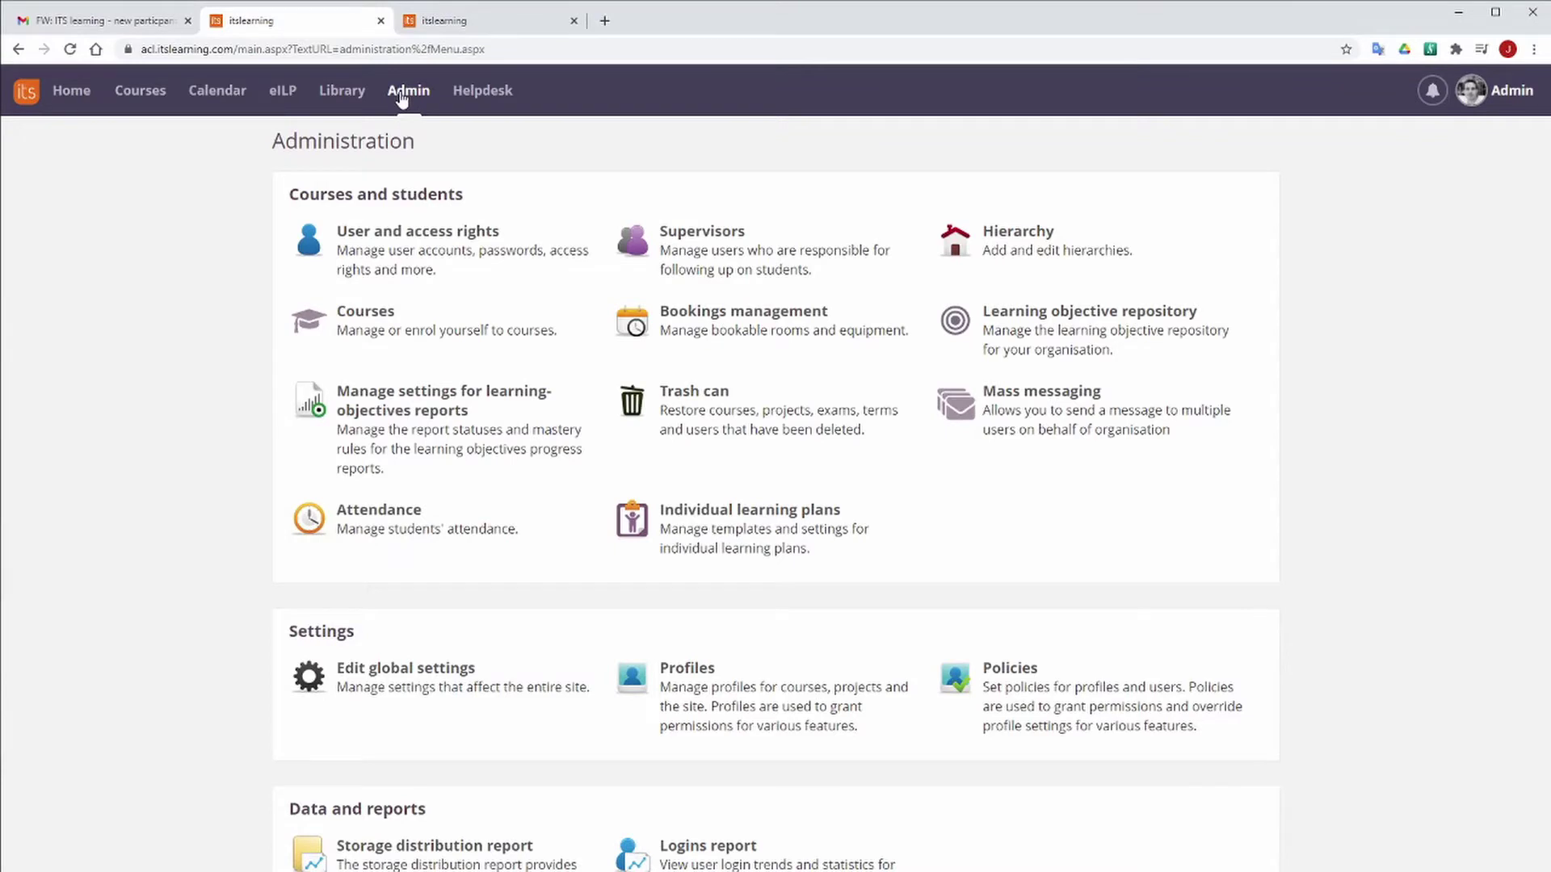
# Open the Import users from file page within User and access rights and bring up its file upload window
pyautogui.click(395, 273)
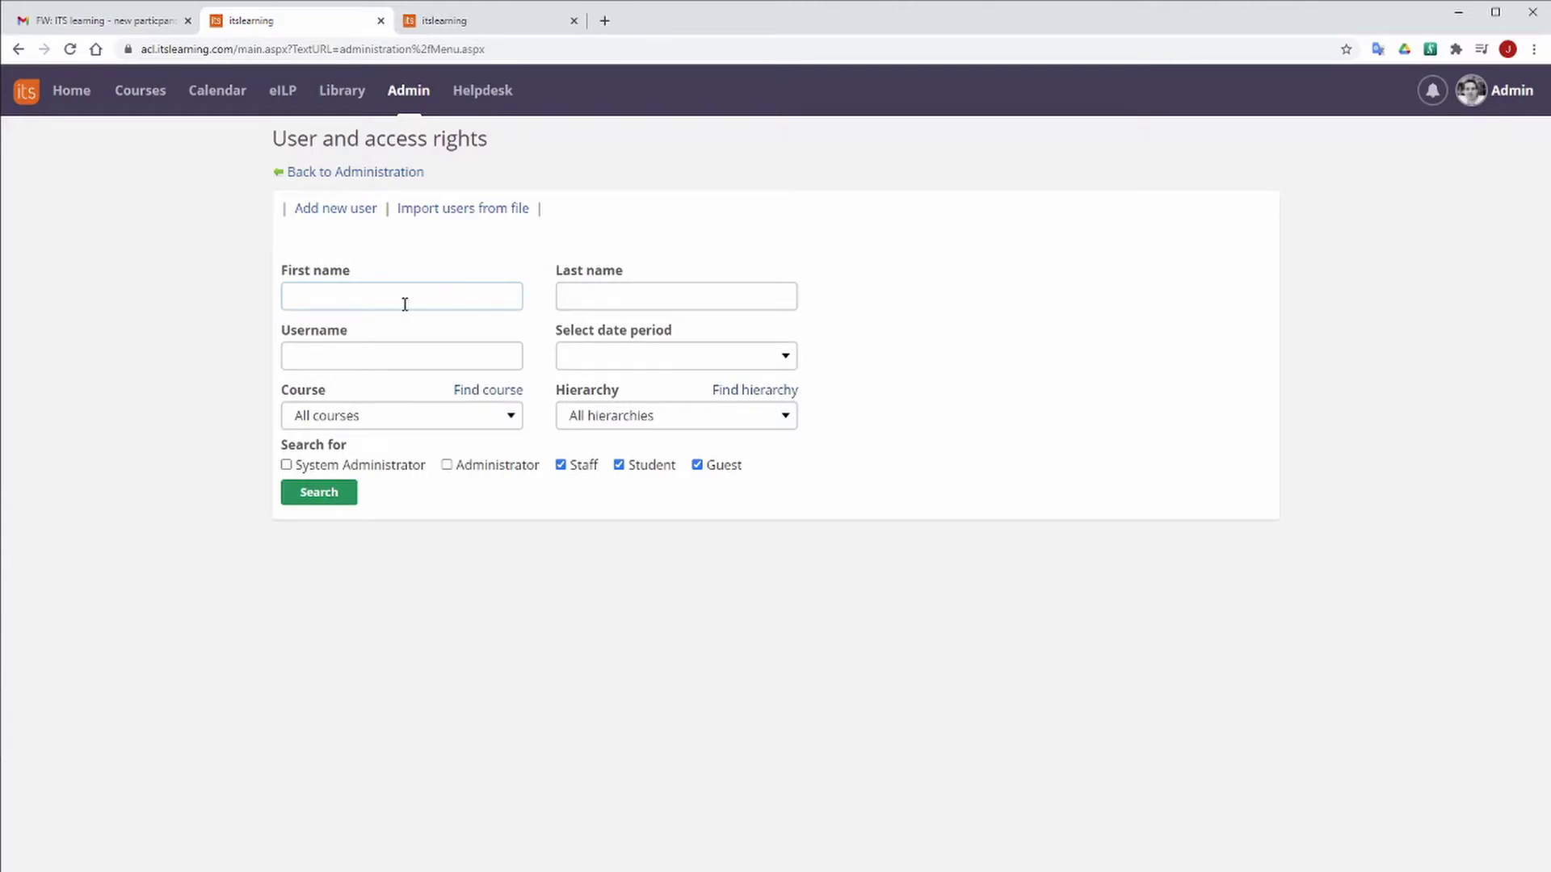
pyautogui.click(473, 210)
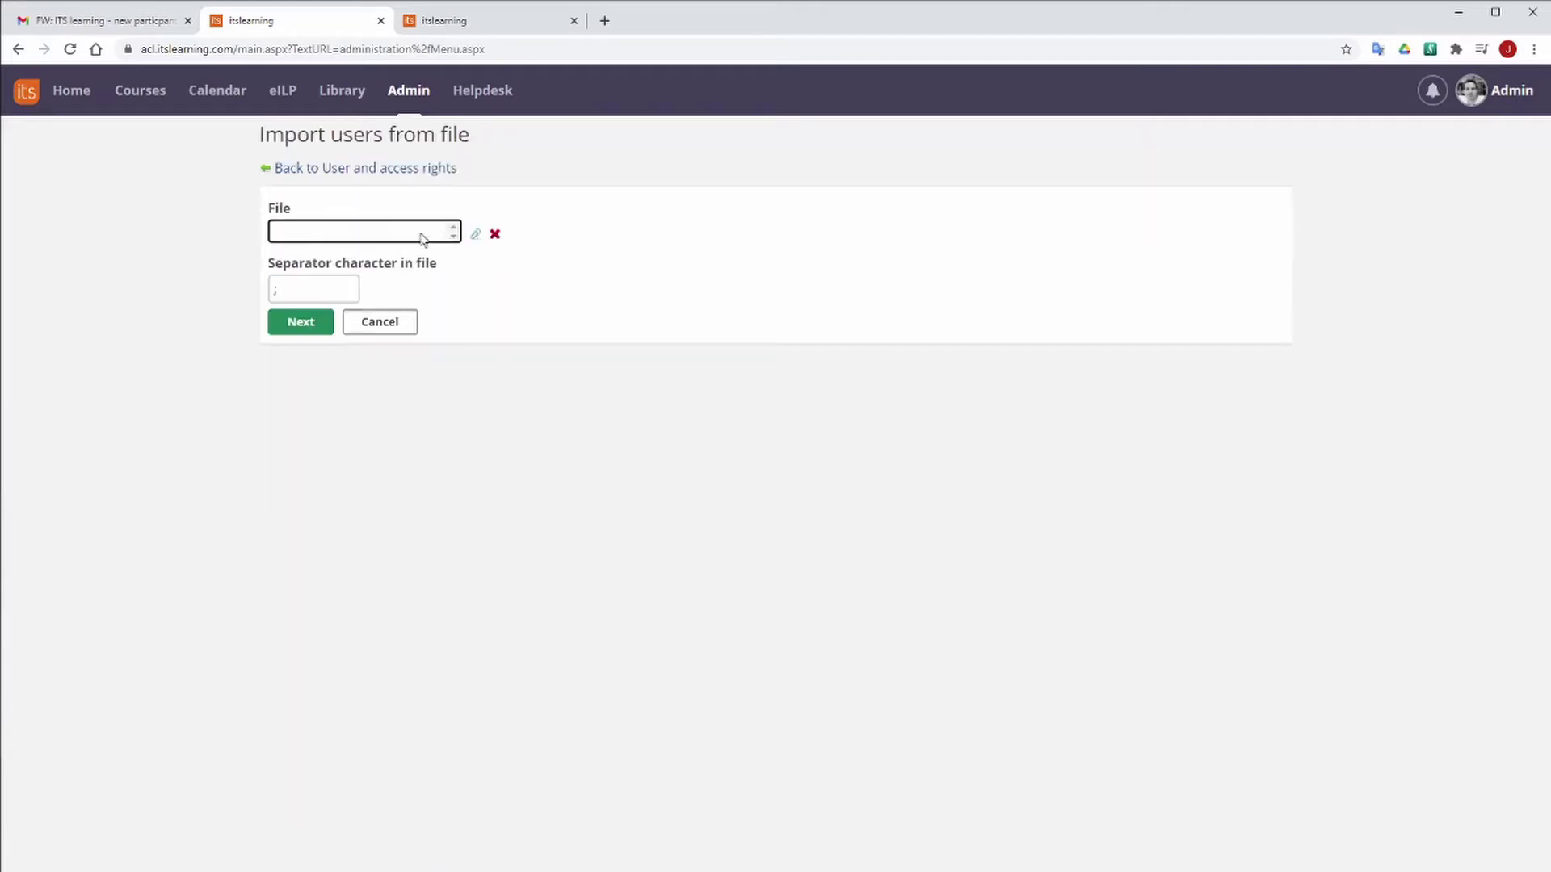
pyautogui.click(476, 241)
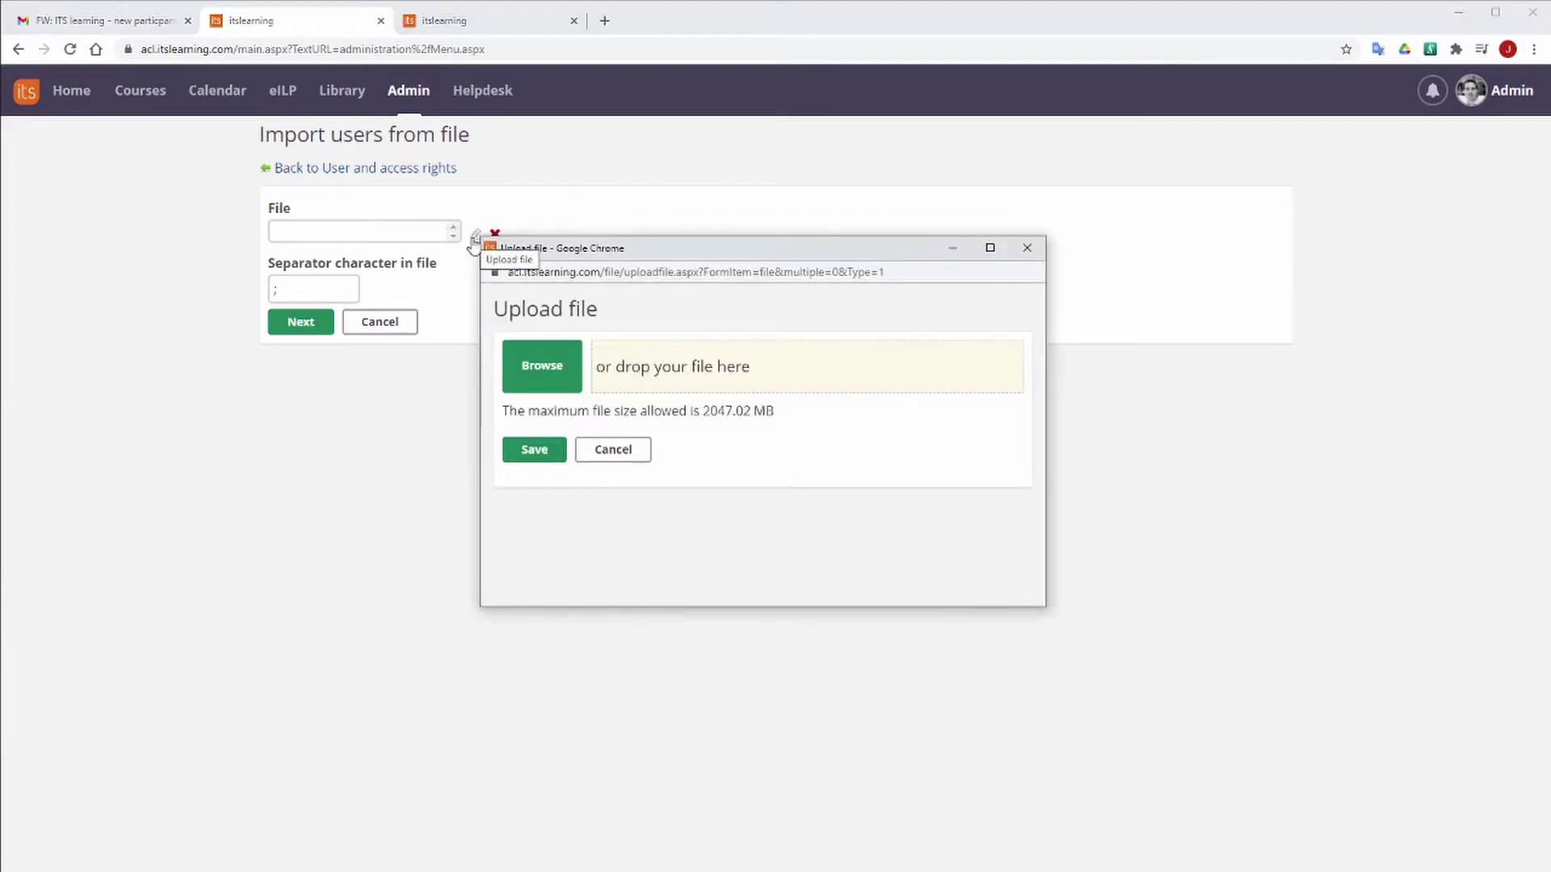
# Upload the comma separated values version of EPPE14006 ITS Learning from the Desktop as the user import file
pyautogui.moveTo(551, 250); pyautogui.dragTo(602, 214)
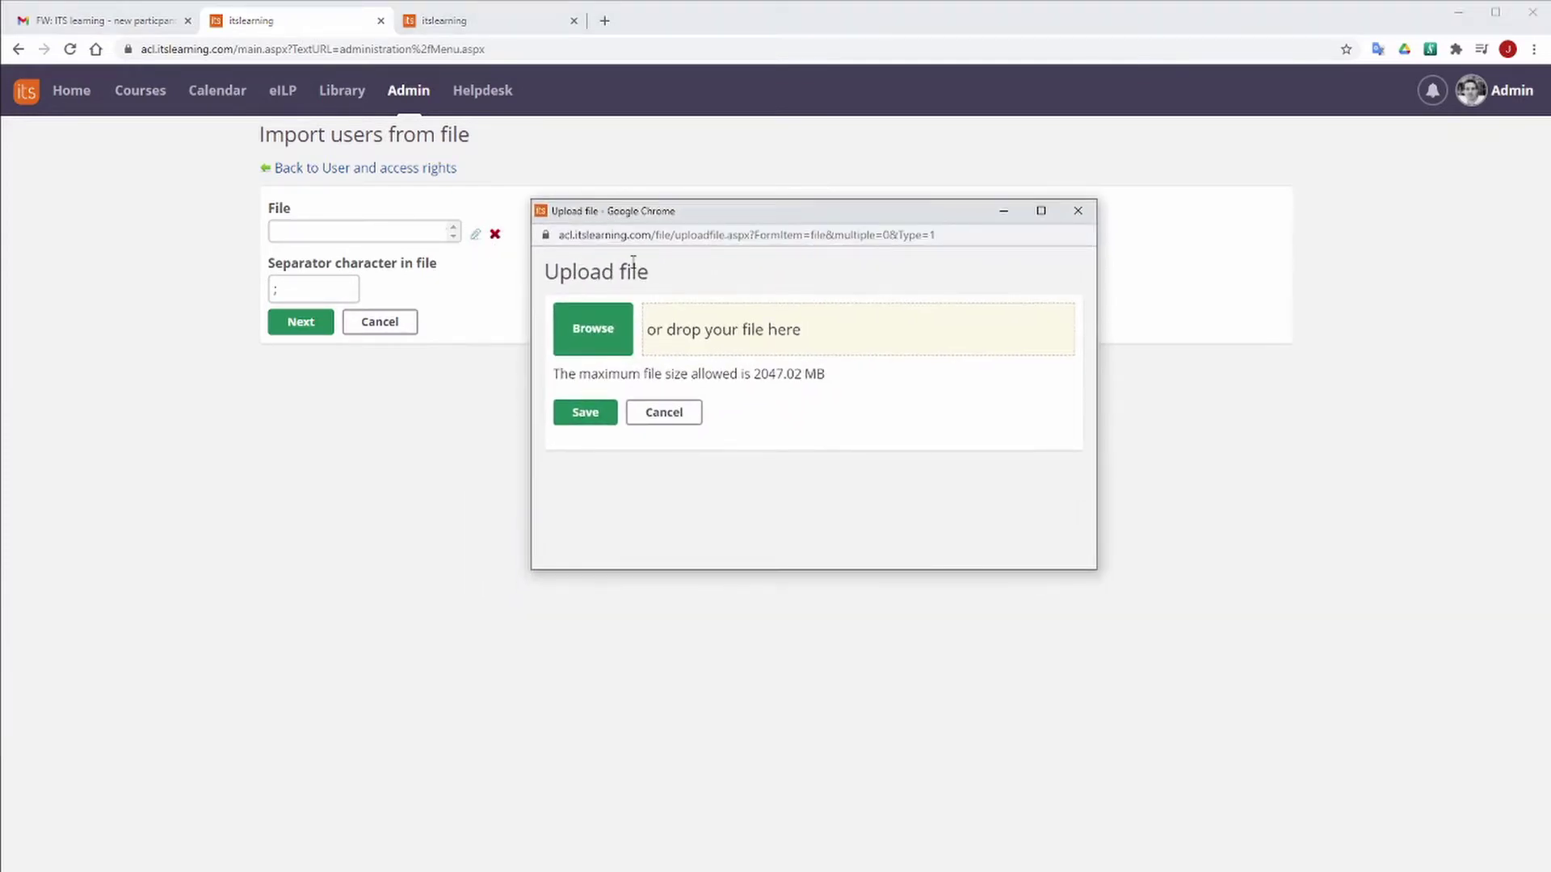
pyautogui.click(609, 333)
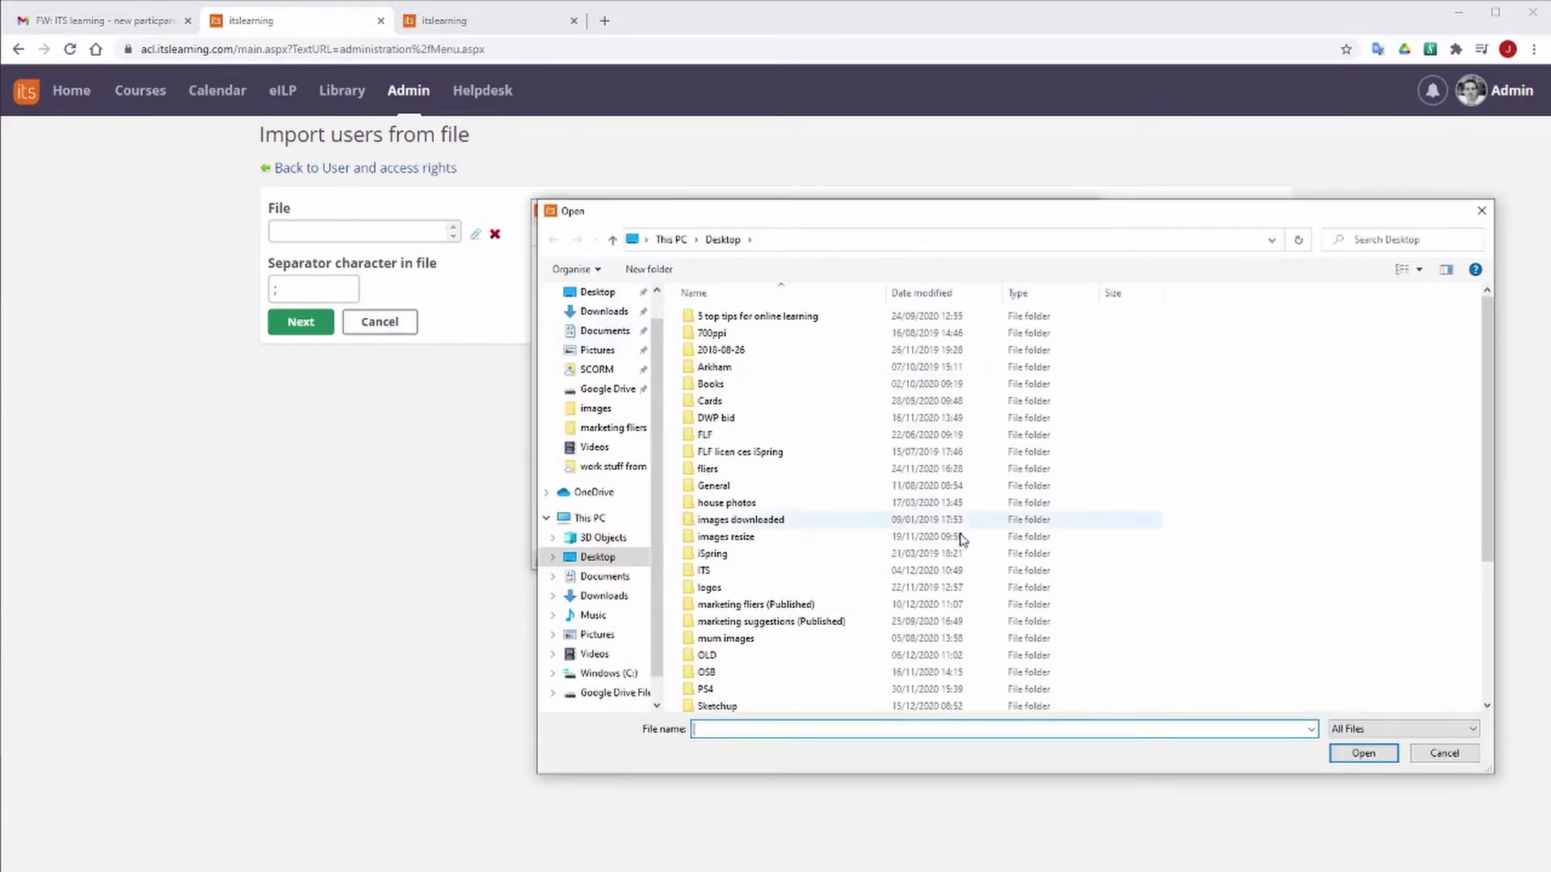
pyautogui.scroll(-5, 959, 536)
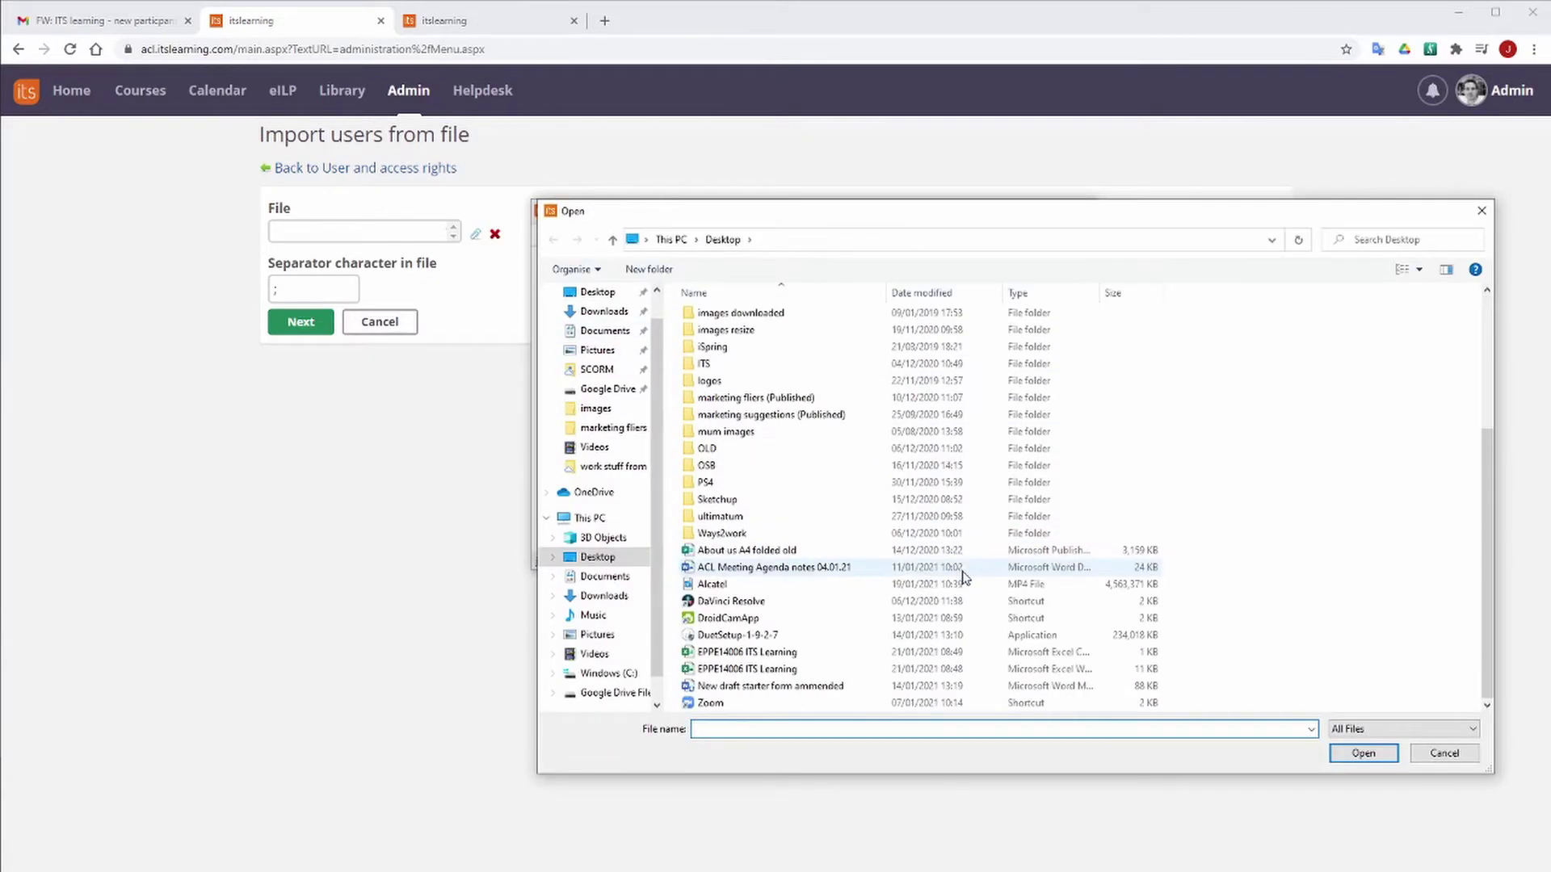
pyautogui.click(748, 653)
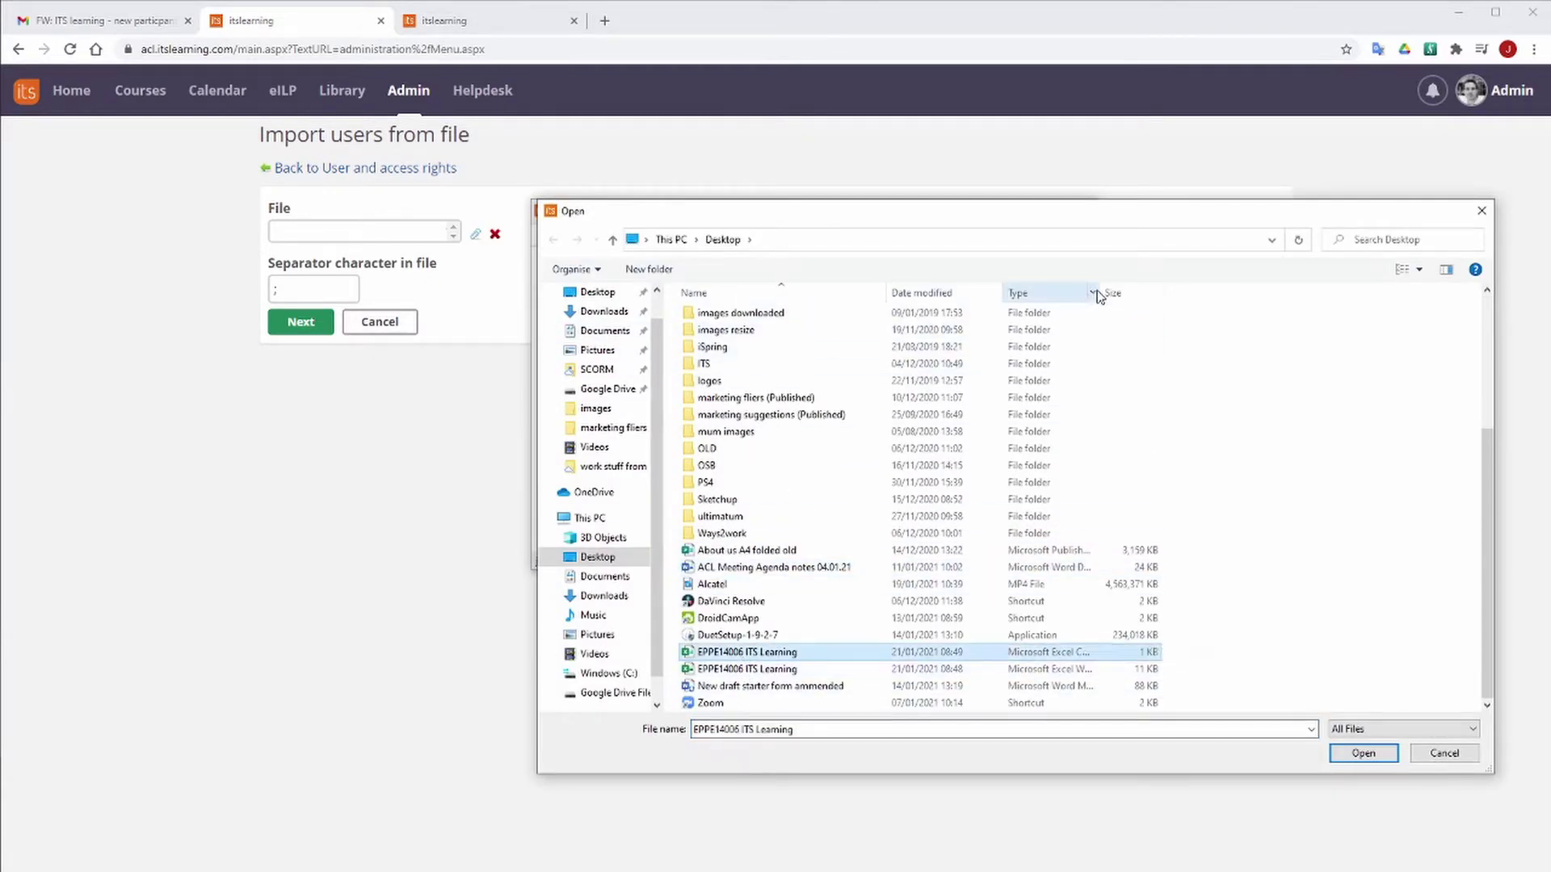
pyautogui.moveTo(1099, 289); pyautogui.dragTo(1229, 292)
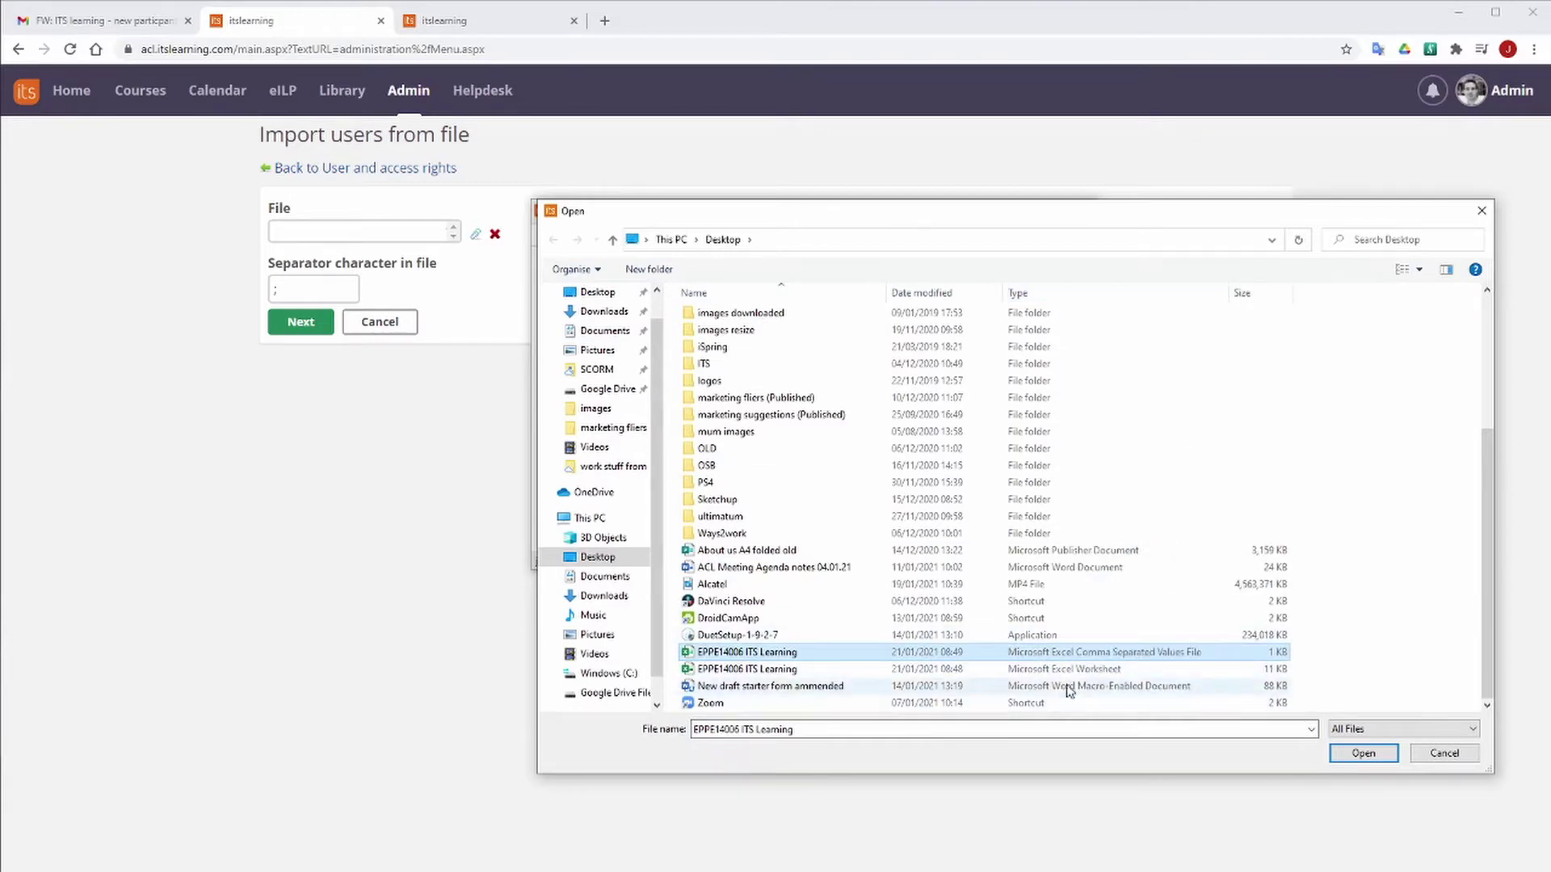
pyautogui.click(1362, 753)
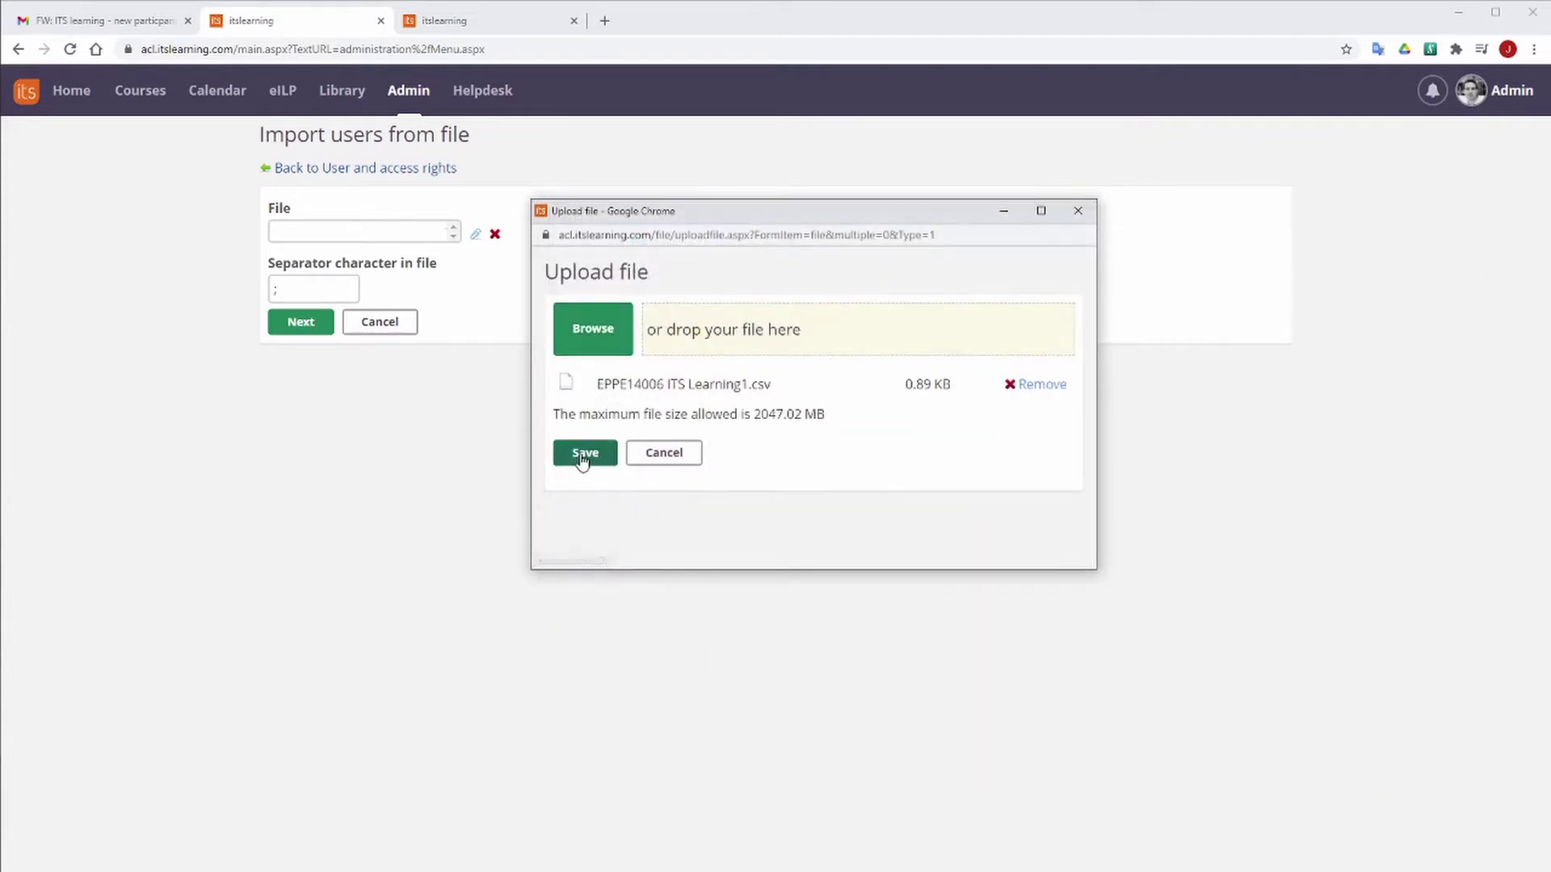
pyautogui.click(582, 455)
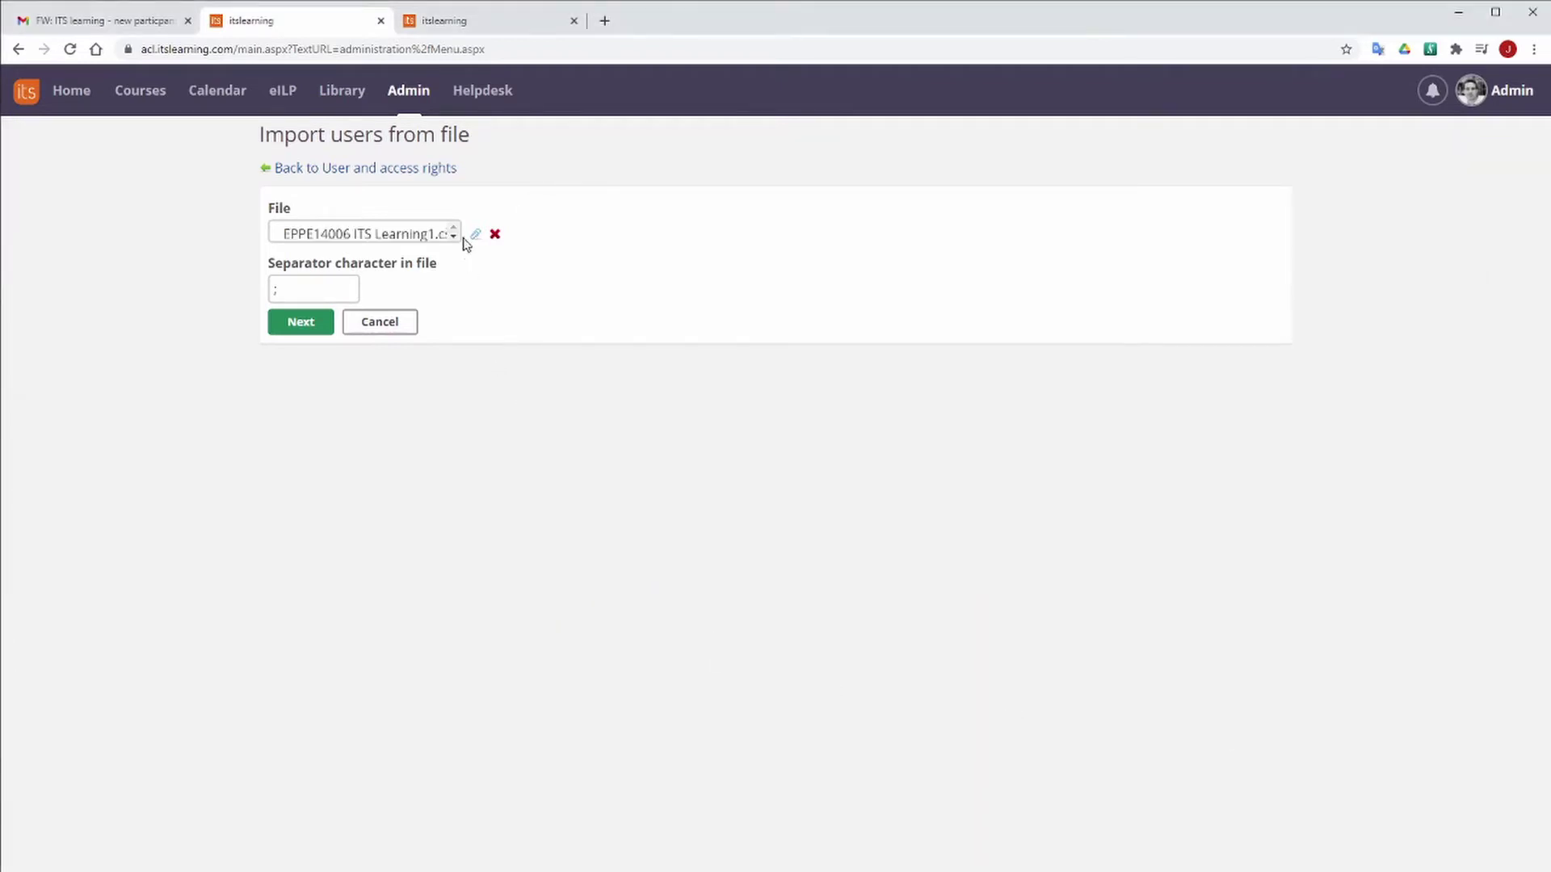
# Replace the separator character for the import file and continue to the field mapping
pyautogui.click(294, 288)
pyautogui.moveTo(284, 296); pyautogui.dragTo(225, 299)
pyautogui.click(301, 323)
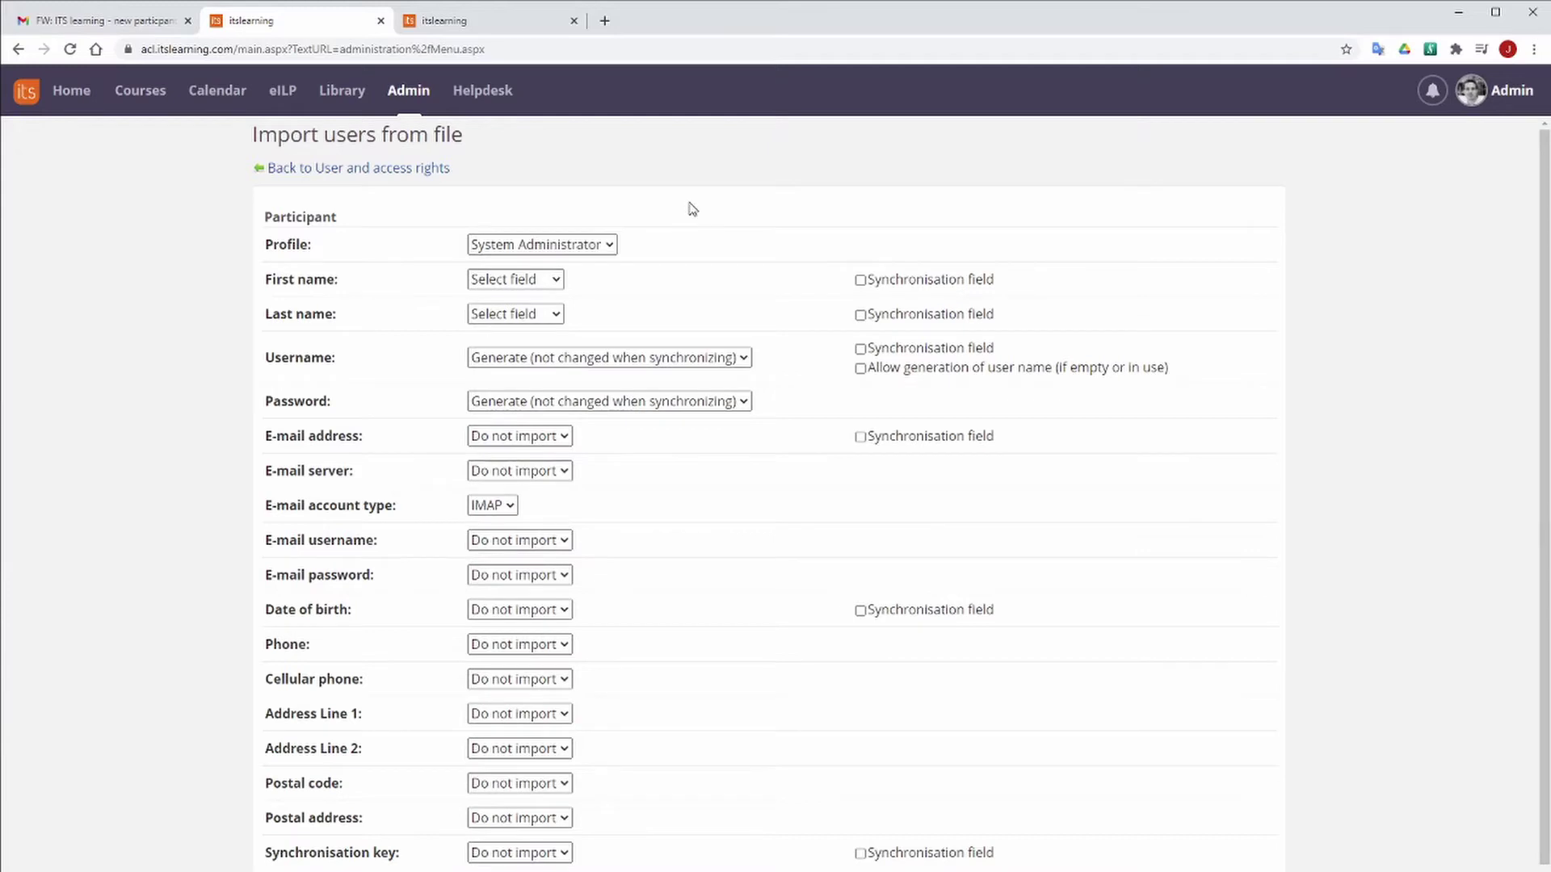
# Set the participant profile to Student and compare the import form with the column headings in the Excel workbook
pyautogui.click(604, 245)
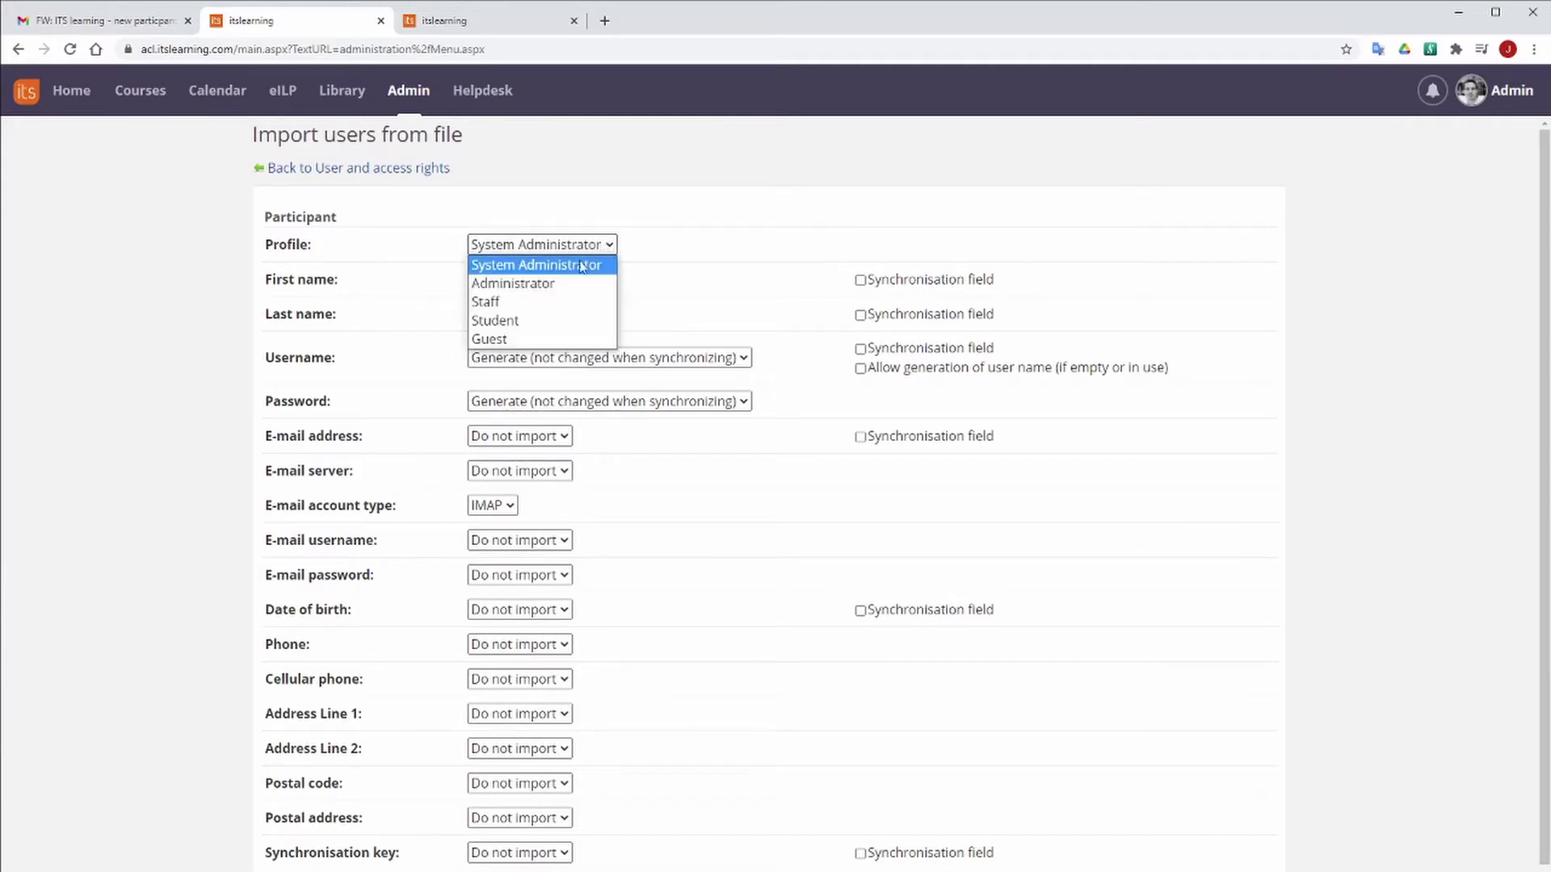
pyautogui.click(594, 321)
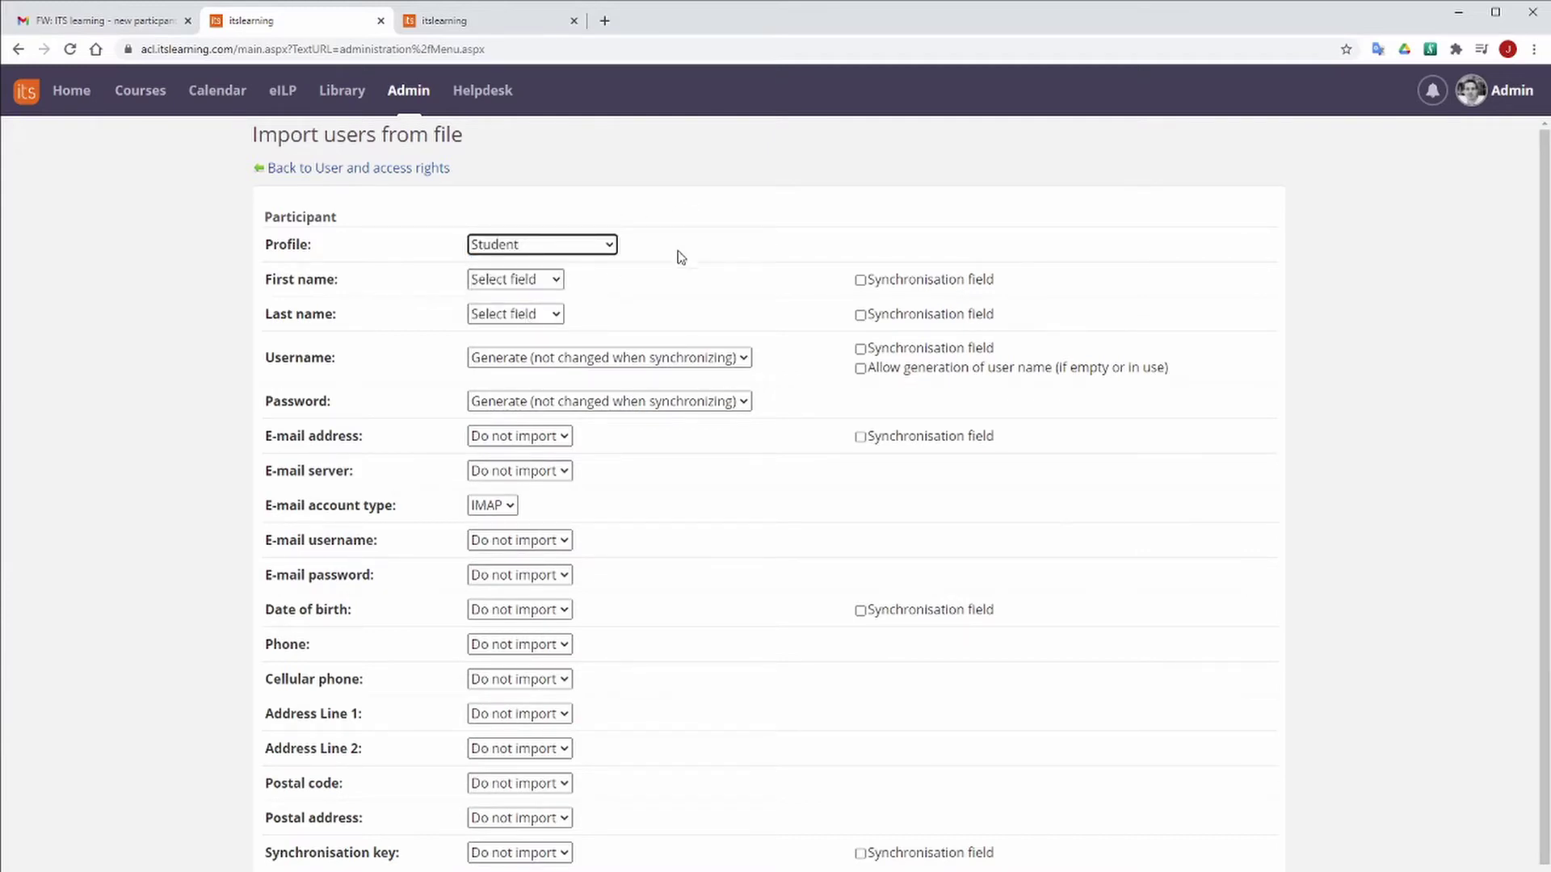
pyautogui.hotkey('alt', 'Tab')
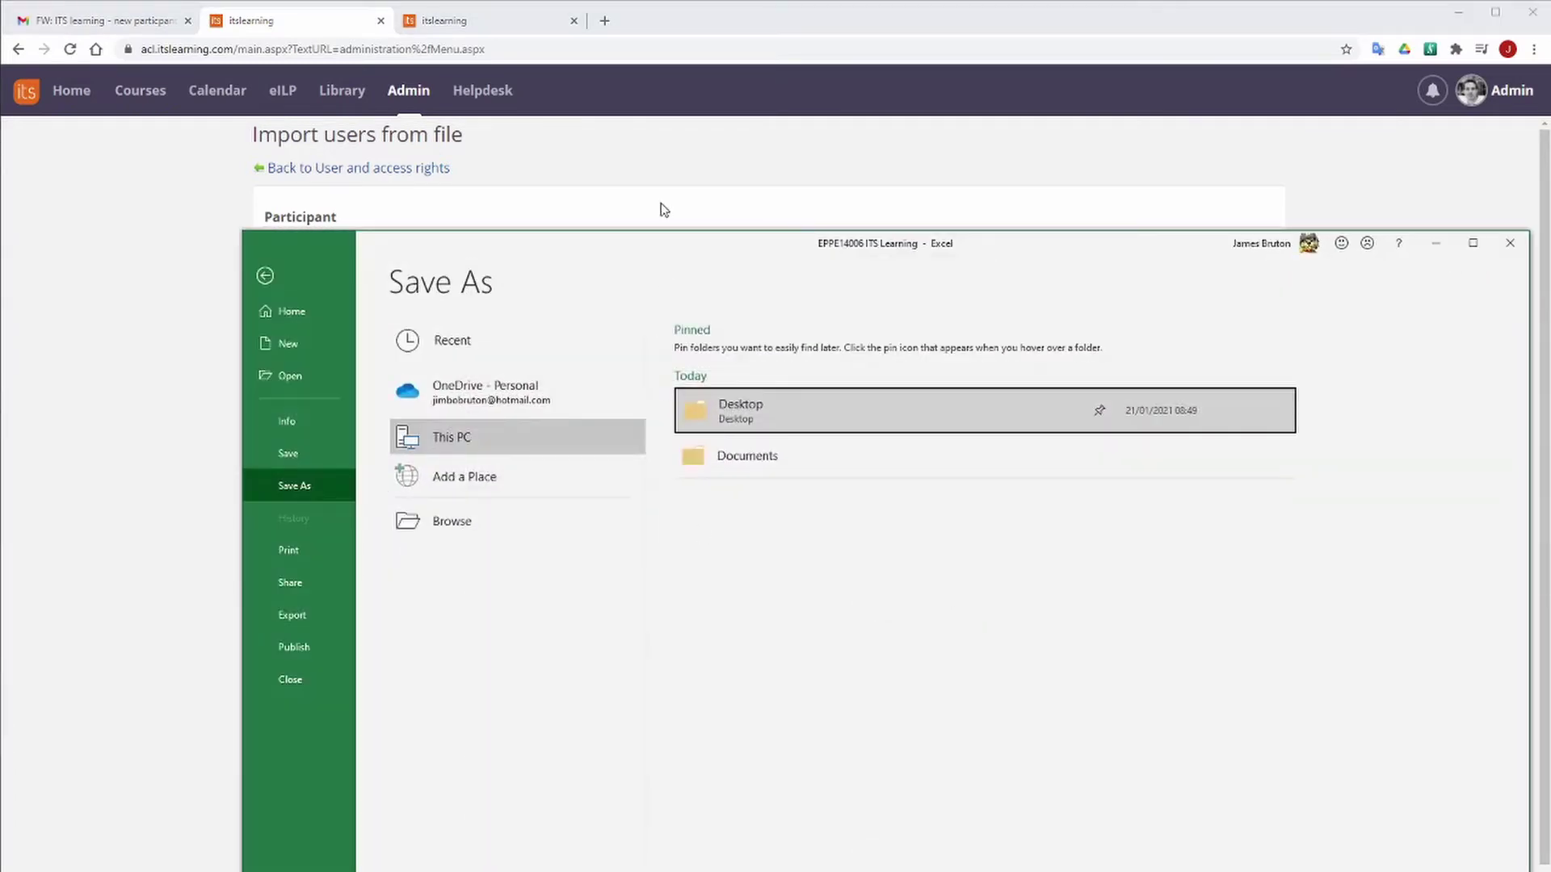
pyautogui.click(264, 280)
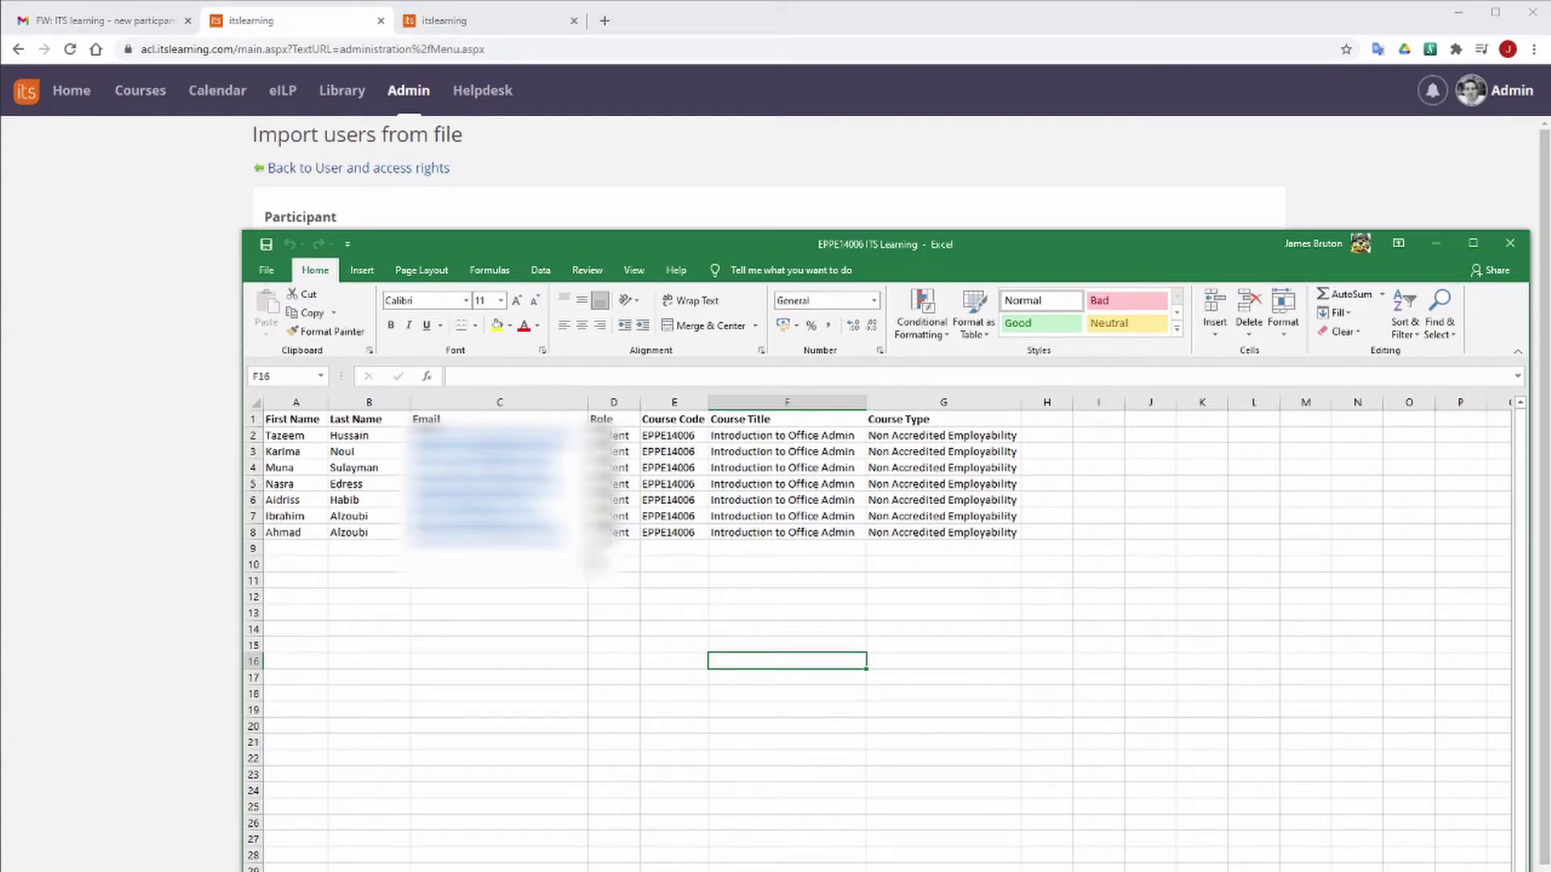
pyautogui.moveTo(563, 240); pyautogui.dragTo(925, 171)
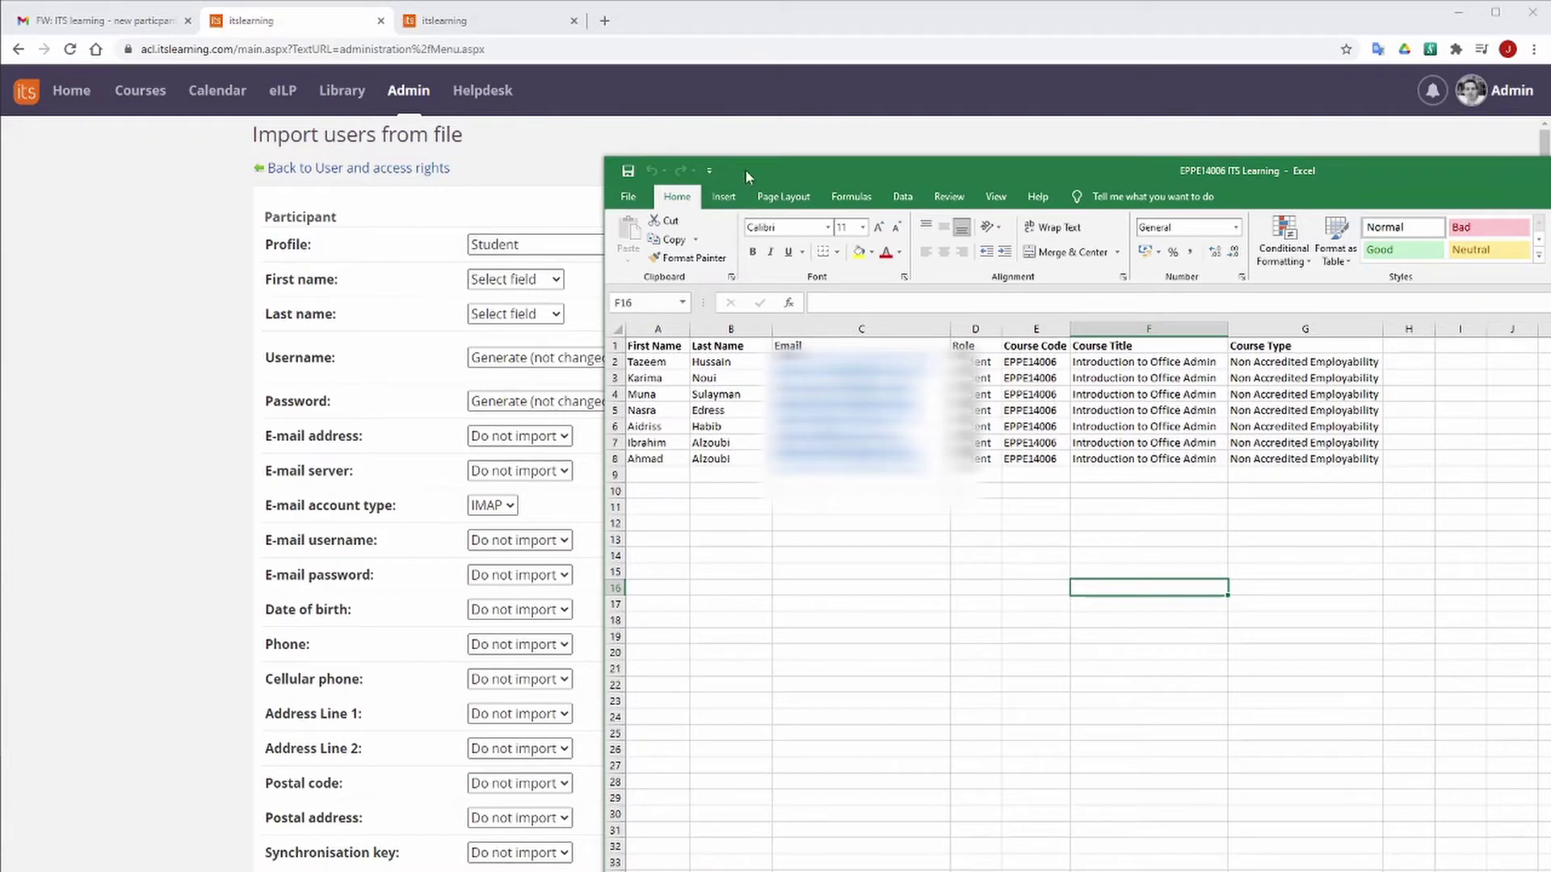
pyautogui.moveTo(746, 171); pyautogui.dragTo(817, 179)
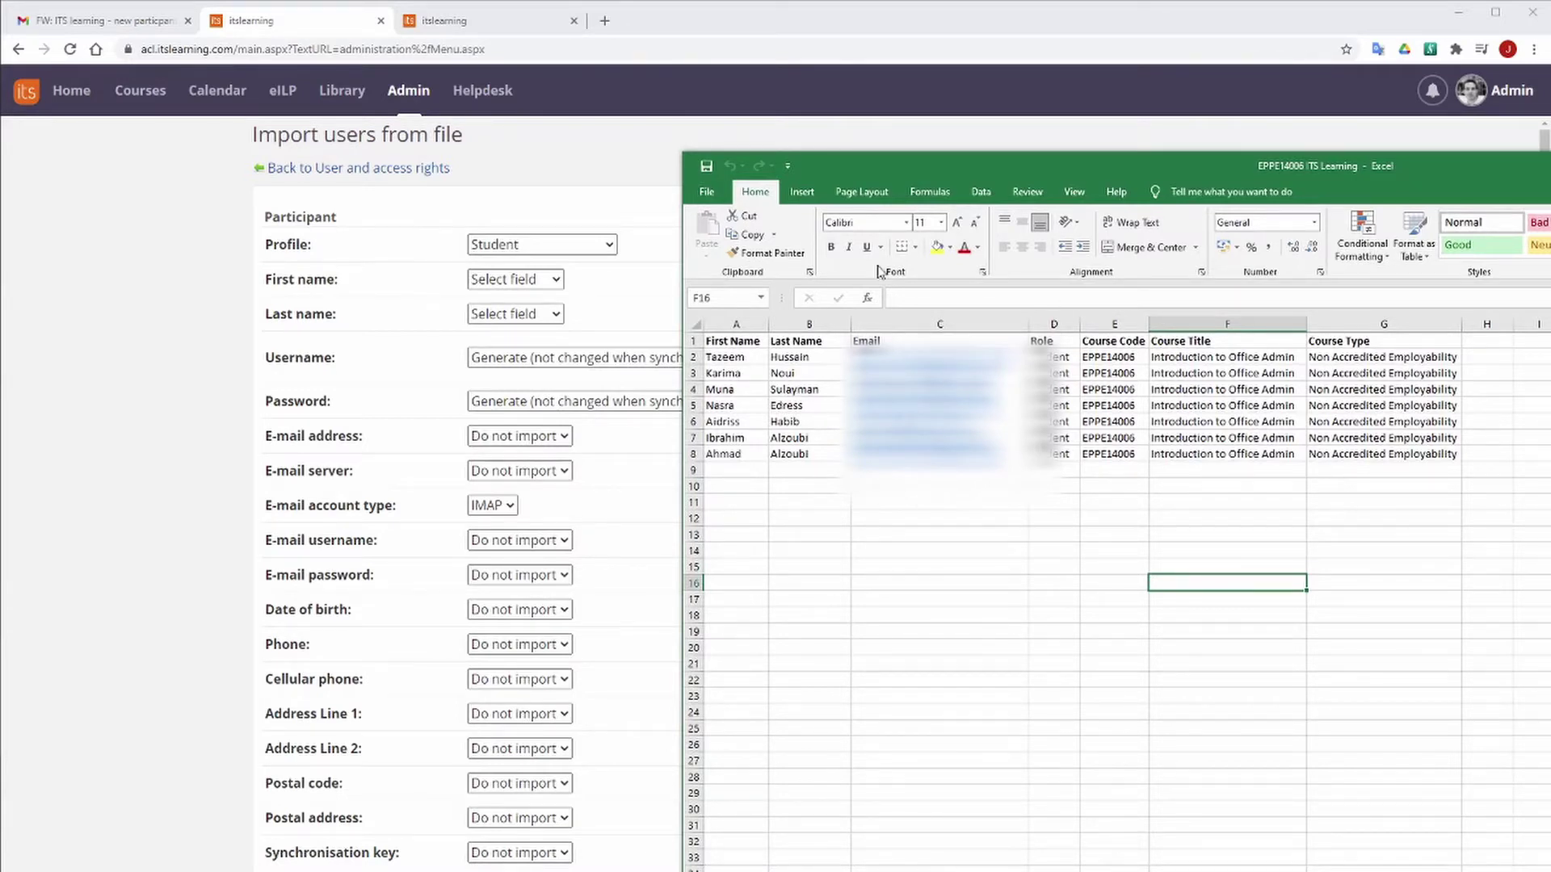
pyautogui.click(576, 201)
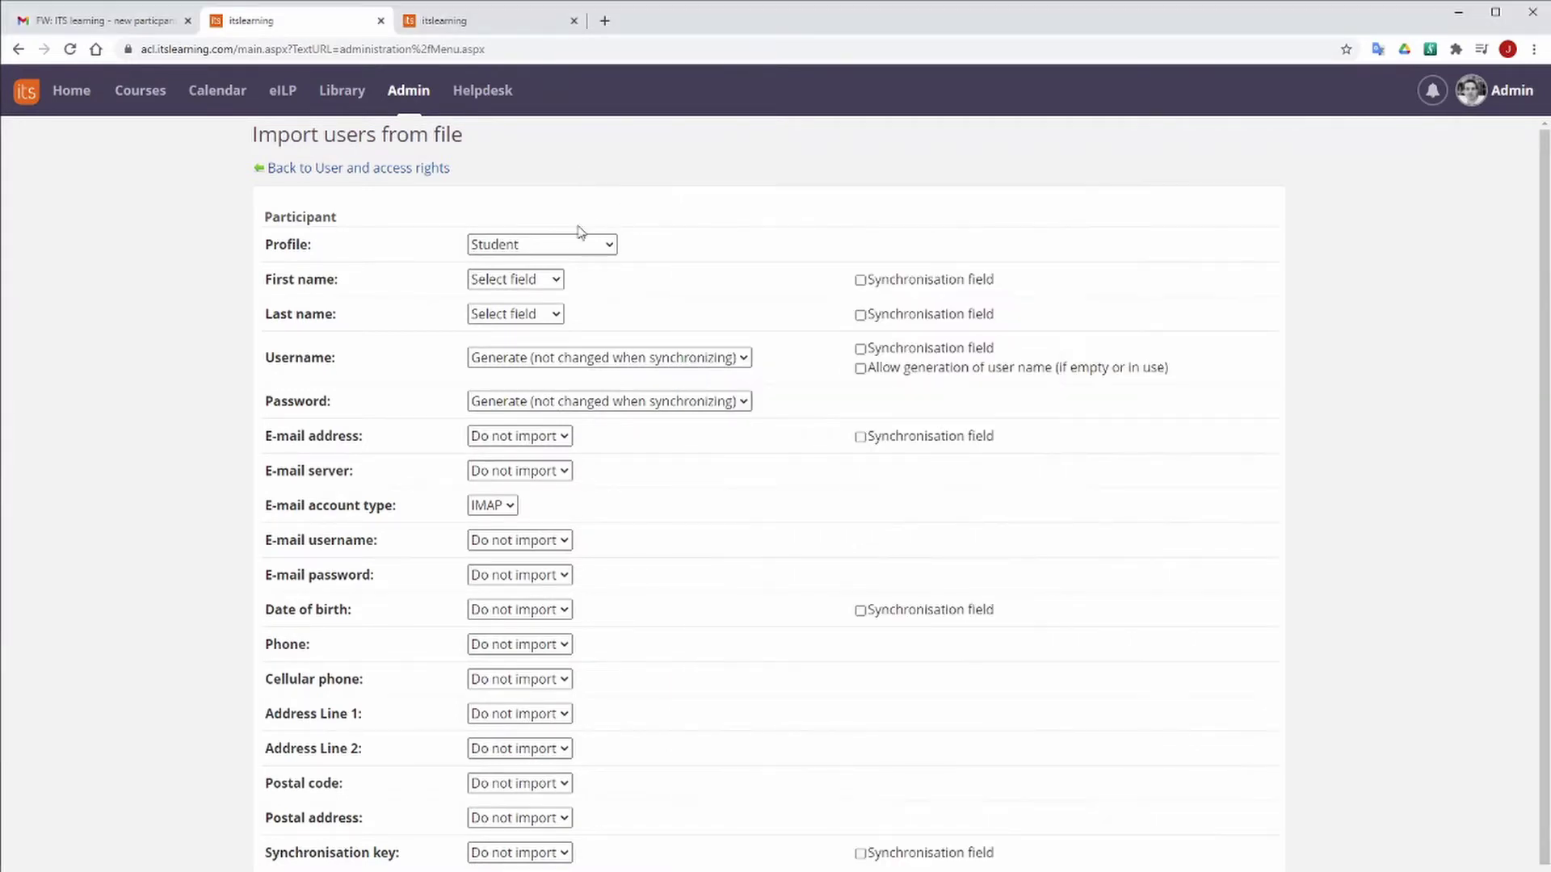
# Map the participant's first name to the First Name column and last name to the Last Name column, checking the headings in the workbook
pyautogui.click(515, 283)
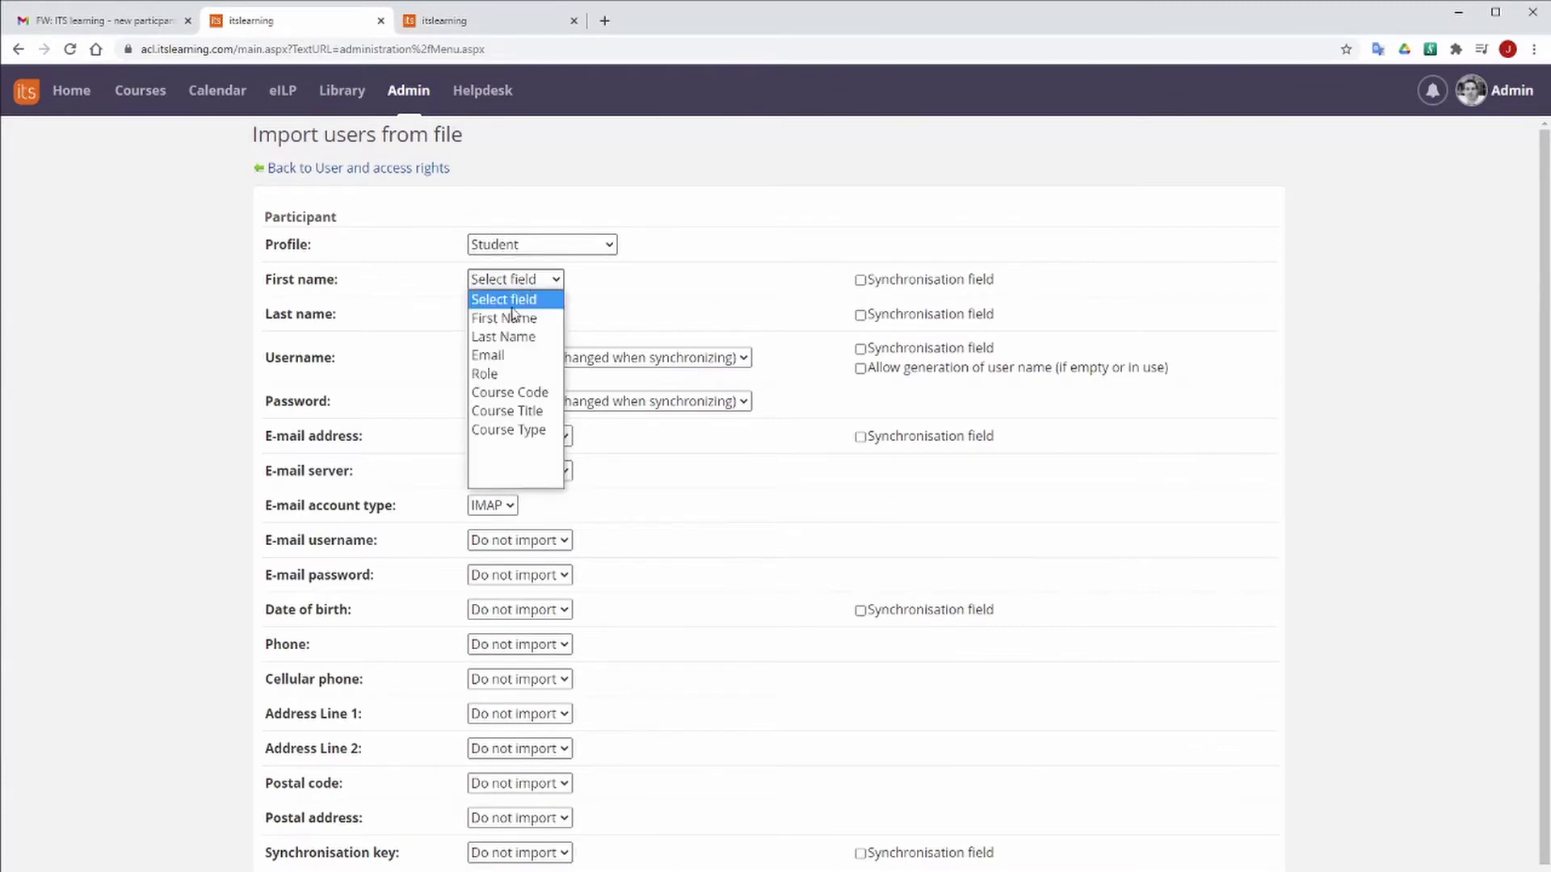
pyautogui.click(513, 313)
pyautogui.hotkey('alt', 'Tab')
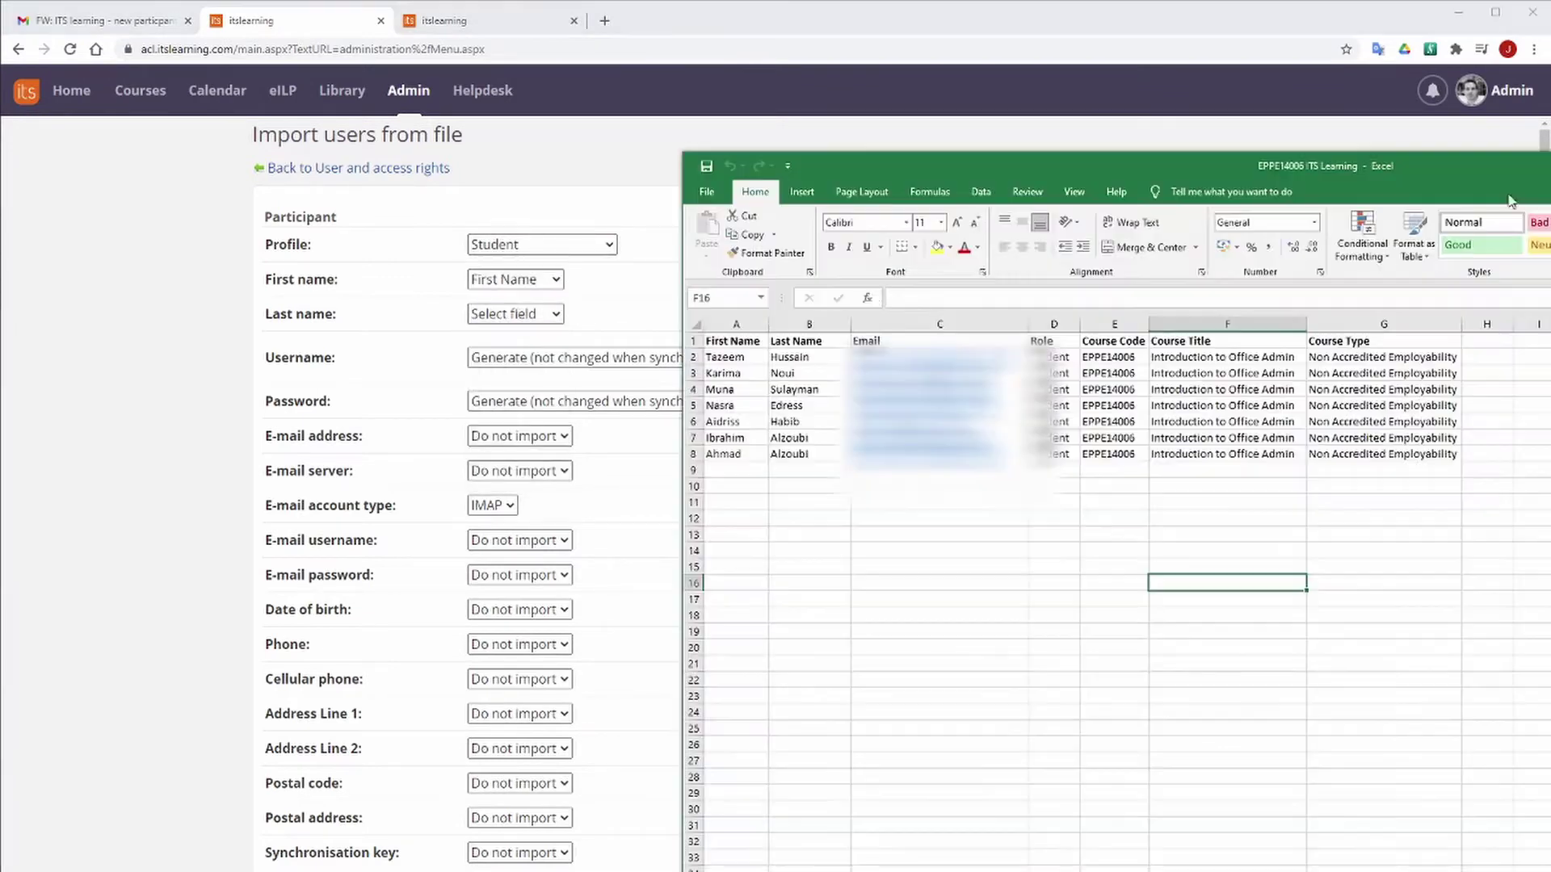
pyautogui.rightClick(733, 343)
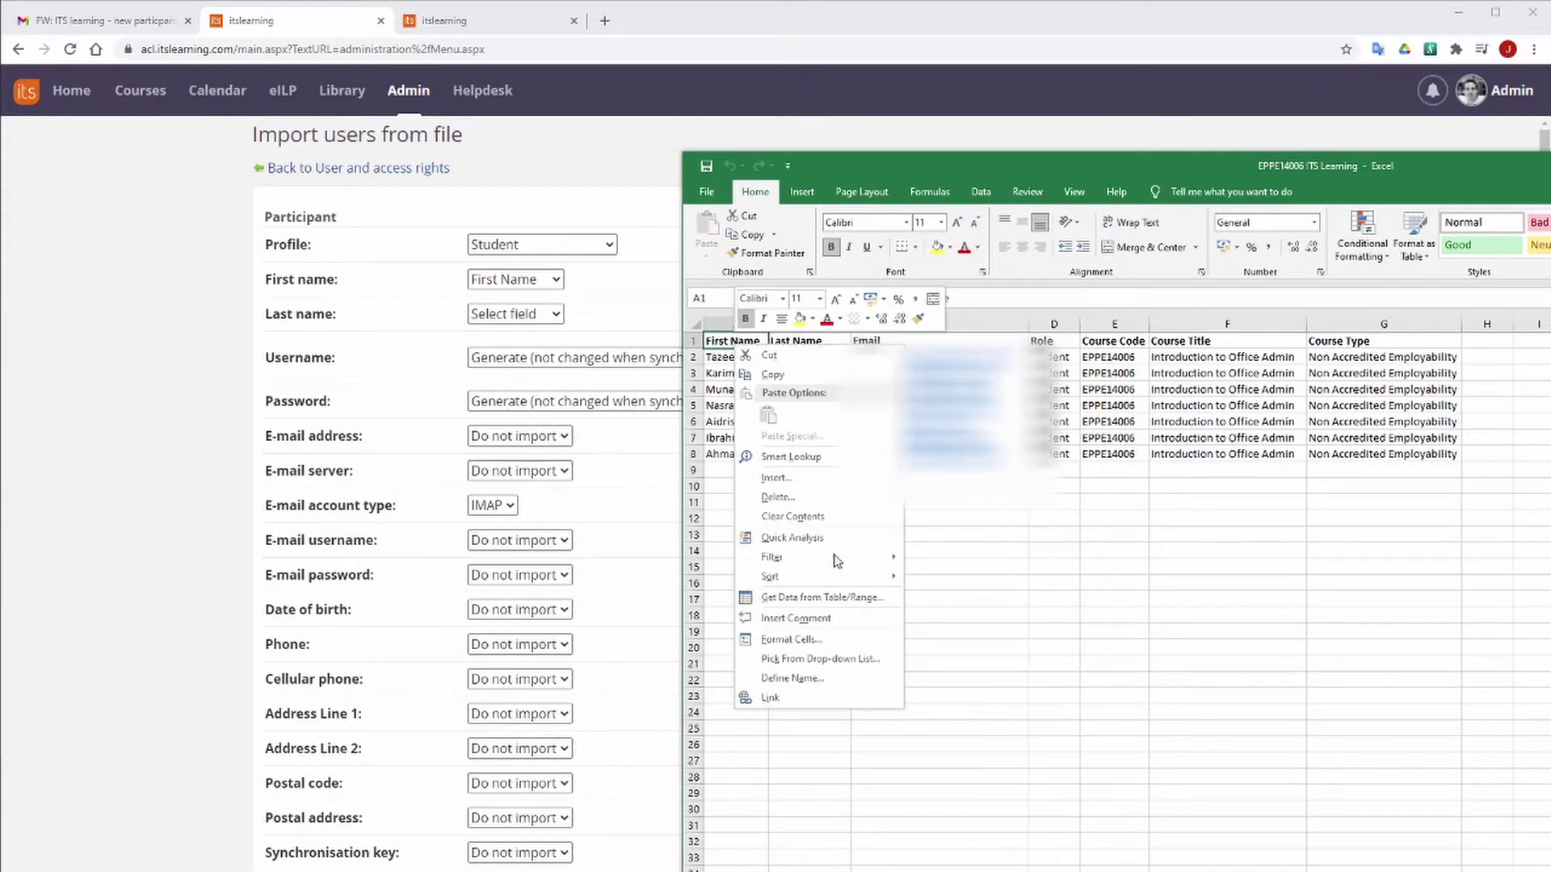
pyautogui.press('Escape')
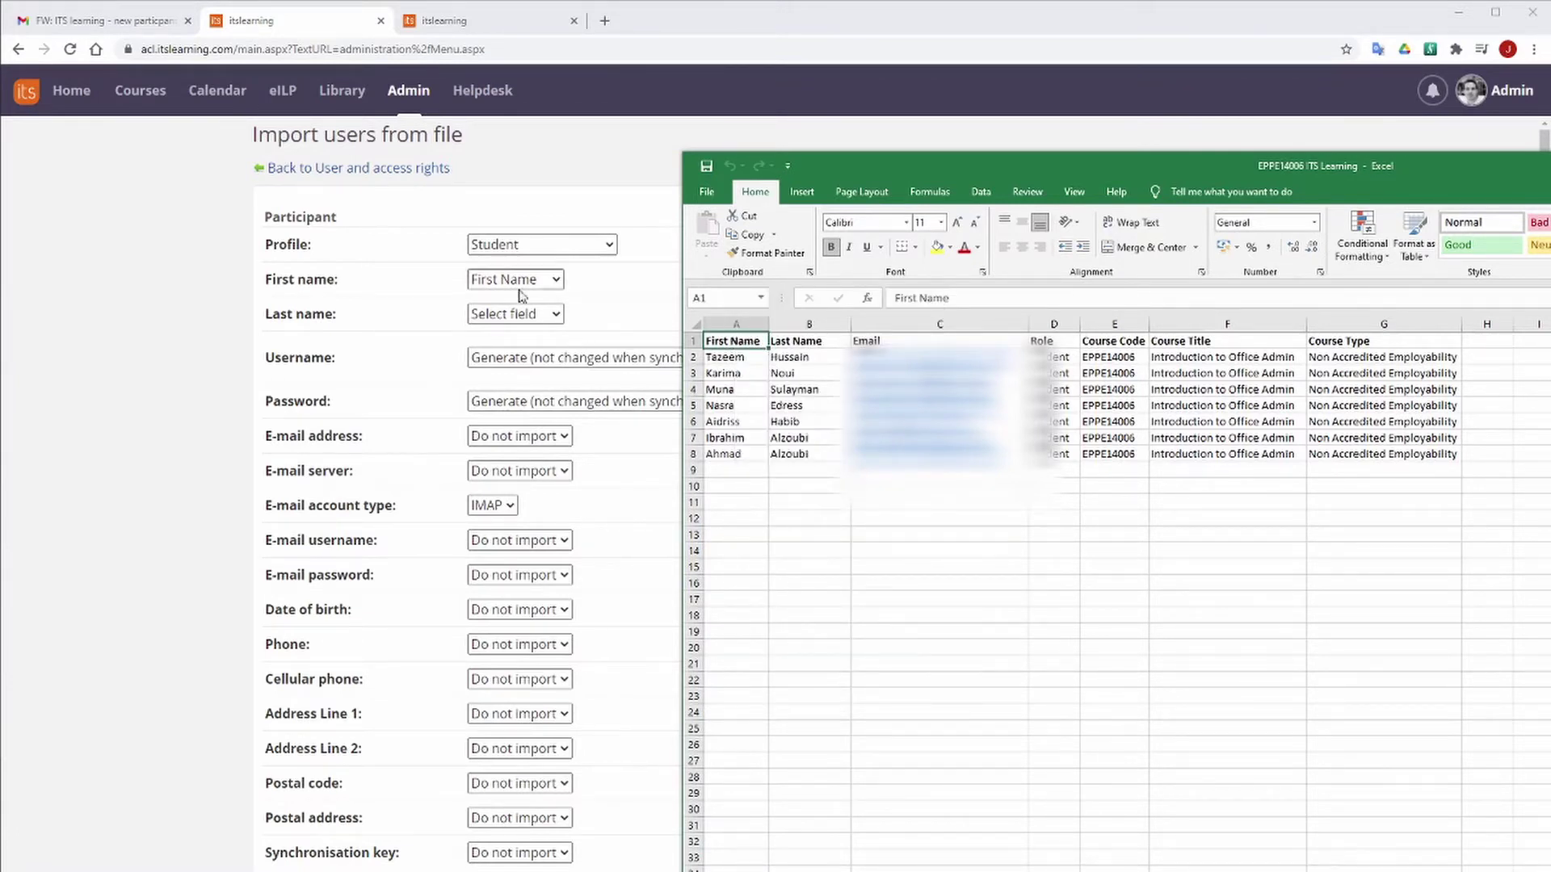
pyautogui.click(523, 314)
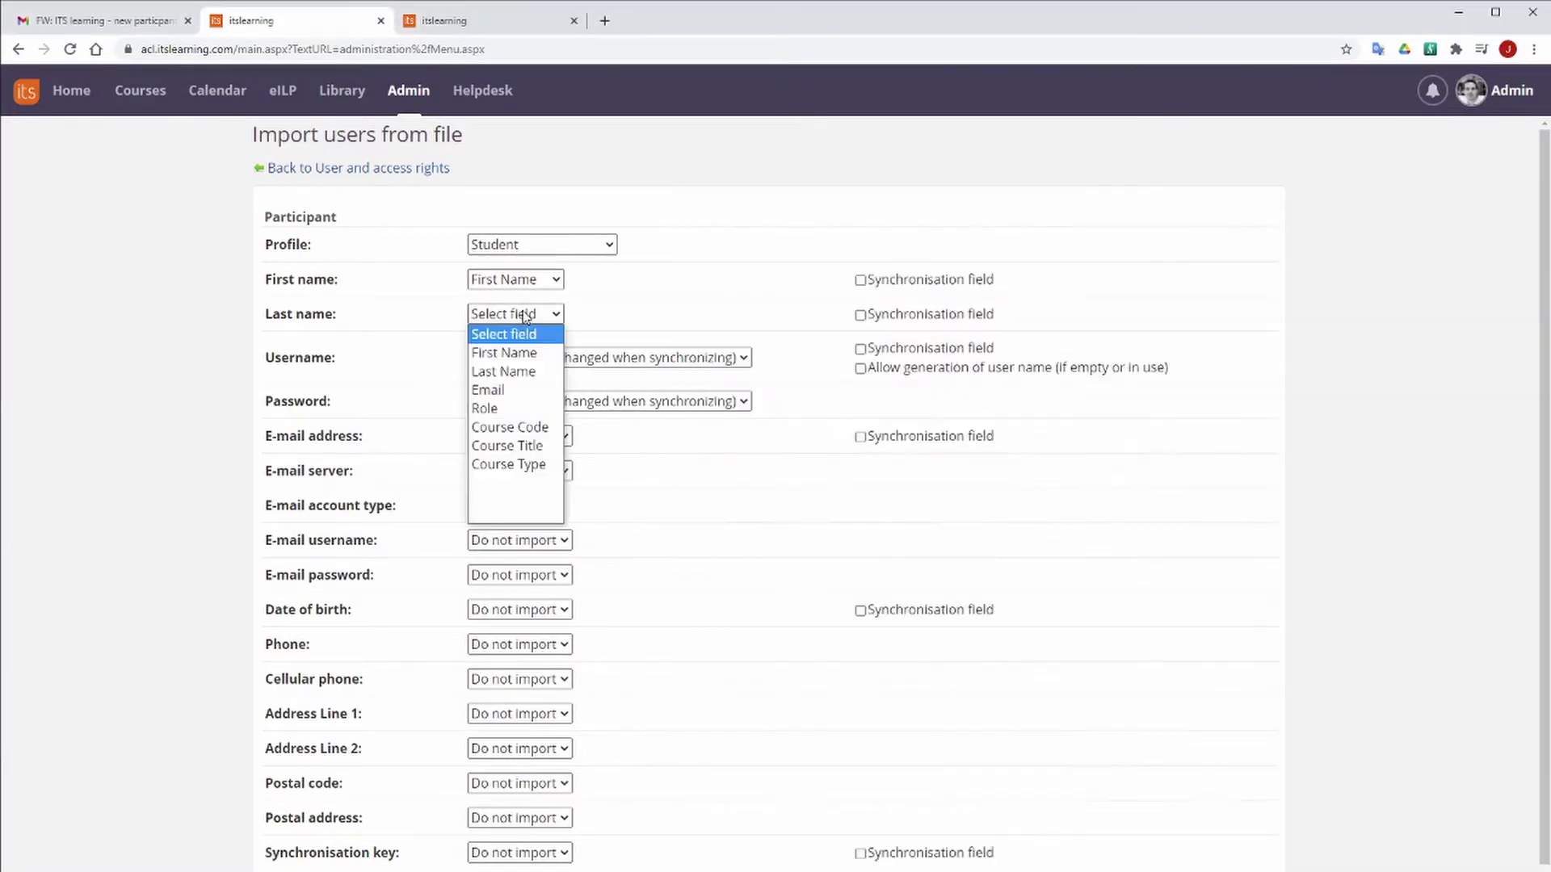
pyautogui.click(515, 373)
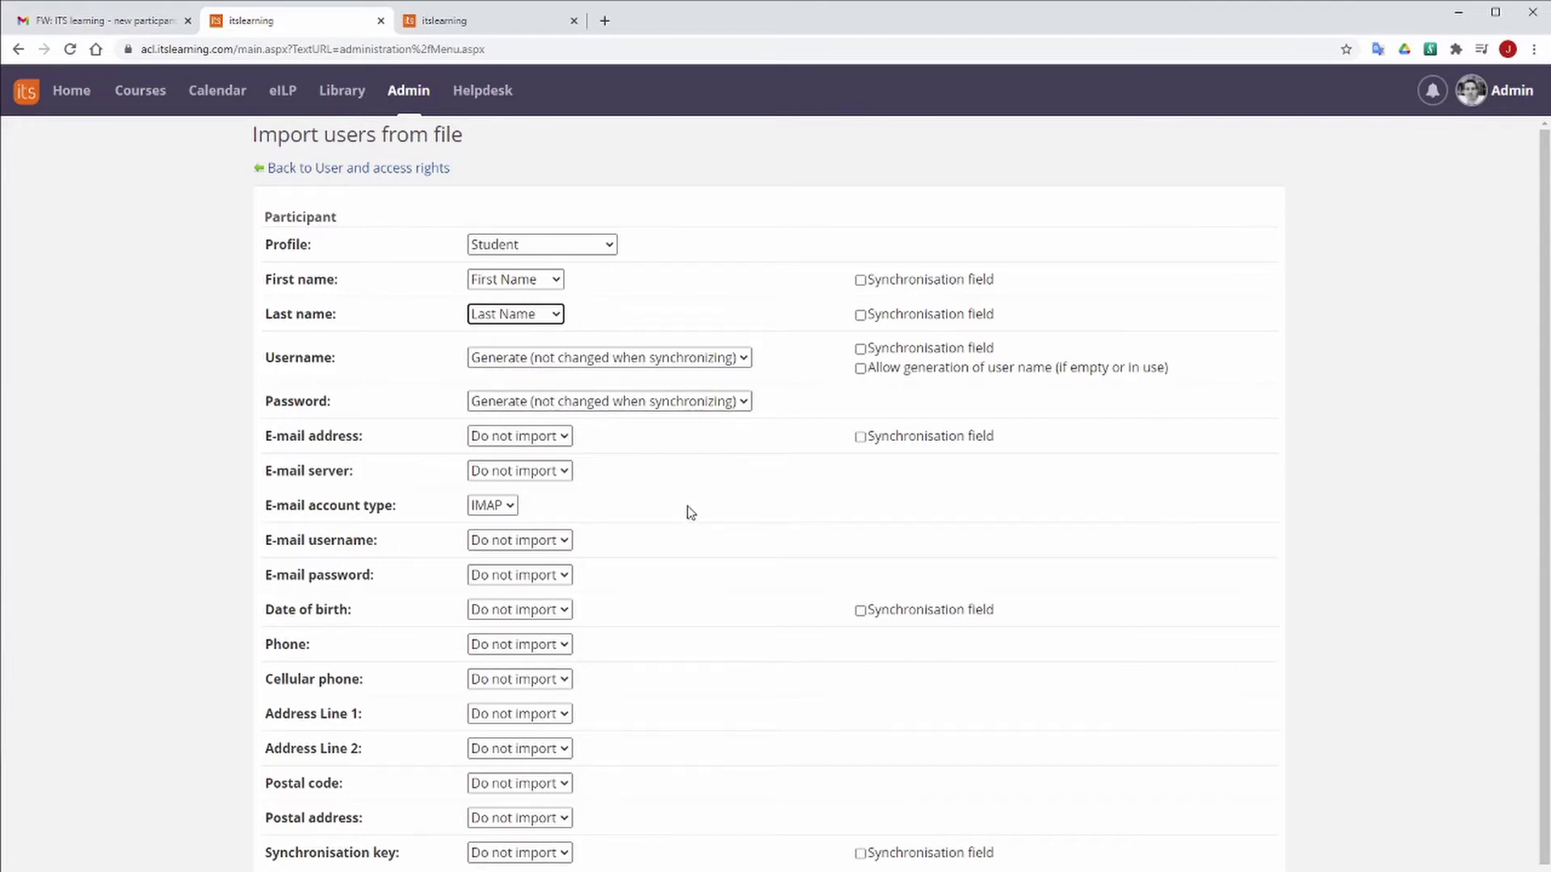
# Map both the e-mail address and the synchronisation key to the Email column
pyautogui.scroll(-2, 685, 512)
pyautogui.click(546, 275)
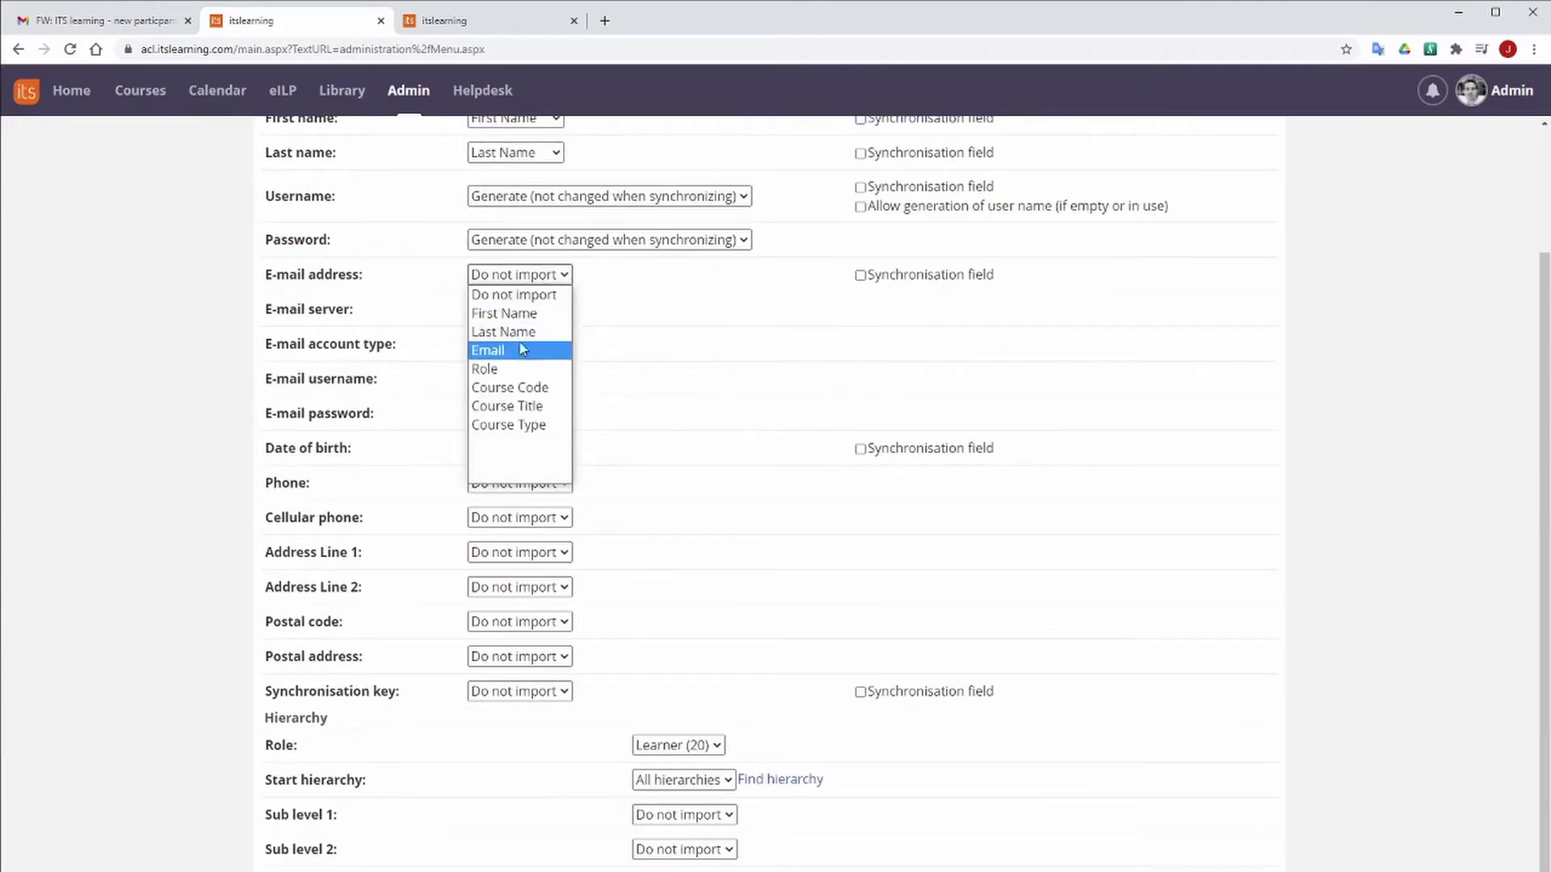
pyautogui.click(521, 351)
pyautogui.click(523, 278)
pyautogui.click(599, 272)
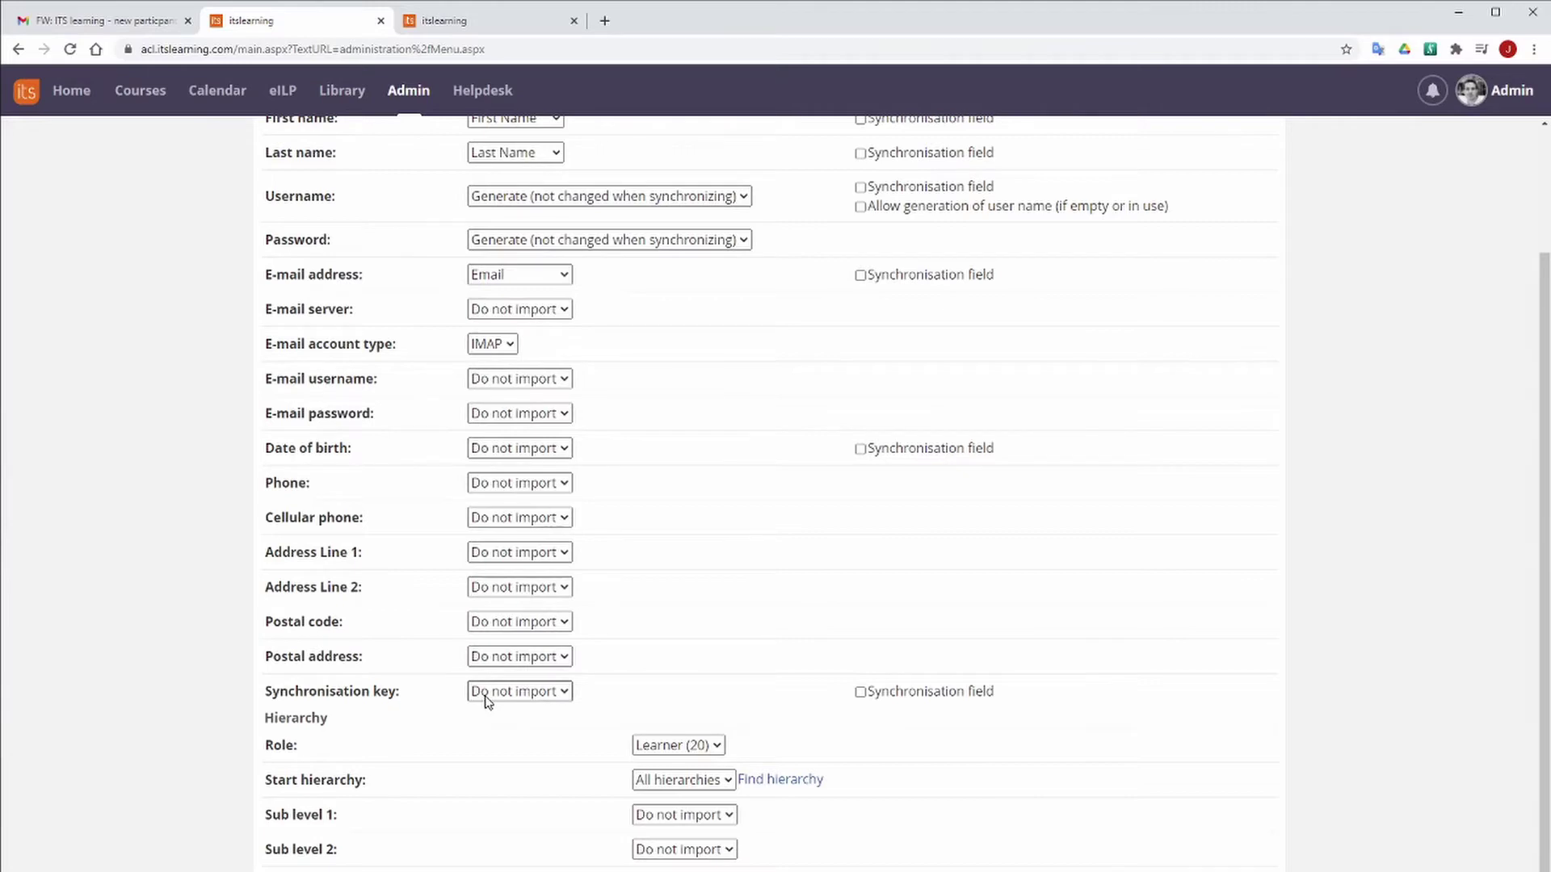
pyautogui.click(486, 694)
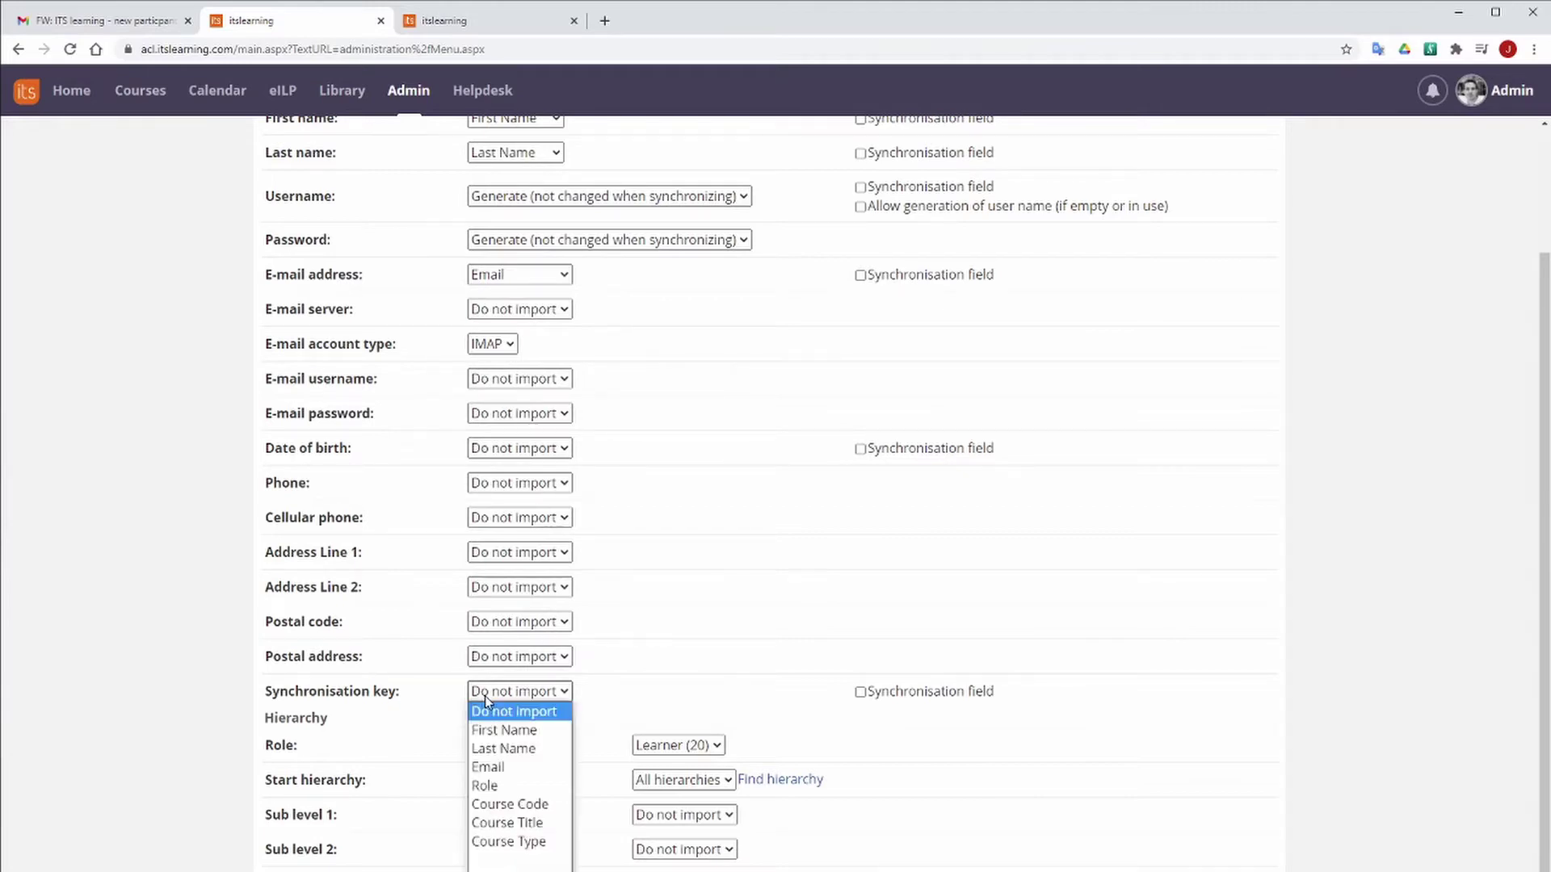
pyautogui.click(509, 772)
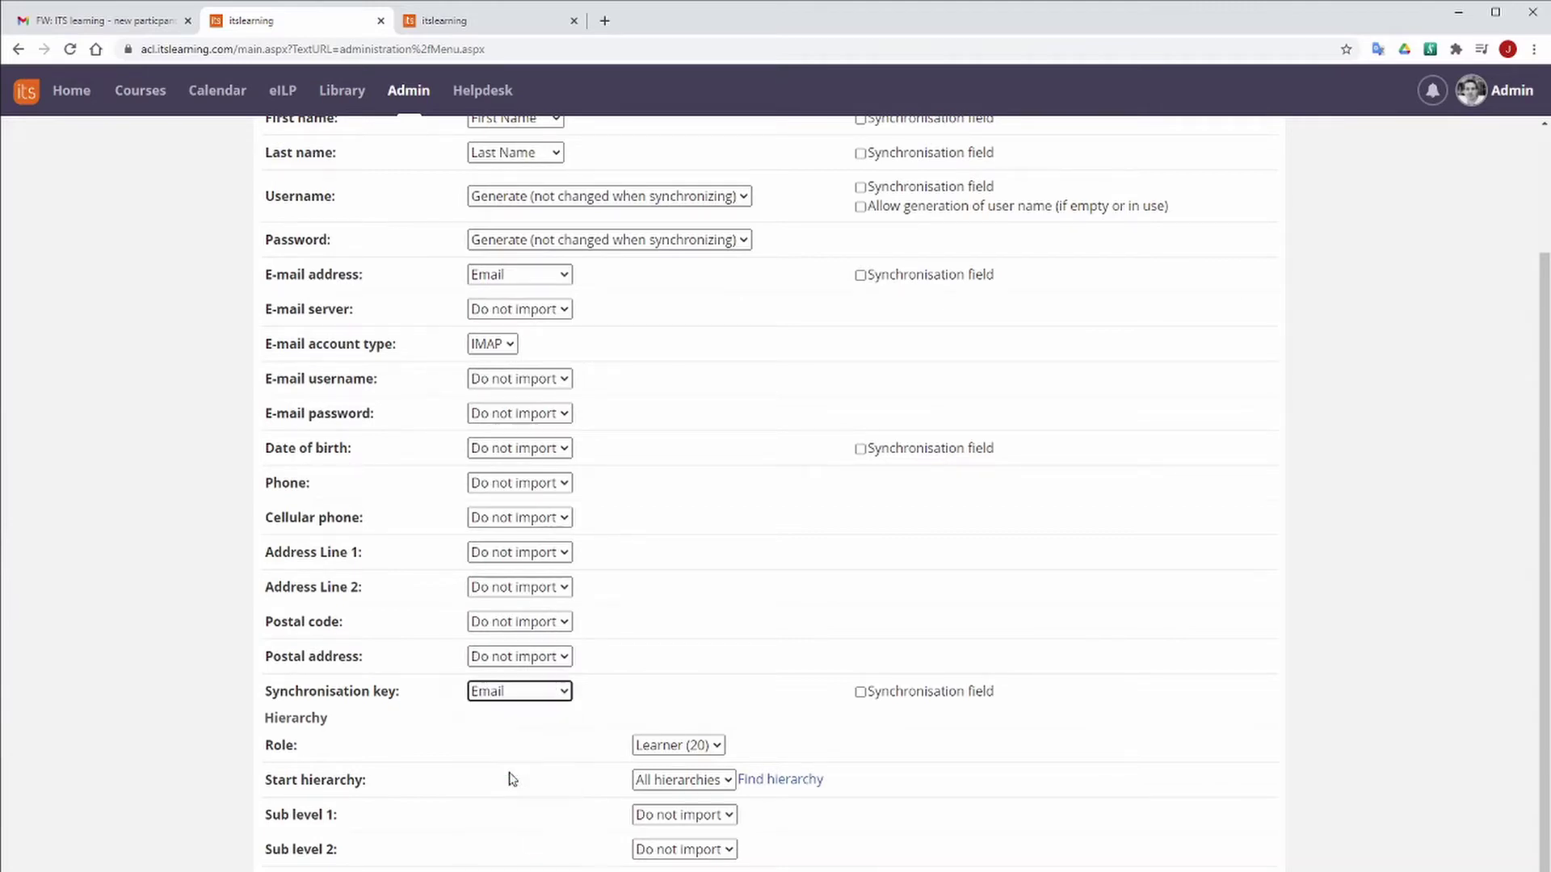
# Mark the synchronisation key as a synchronisation field and browse the start hierarchy to Bristol ACL, 2020
pyautogui.click(860, 693)
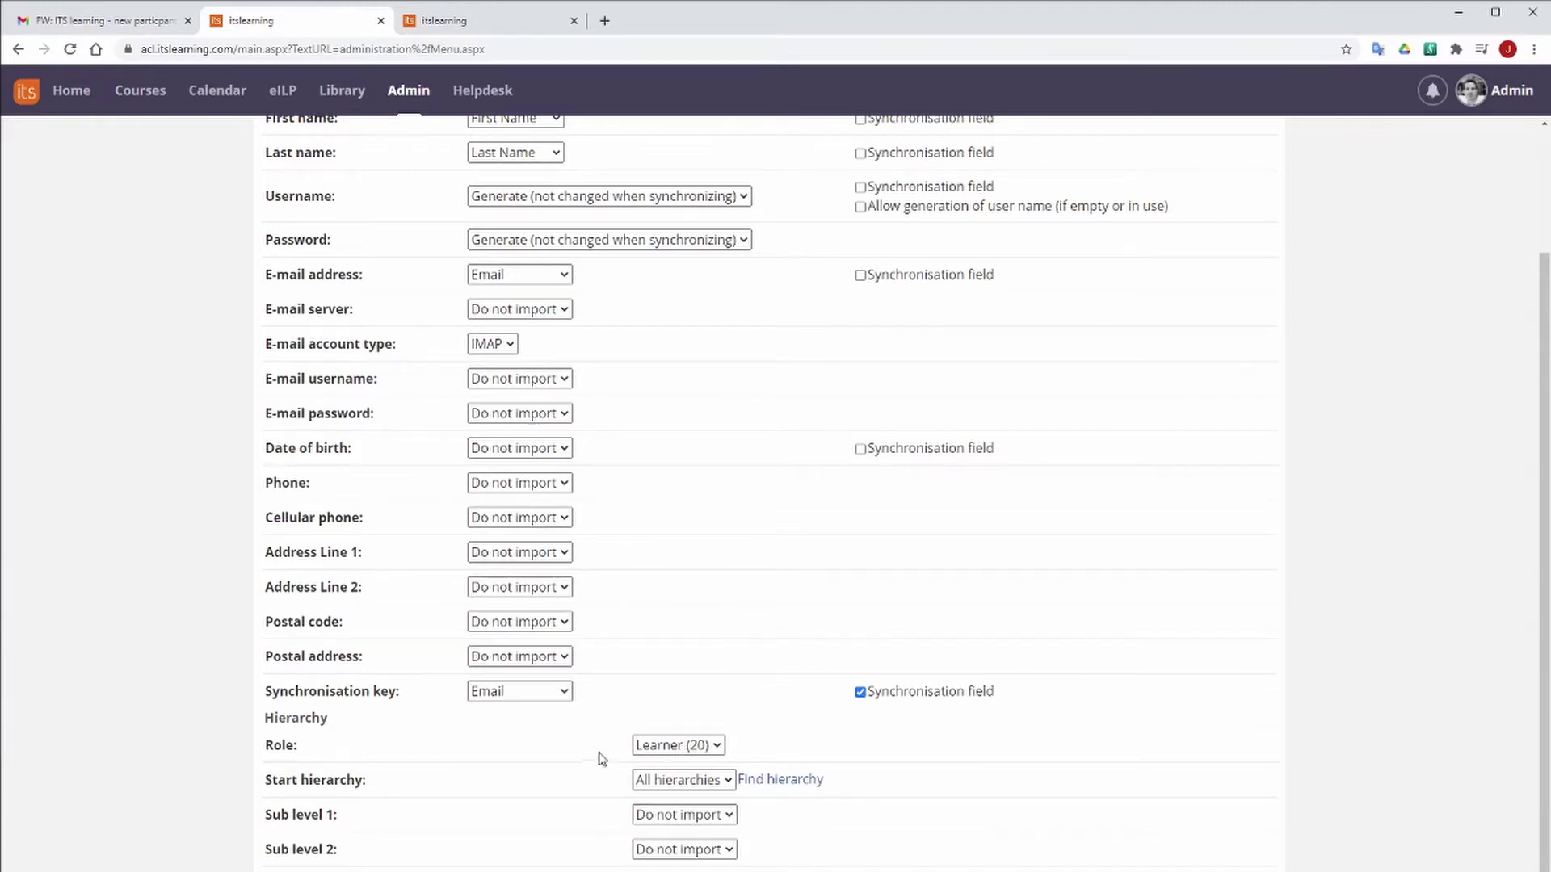
pyautogui.scroll(-1, 869, 748)
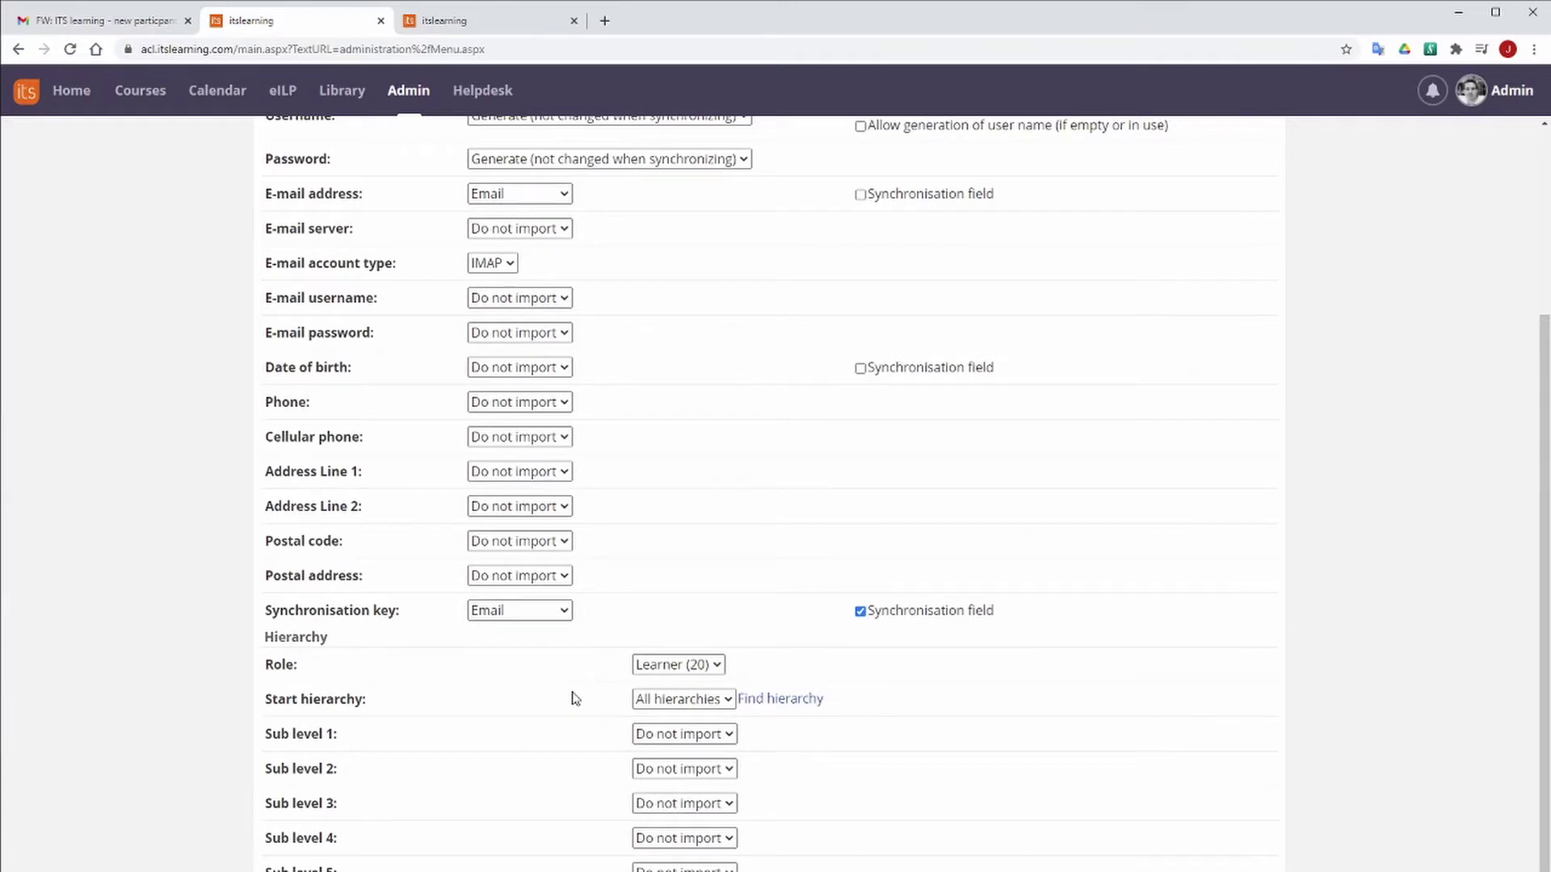
pyautogui.click(780, 700)
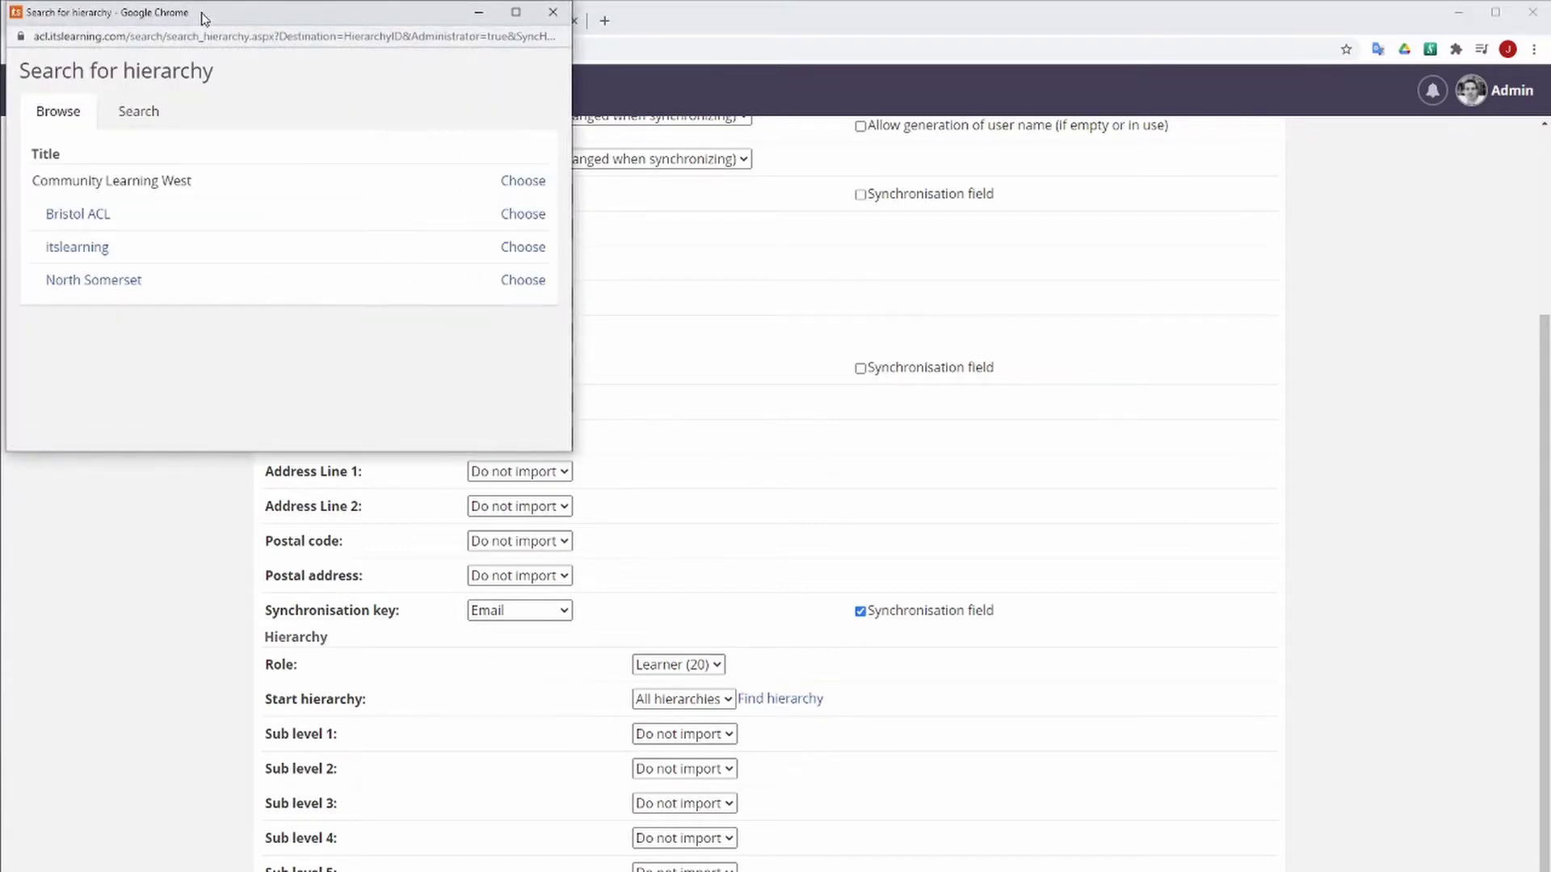
pyautogui.moveTo(204, 18); pyautogui.dragTo(757, 328)
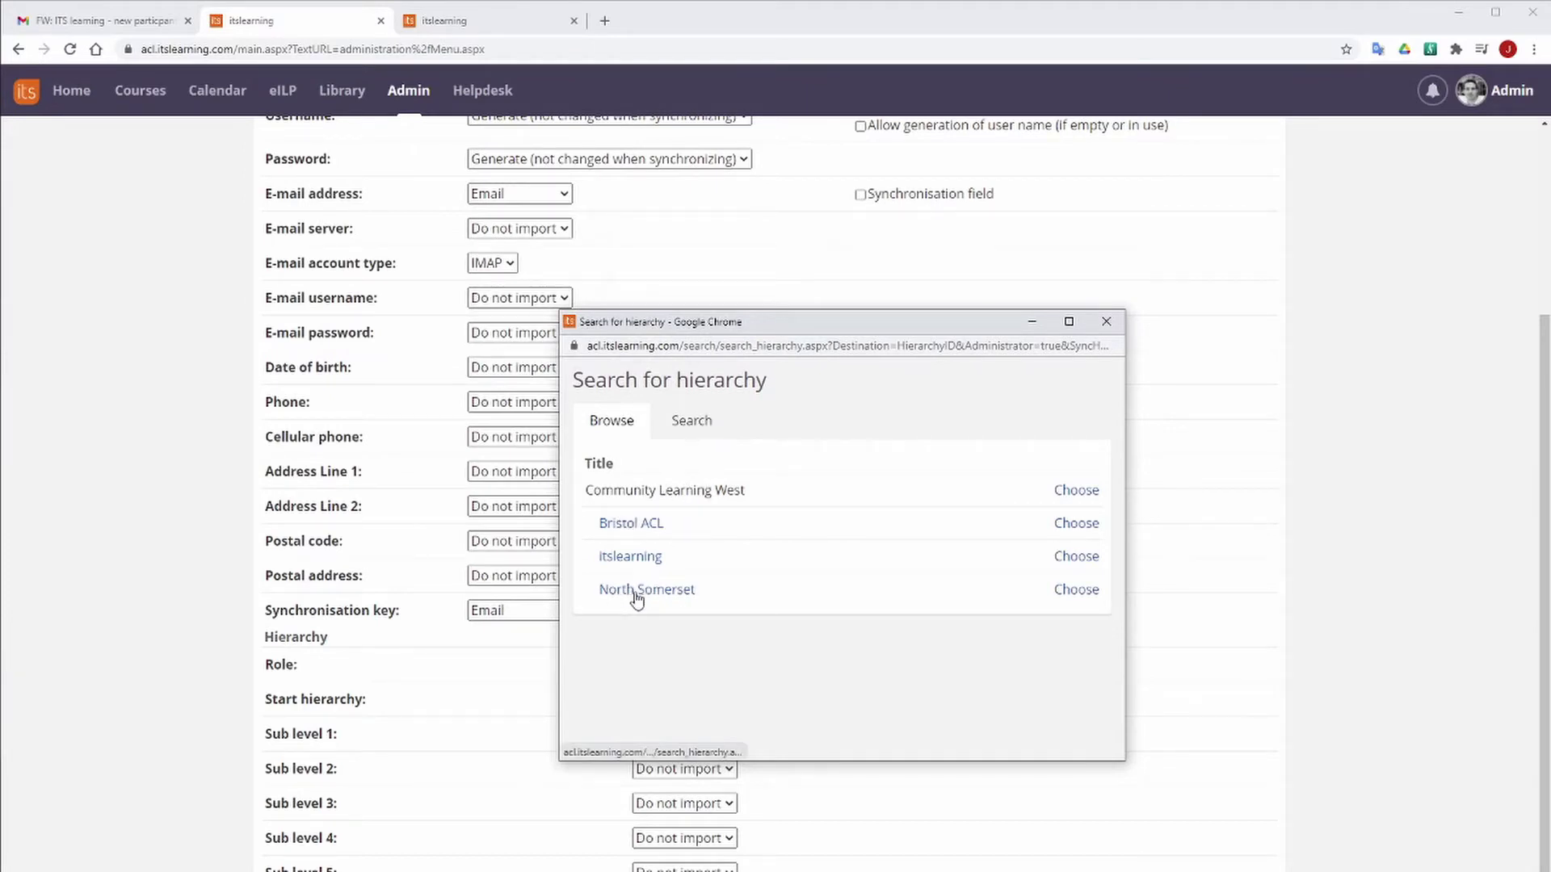
pyautogui.click(632, 527)
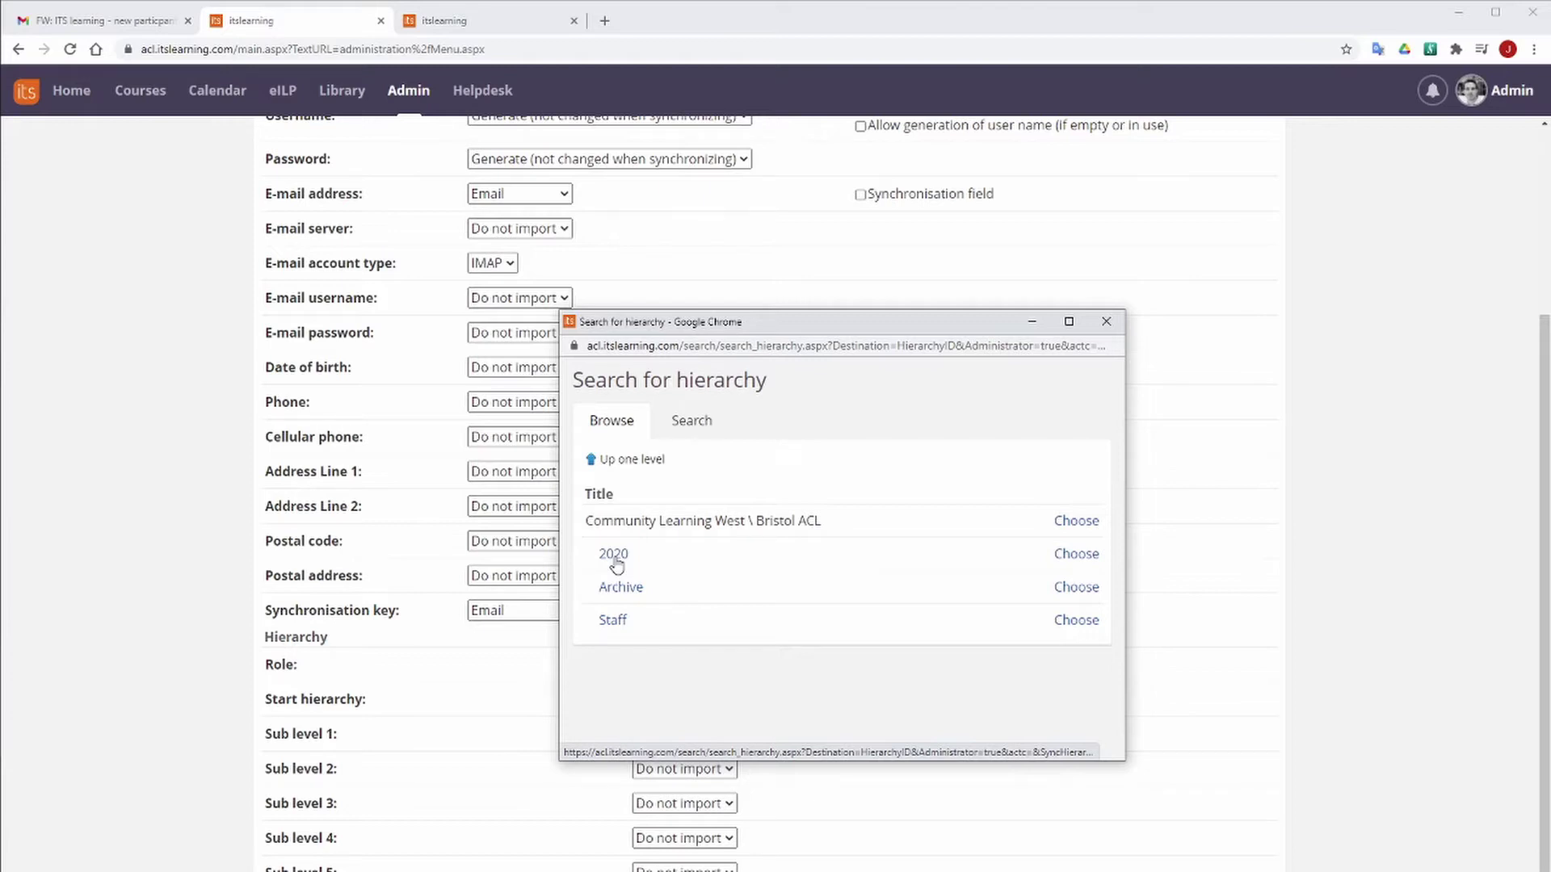
pyautogui.click(614, 556)
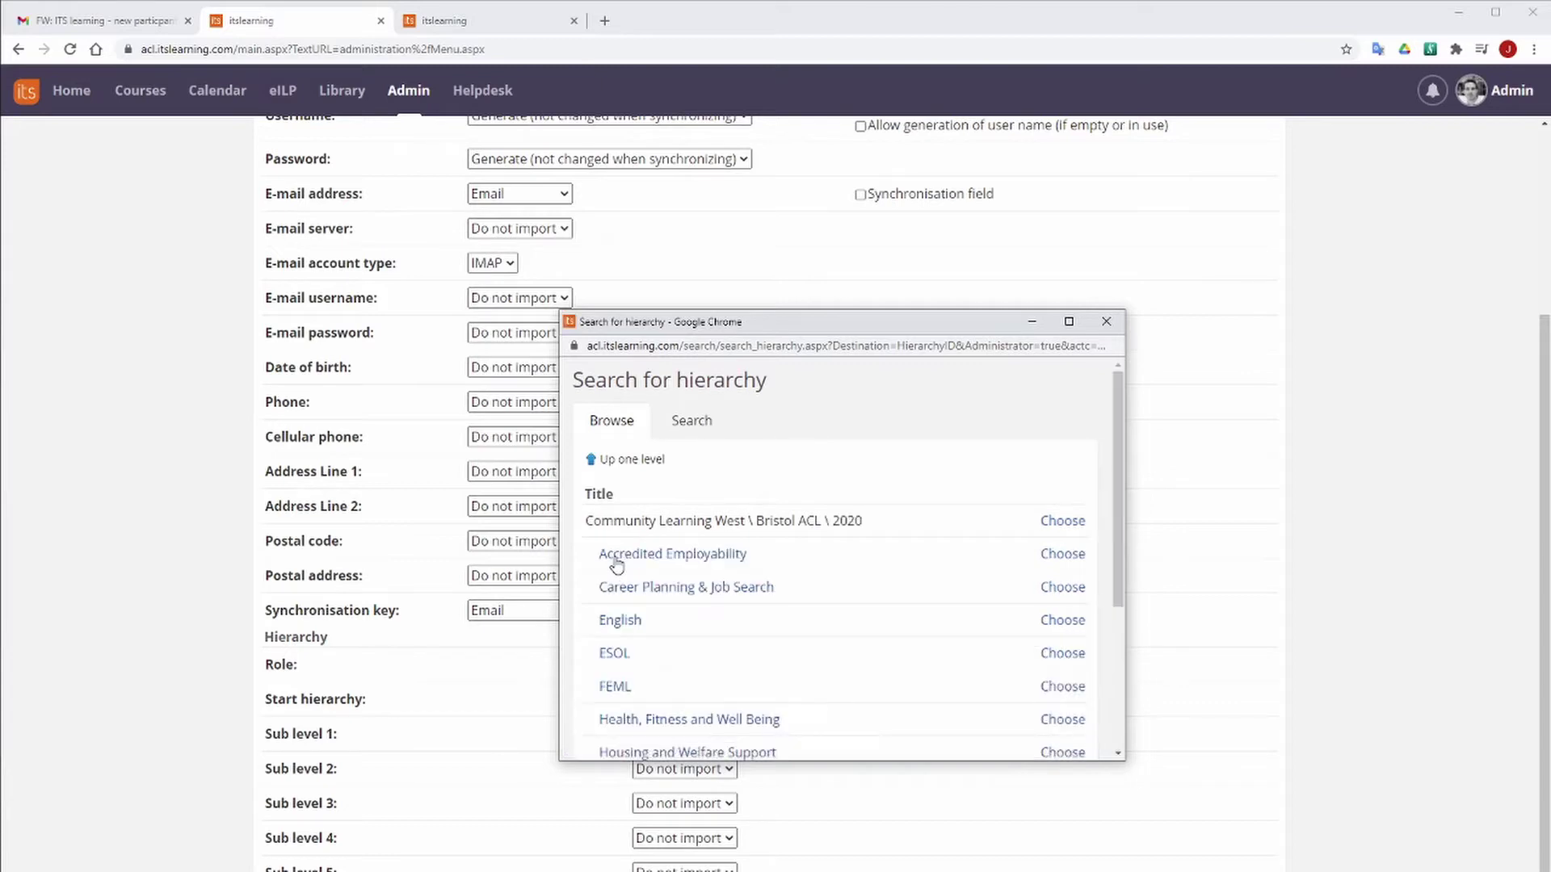
pyautogui.scroll(-1, 697, 636)
pyautogui.scroll(-3, 697, 636)
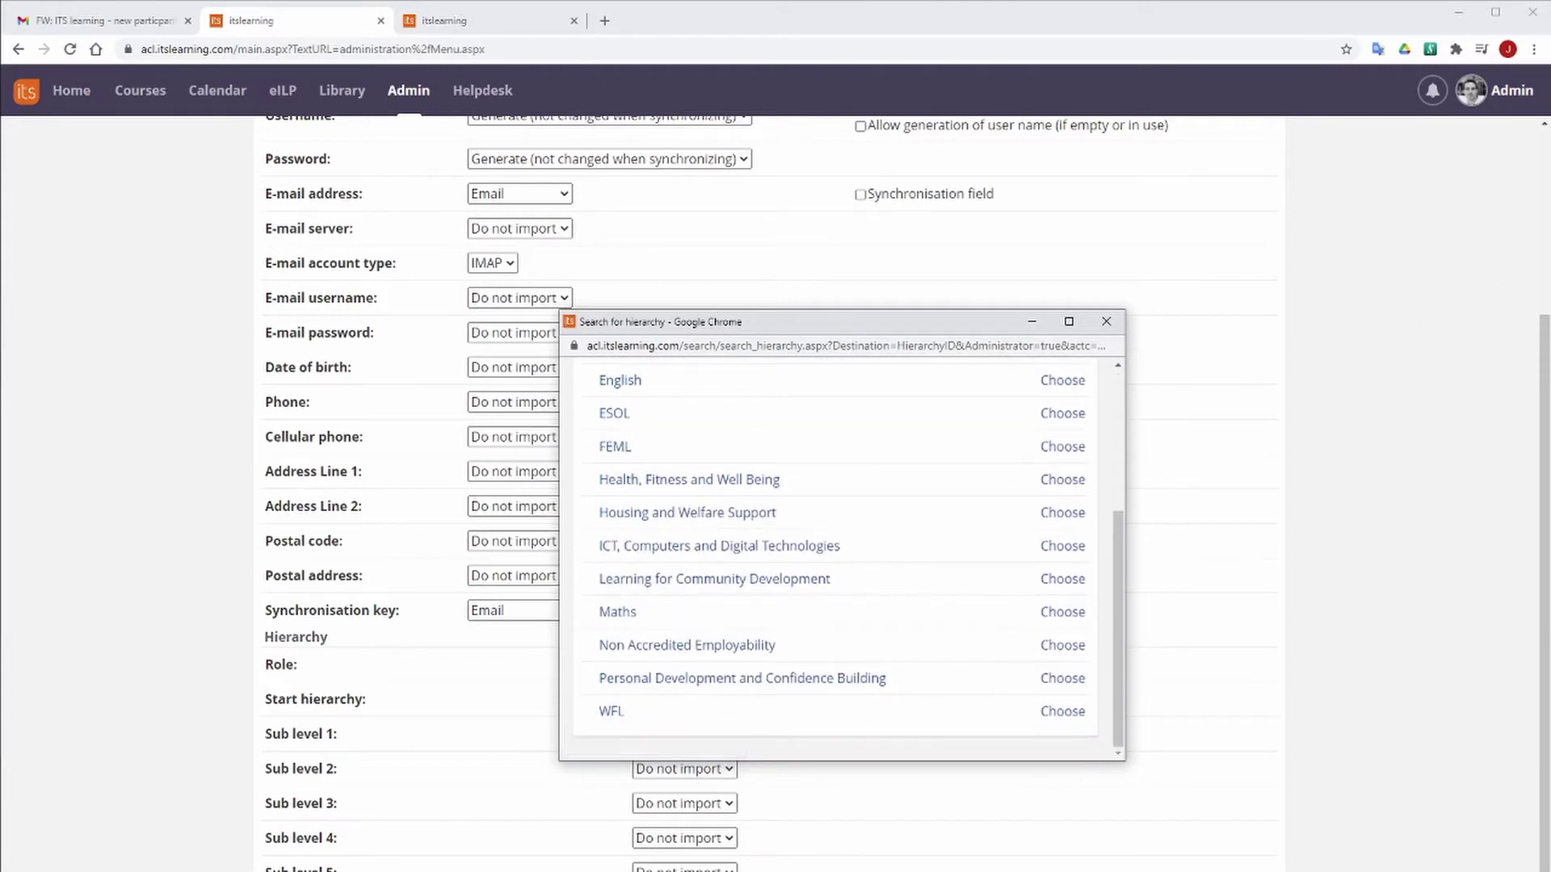
# Check the course type in the Excel workbook and choose the tutor's hierarchy under Non Accredited Employability as the start hierarchy
pyautogui.hotkey('alt', 'Tab')
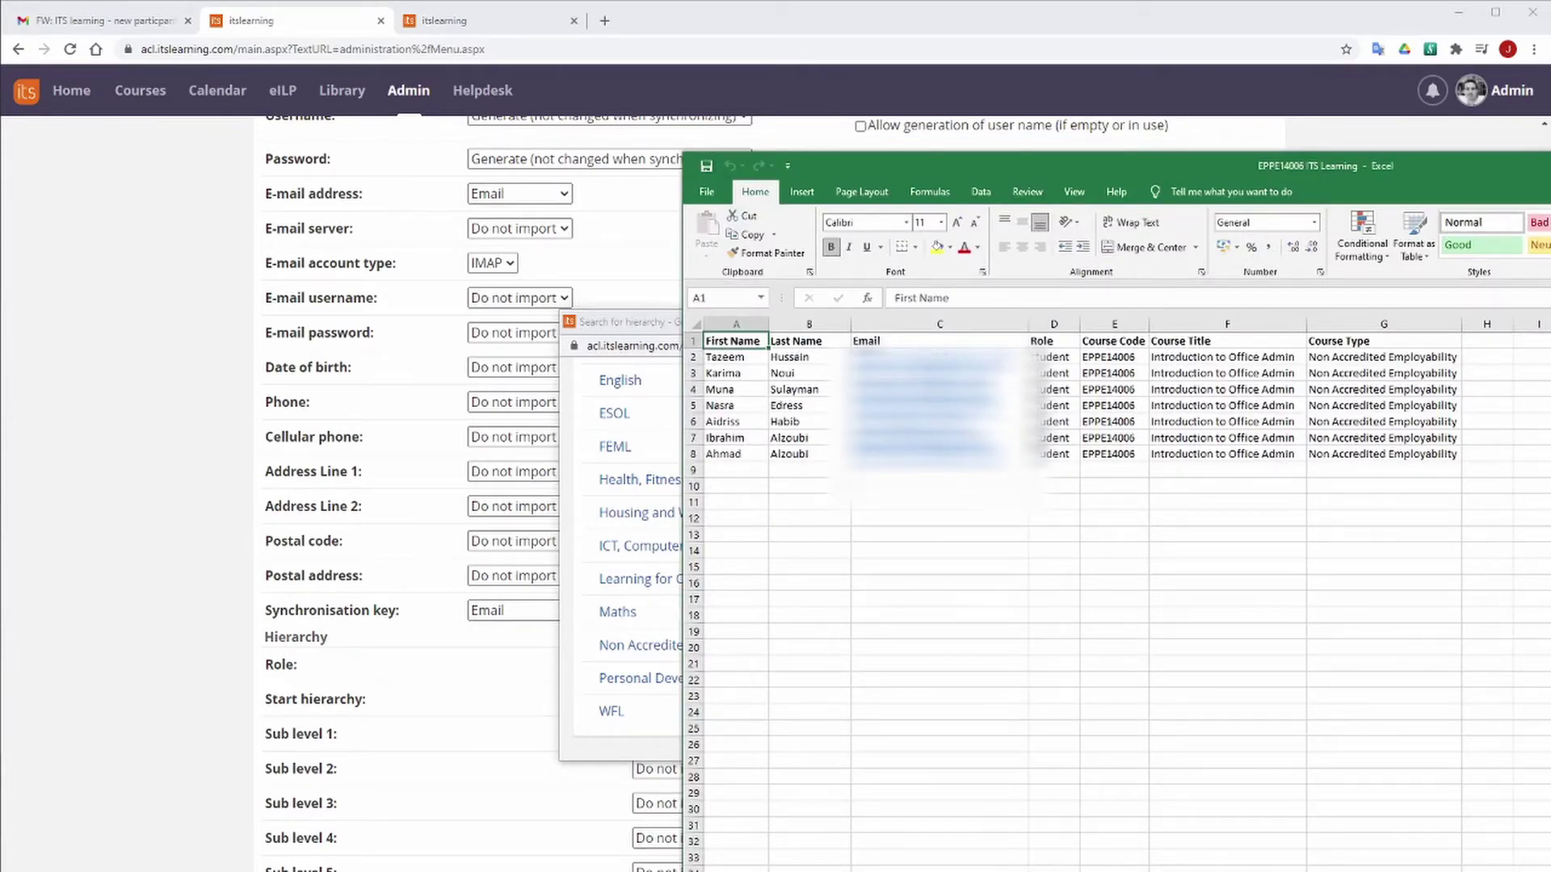
pyautogui.press('super+Down')
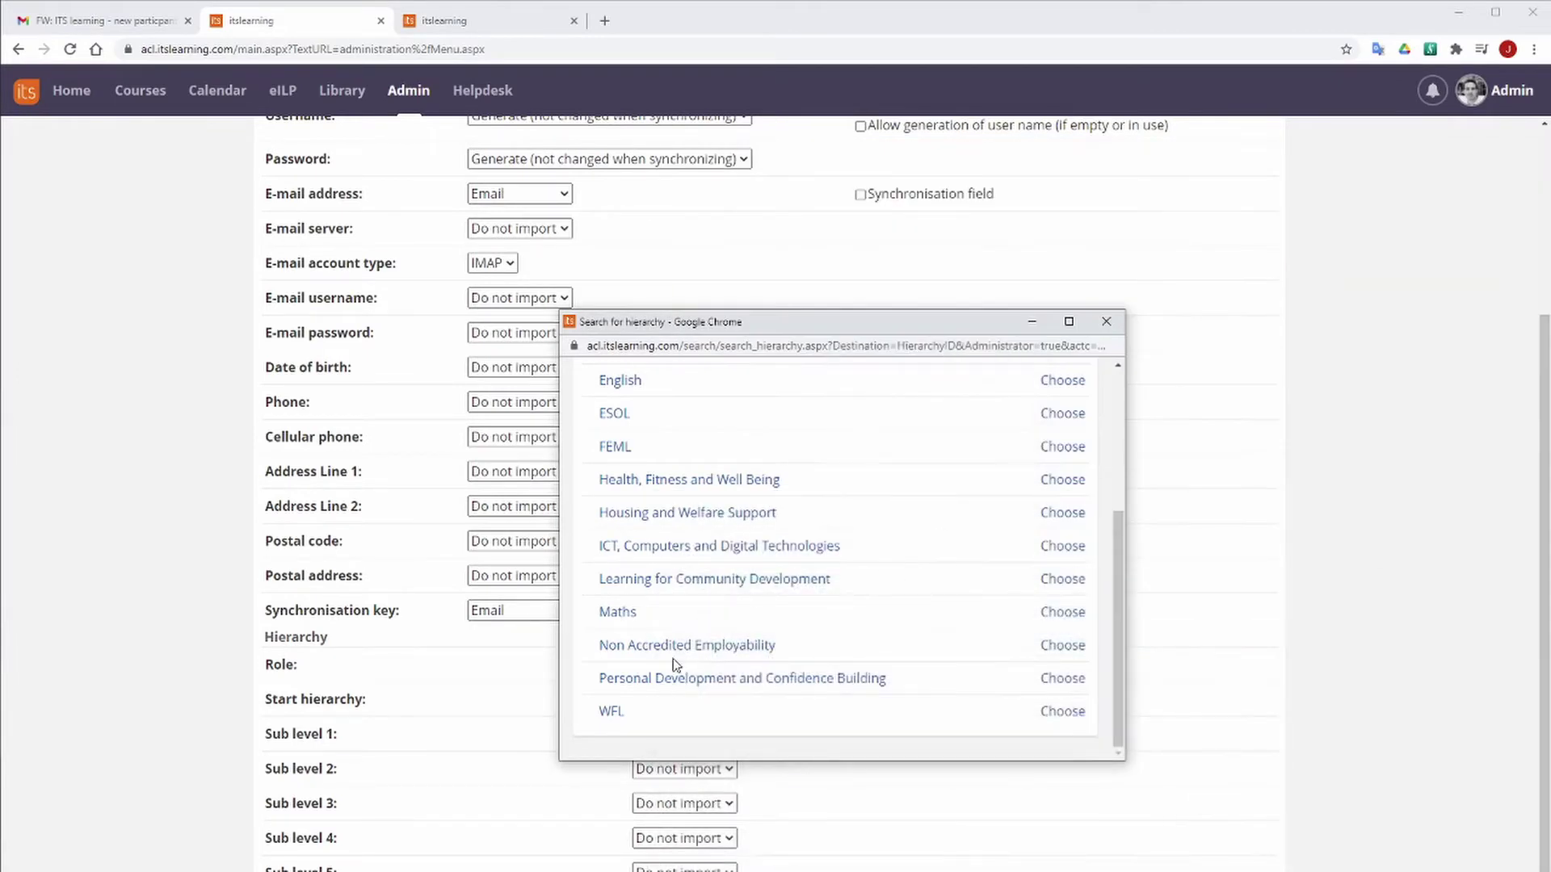
pyautogui.click(670, 651)
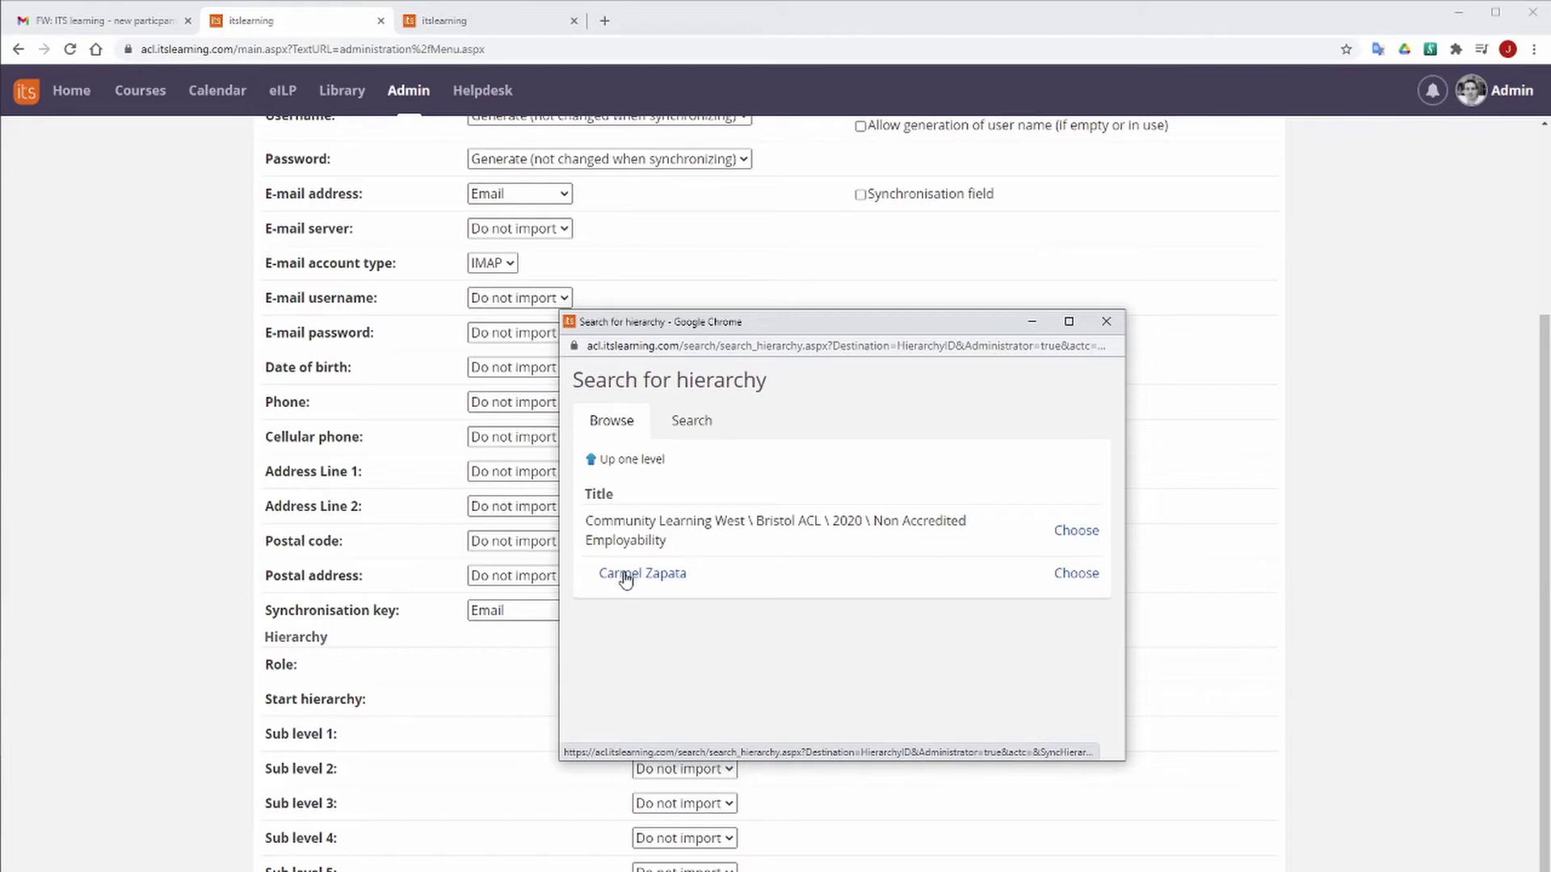
pyautogui.click(626, 575)
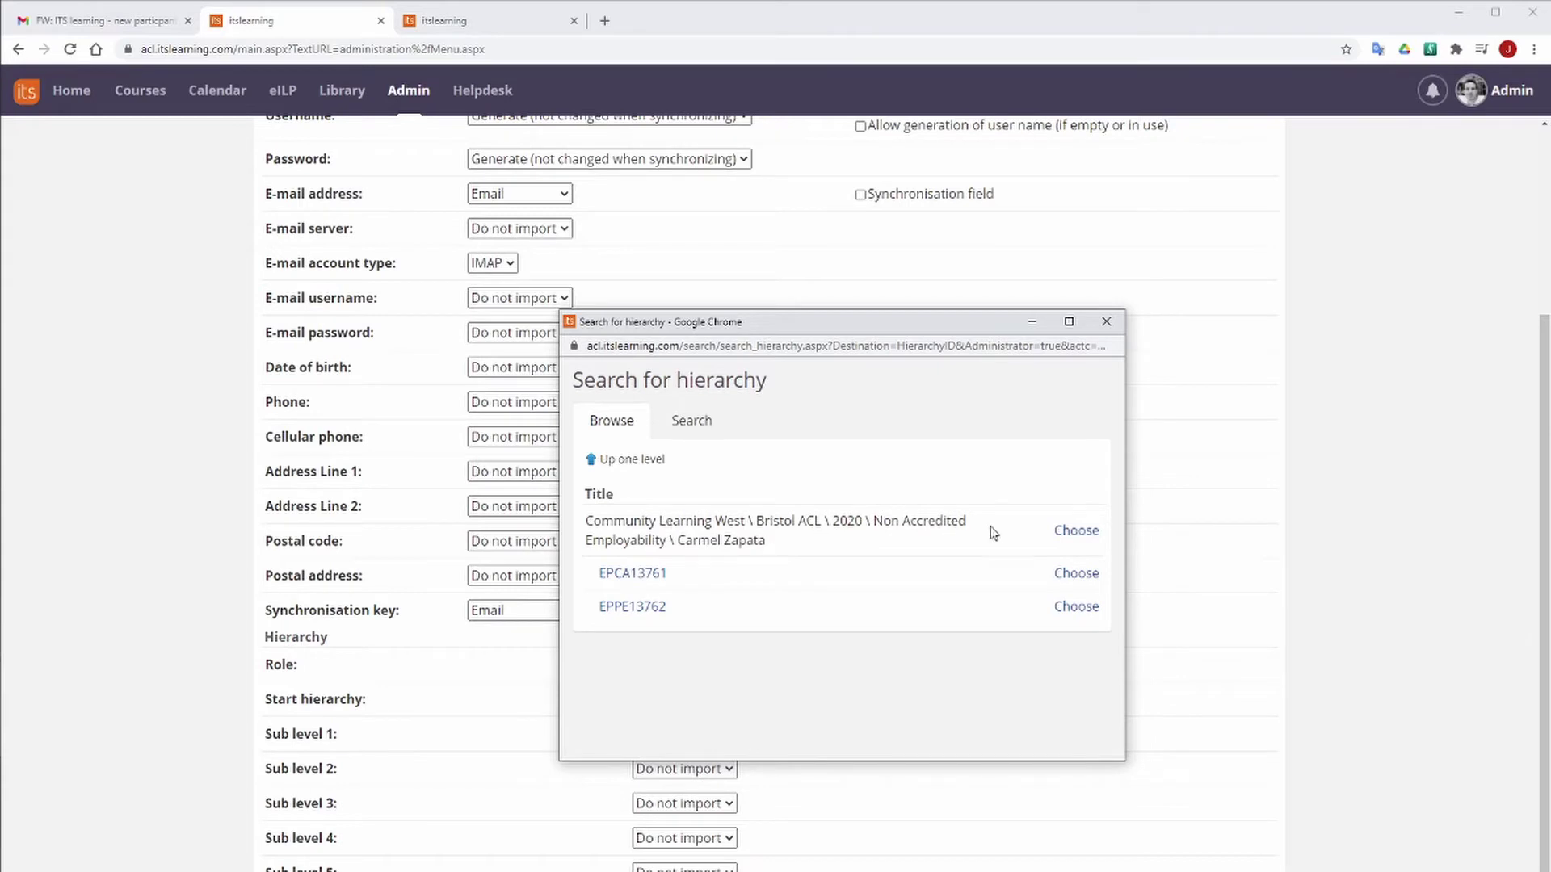
pyautogui.click(1077, 532)
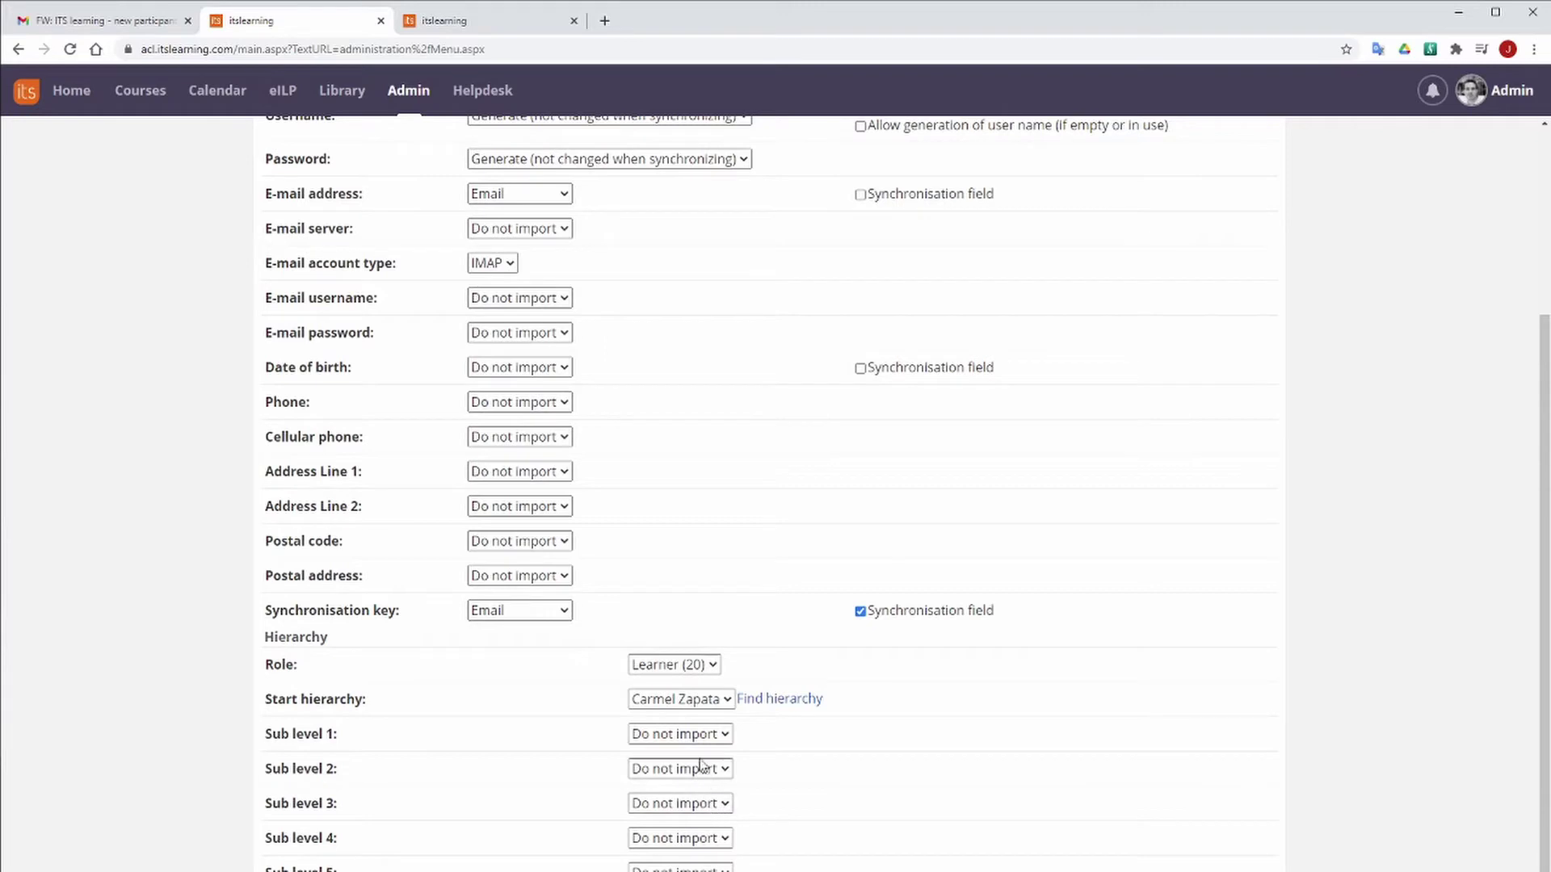
# Map sub level 1 to the Course Code column and check the hierarchy preview against the course codes in the workbook
pyautogui.click(678, 737)
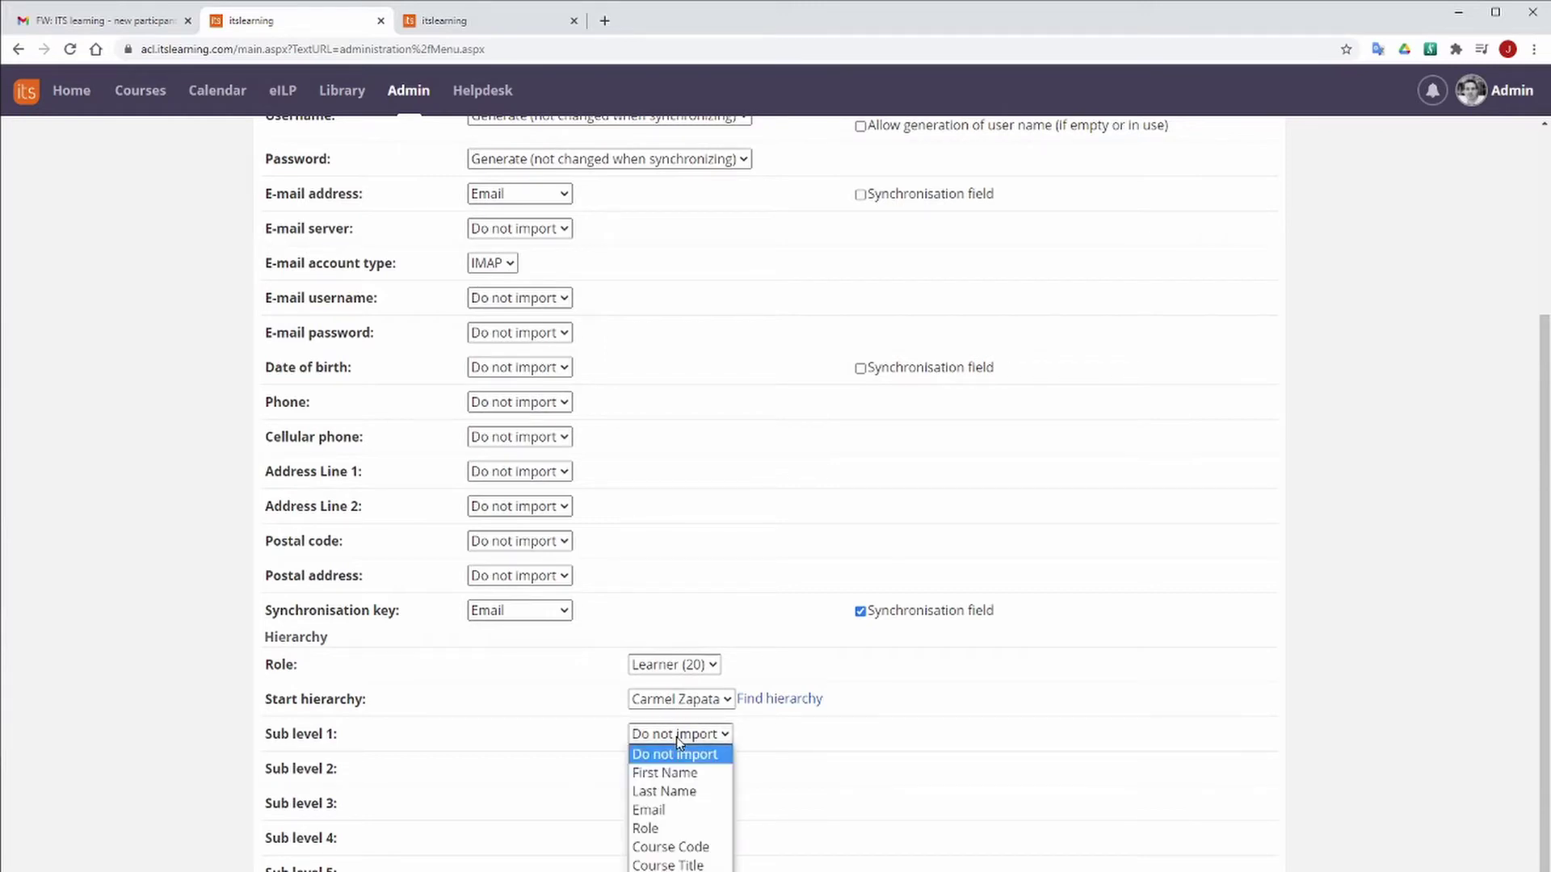
pyautogui.click(672, 848)
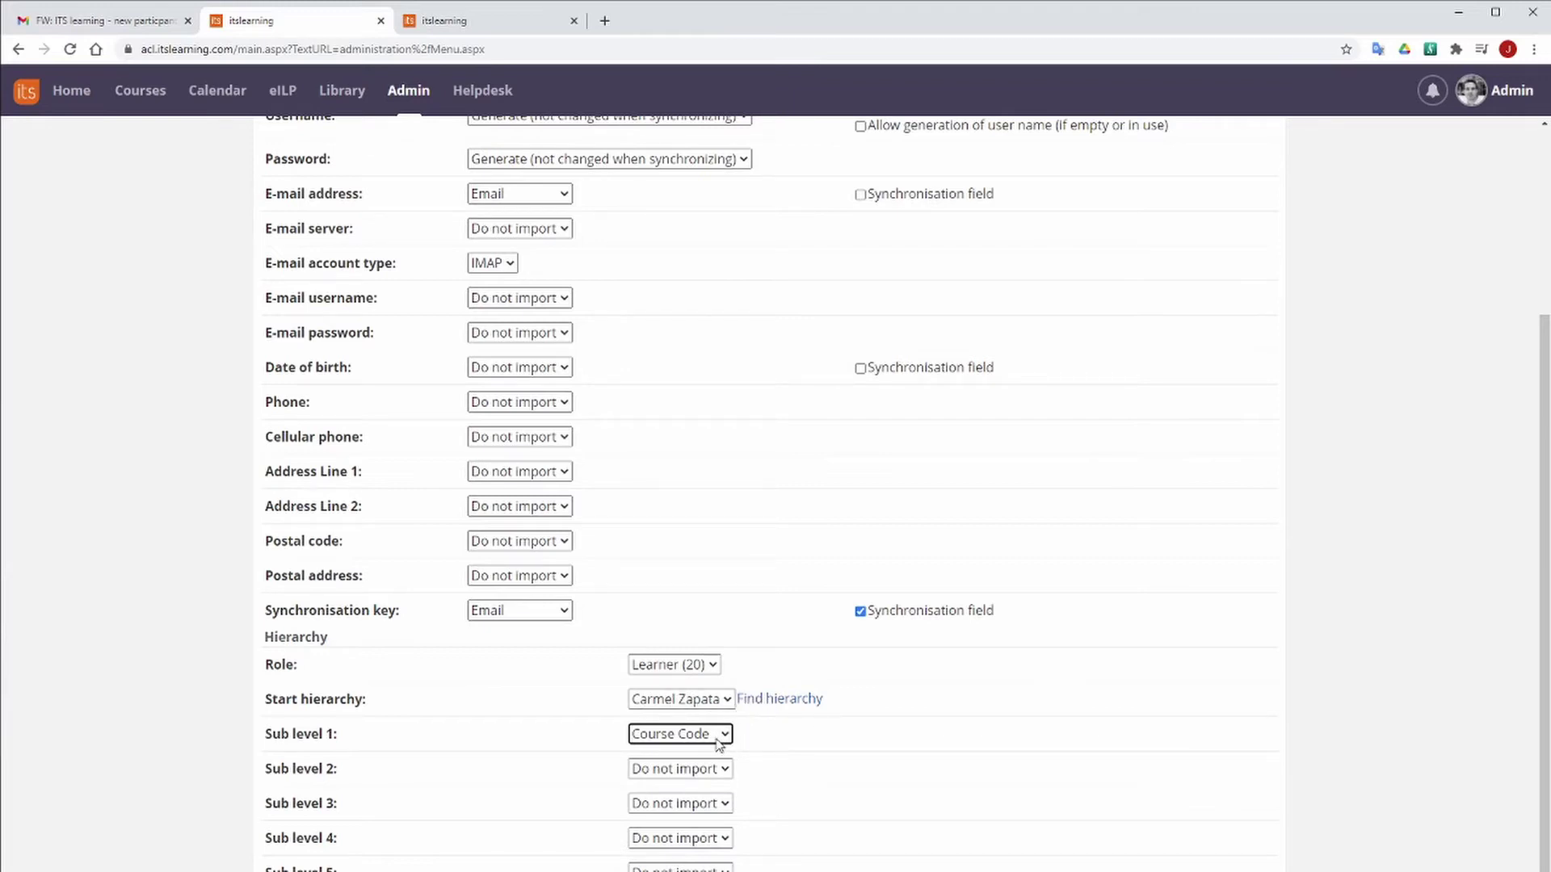
pyautogui.scroll(-1, 693, 828)
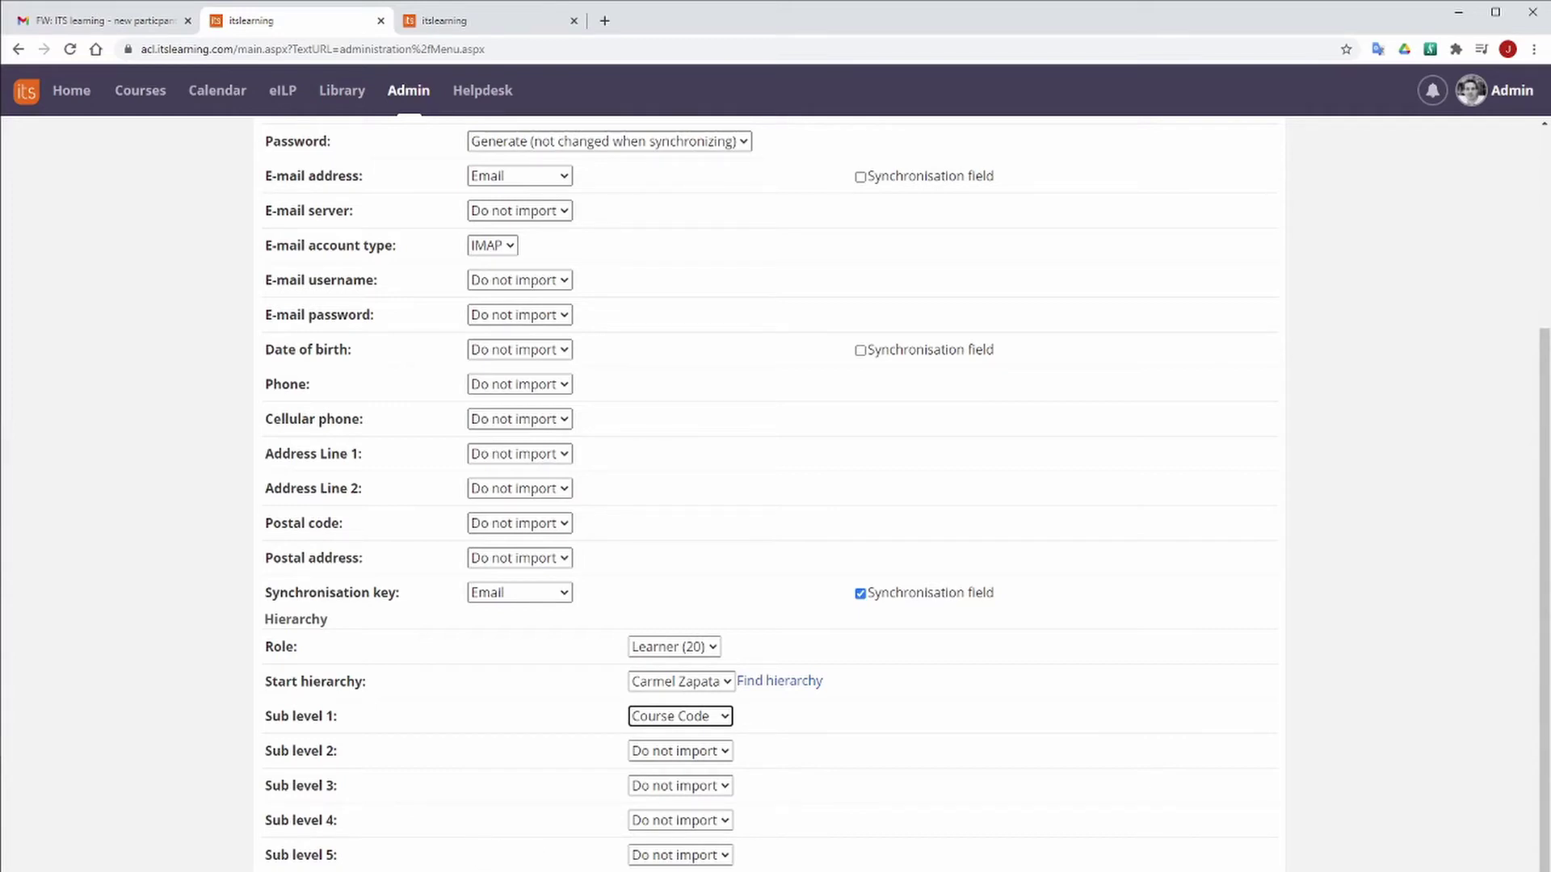
pyautogui.click(540, 871)
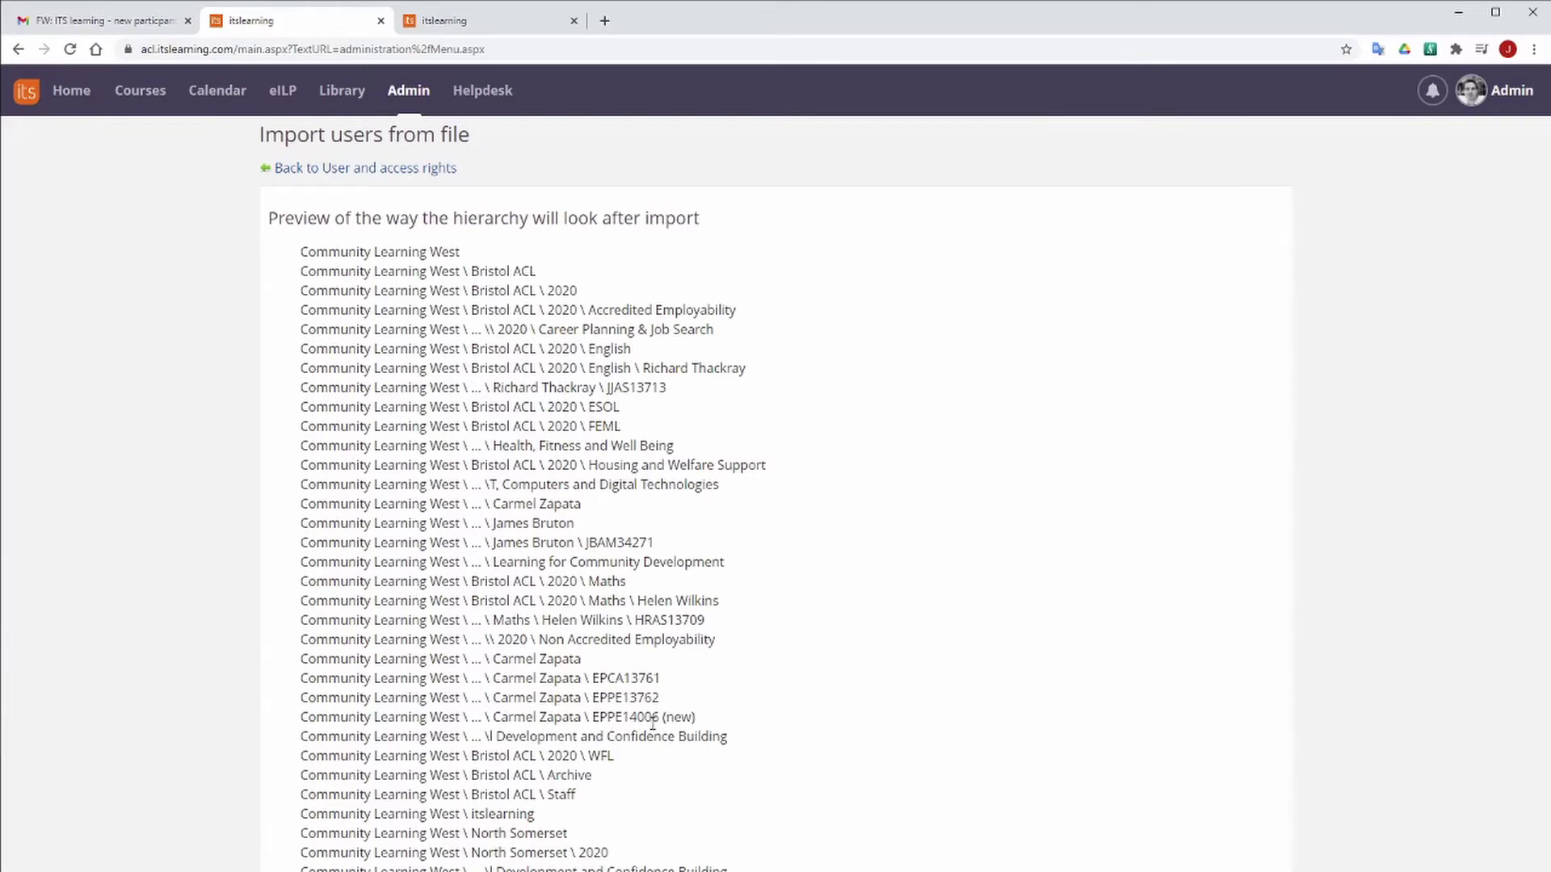
pyautogui.hotkey('alt', 'Tab')
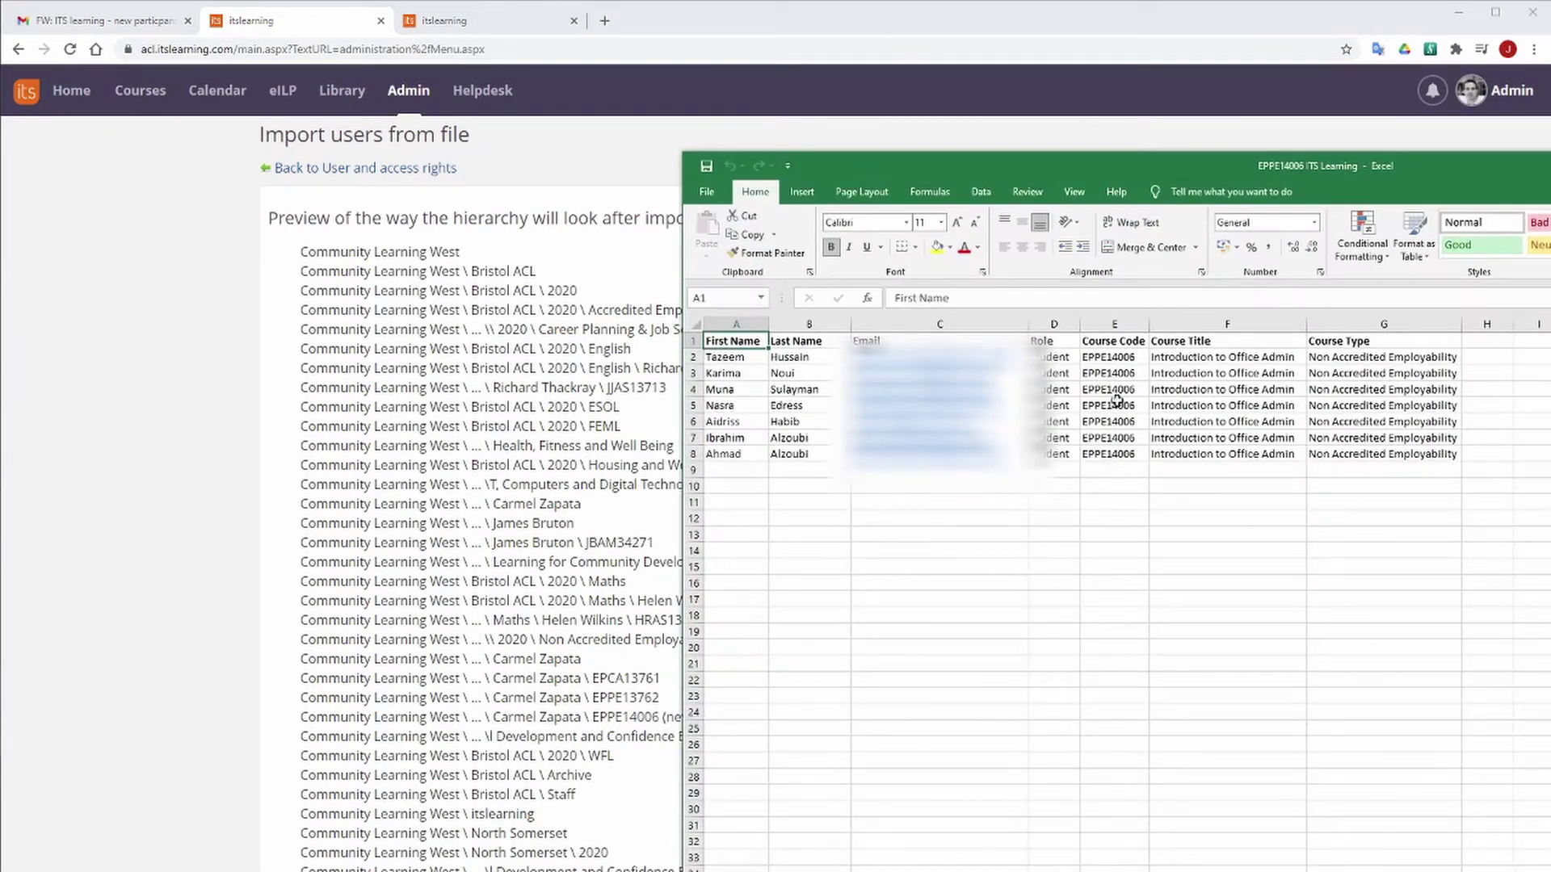
pyautogui.hotkey('alt', 'Tab')
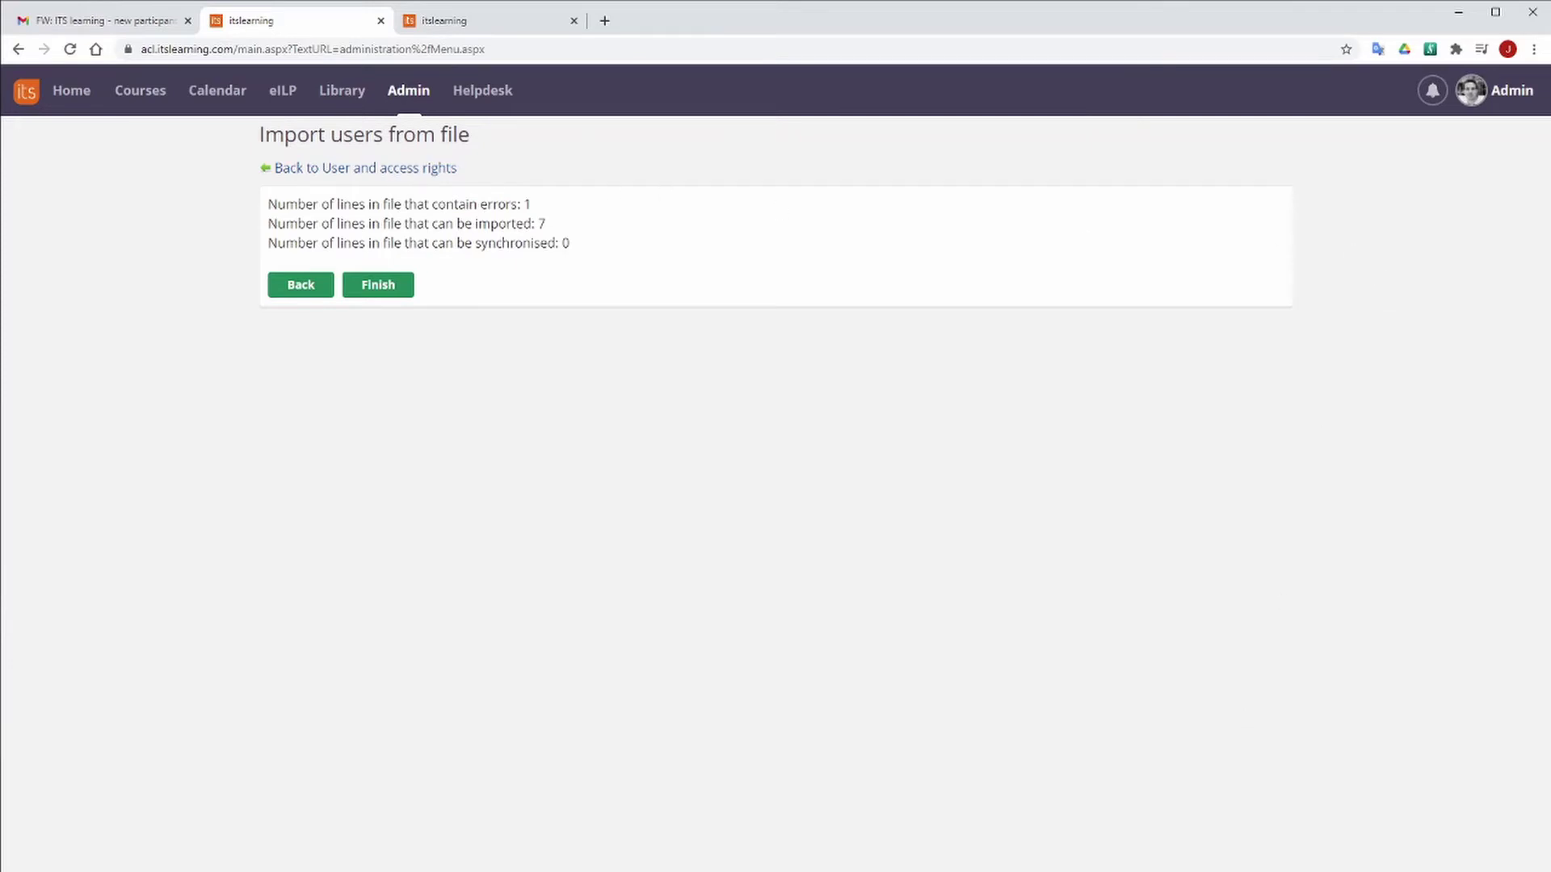
# Compare the import line counts with the workbook's rows, then finish and confirm the user import
pyautogui.hotkey('alt', 'Tab')
pyautogui.moveTo(1084, 158); pyautogui.dragTo(734, 351)
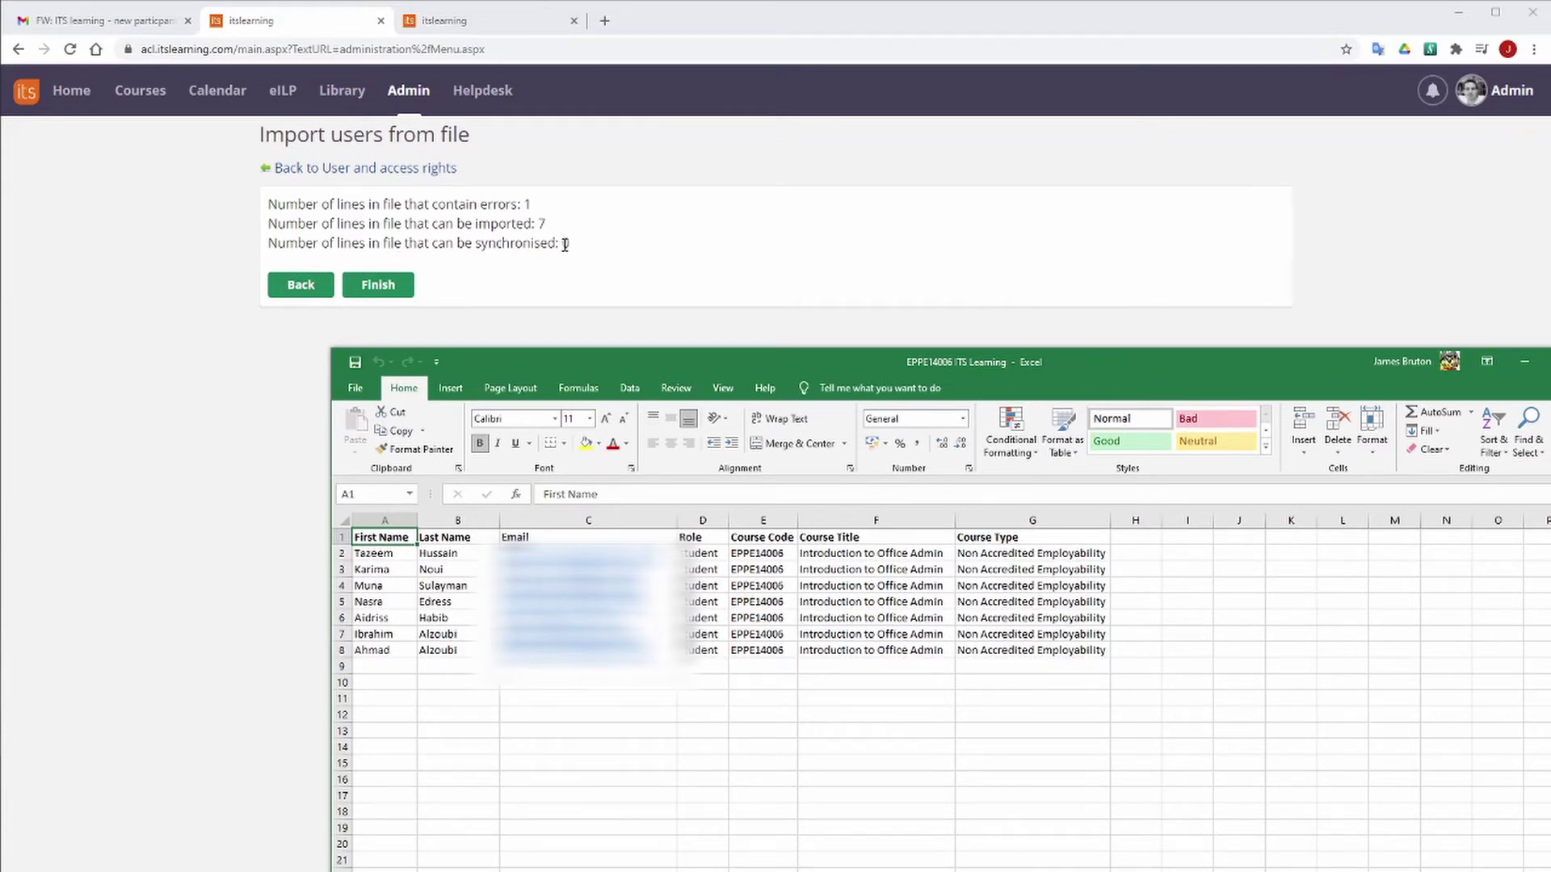
pyautogui.click(1525, 362)
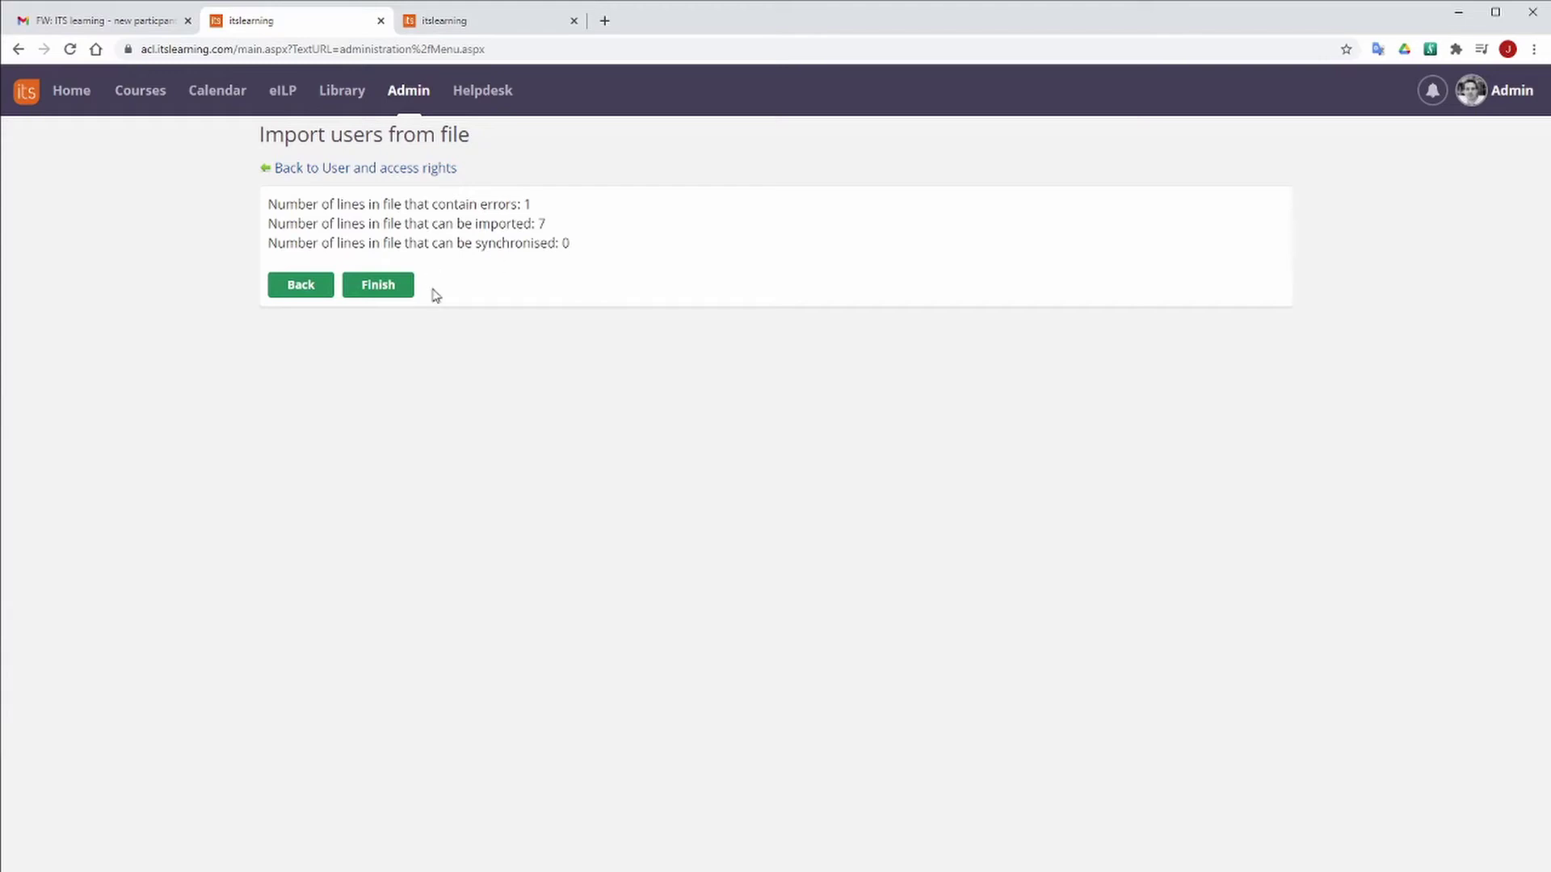
pyautogui.click(374, 296)
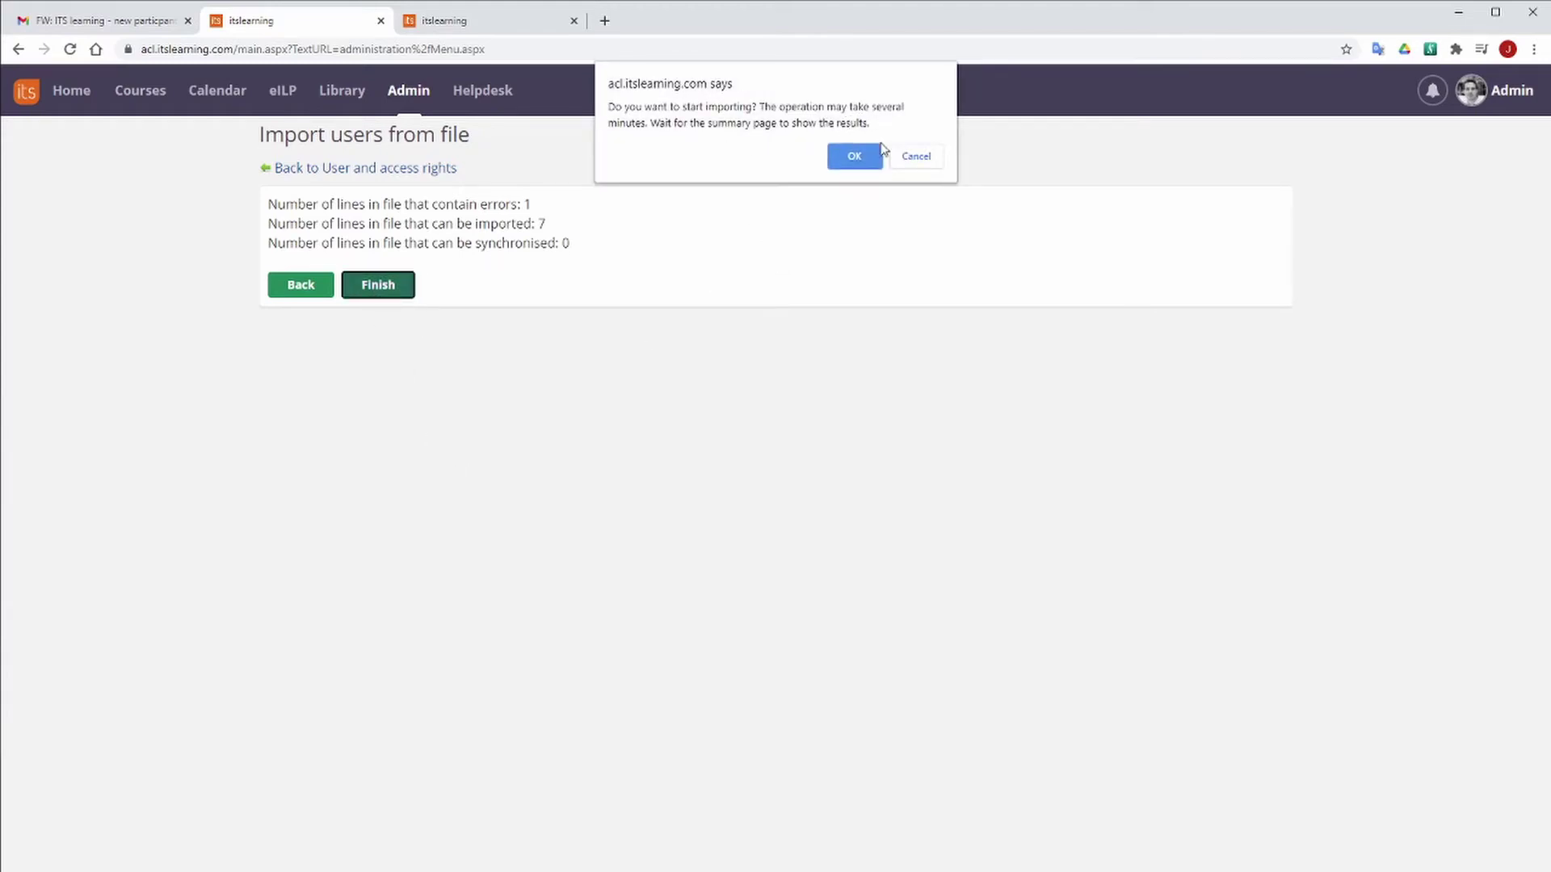
pyautogui.click(855, 157)
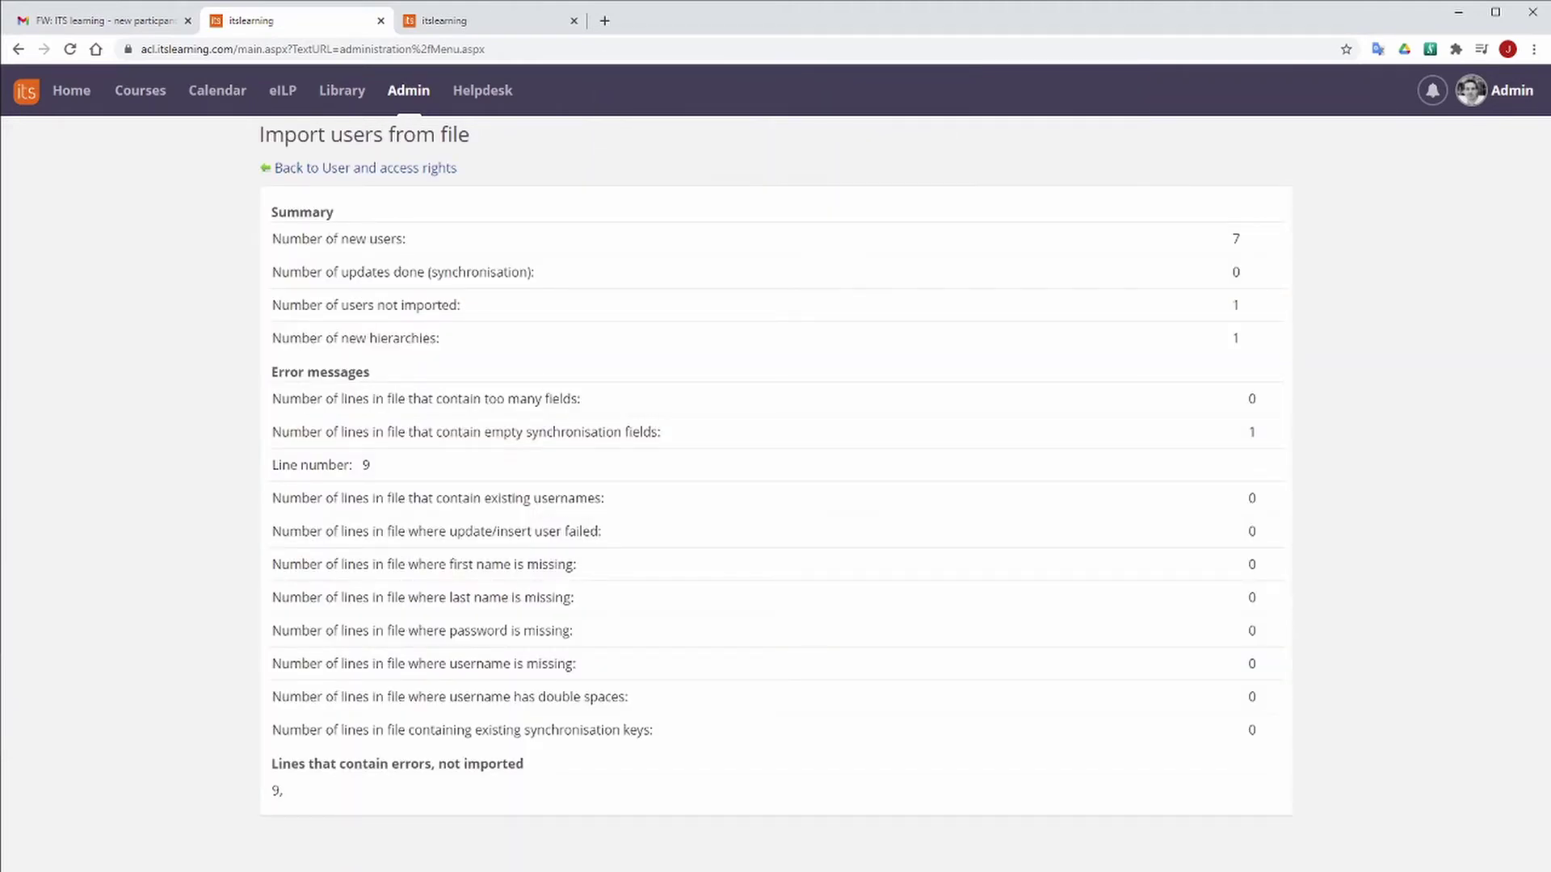
# Examine row 9 of the Excel workbook against the error line reported in the import summary
pyautogui.click(584, 858)
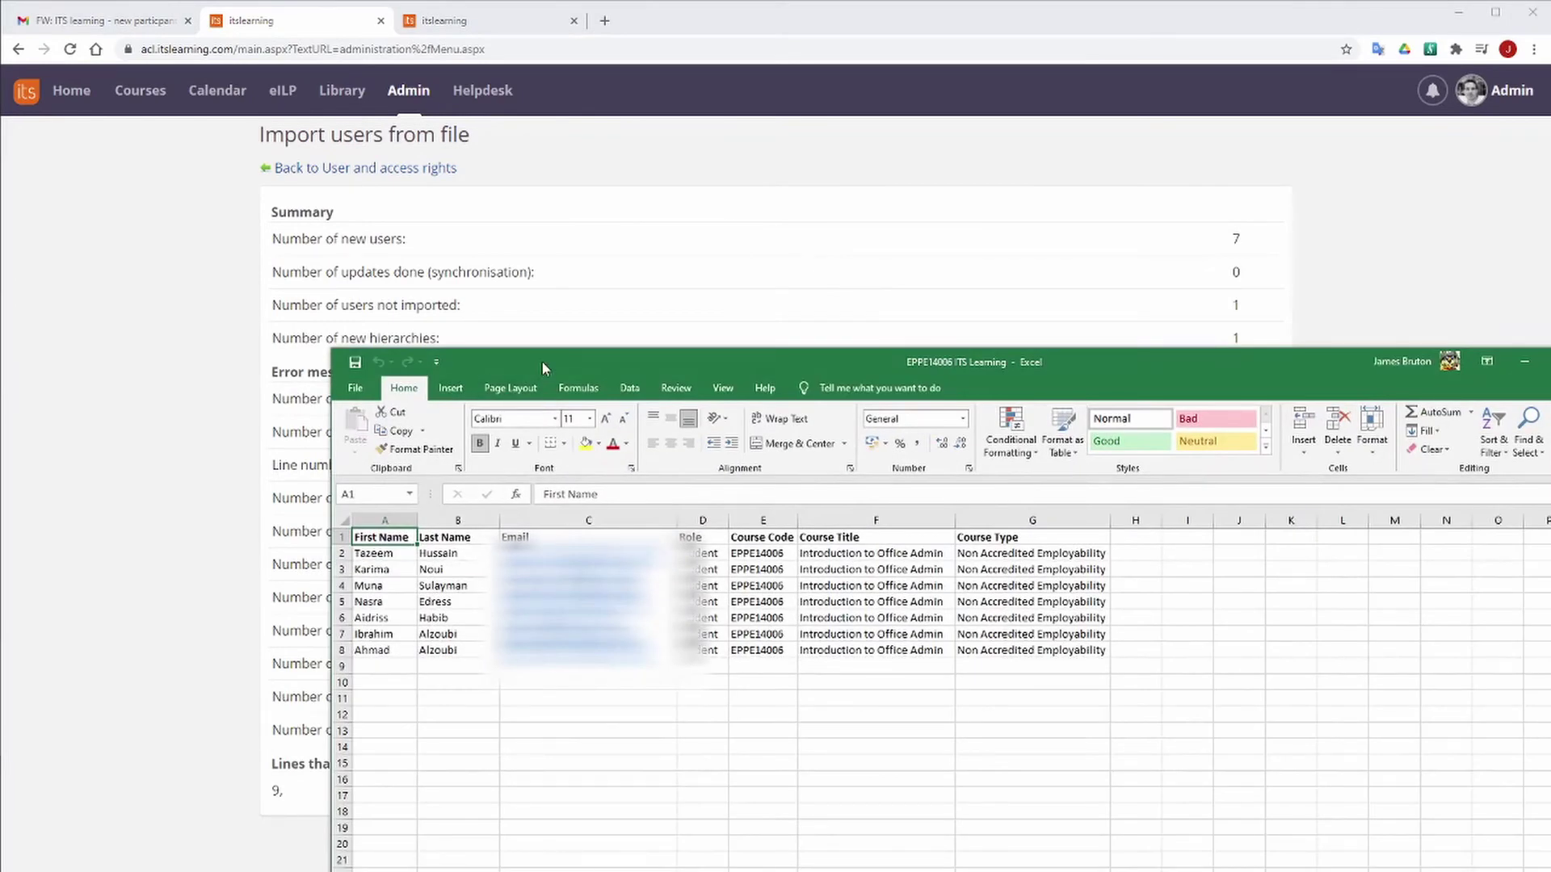
pyautogui.moveTo(542, 367); pyautogui.dragTo(1498, 254)
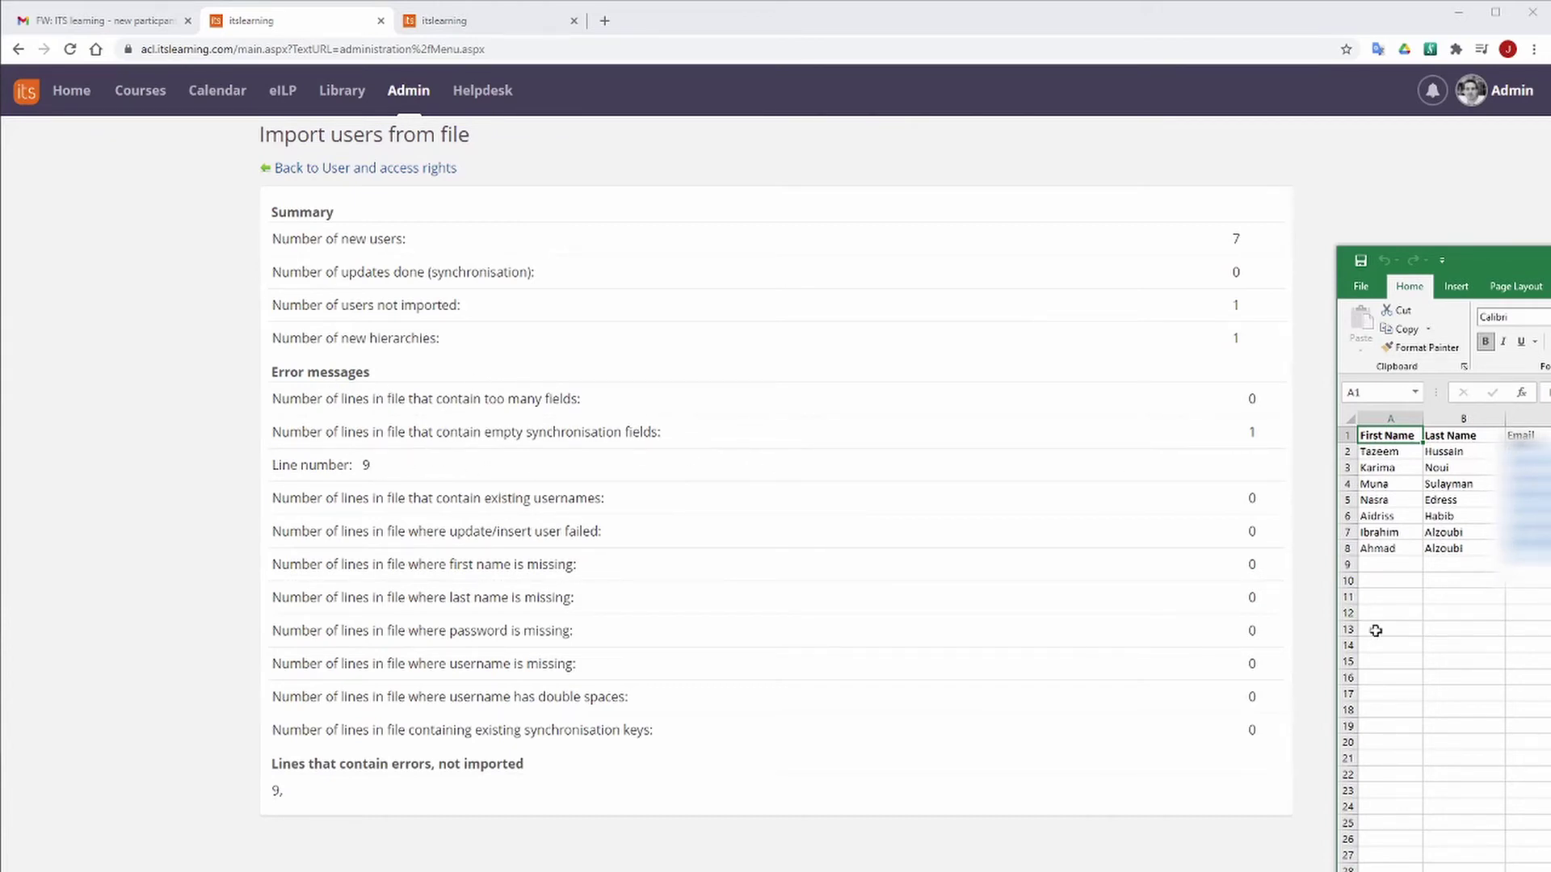
pyautogui.moveTo(1501, 264); pyautogui.dragTo(661, 301)
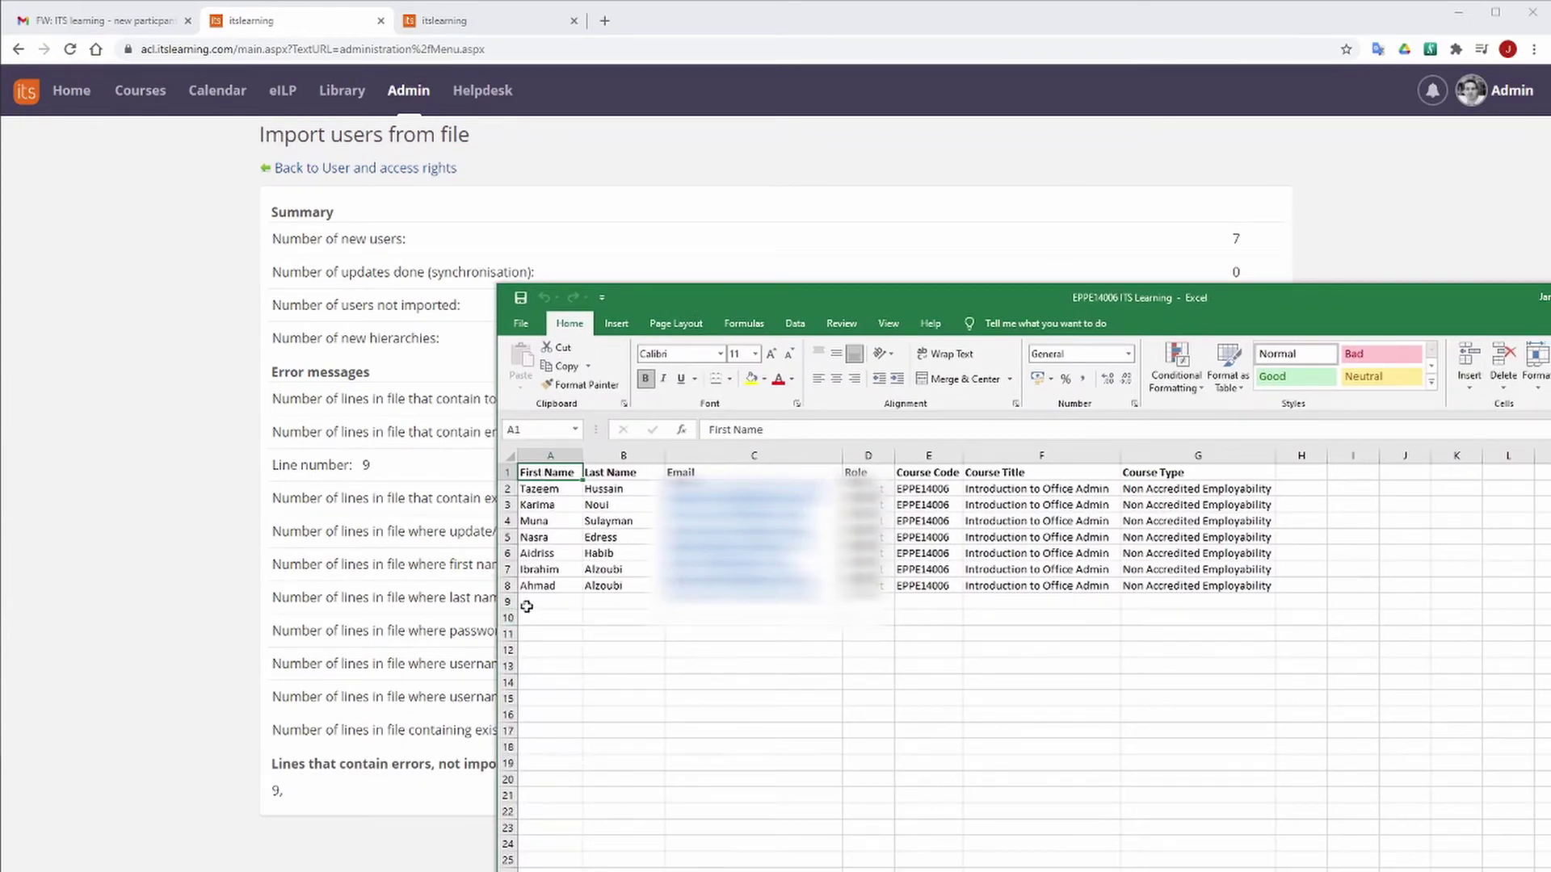
pyautogui.moveTo(525, 600); pyautogui.dragTo(1115, 604)
pyautogui.moveTo(878, 612); pyautogui.dragTo(525, 608)
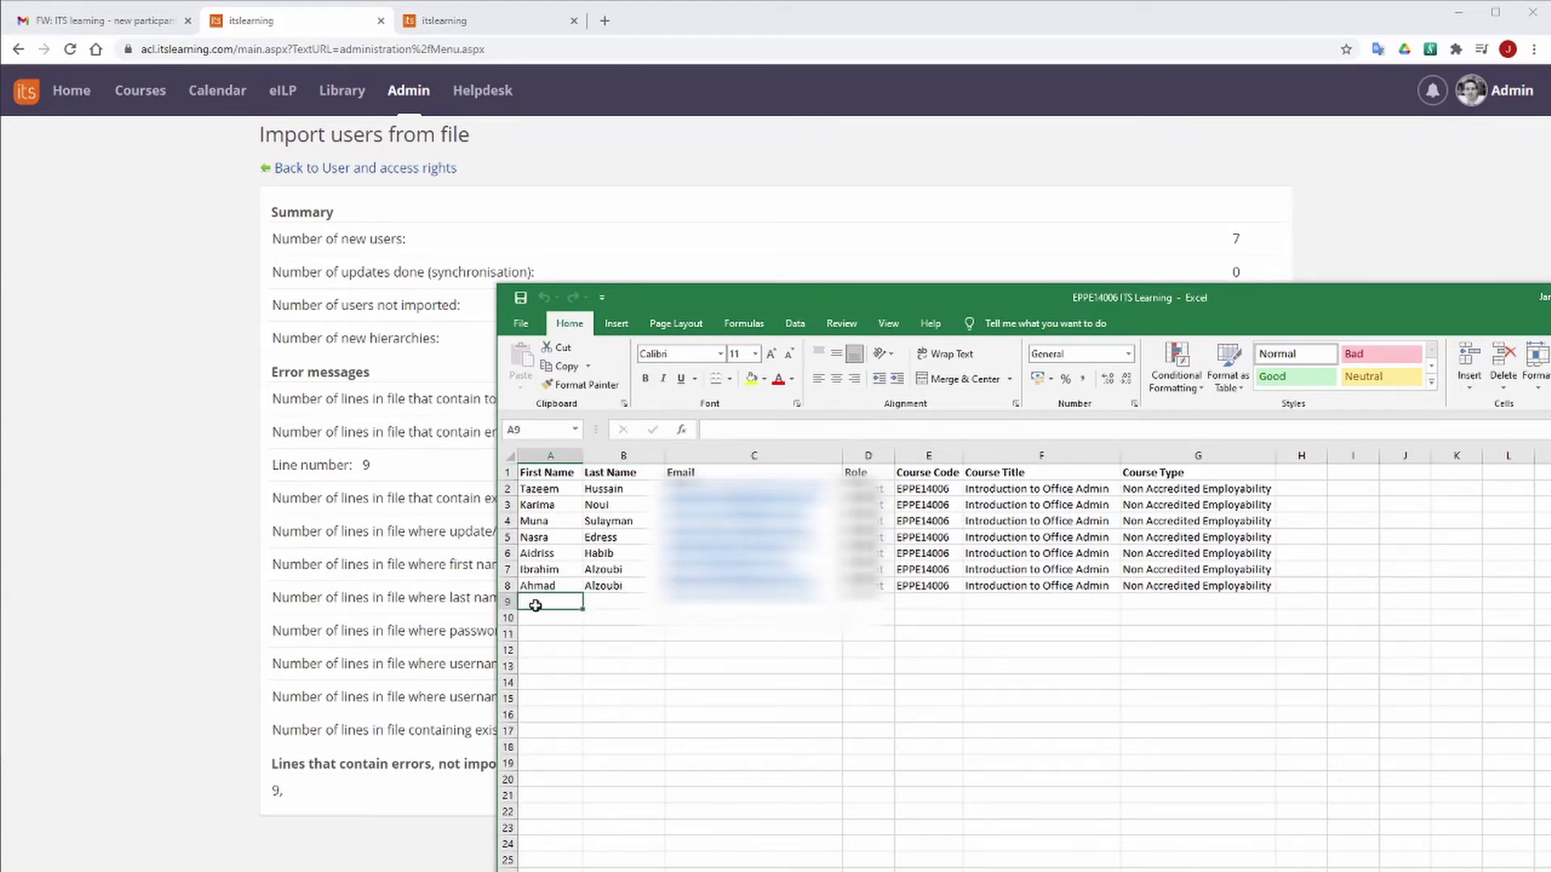
pyautogui.hotkey('alt', 'Tab')
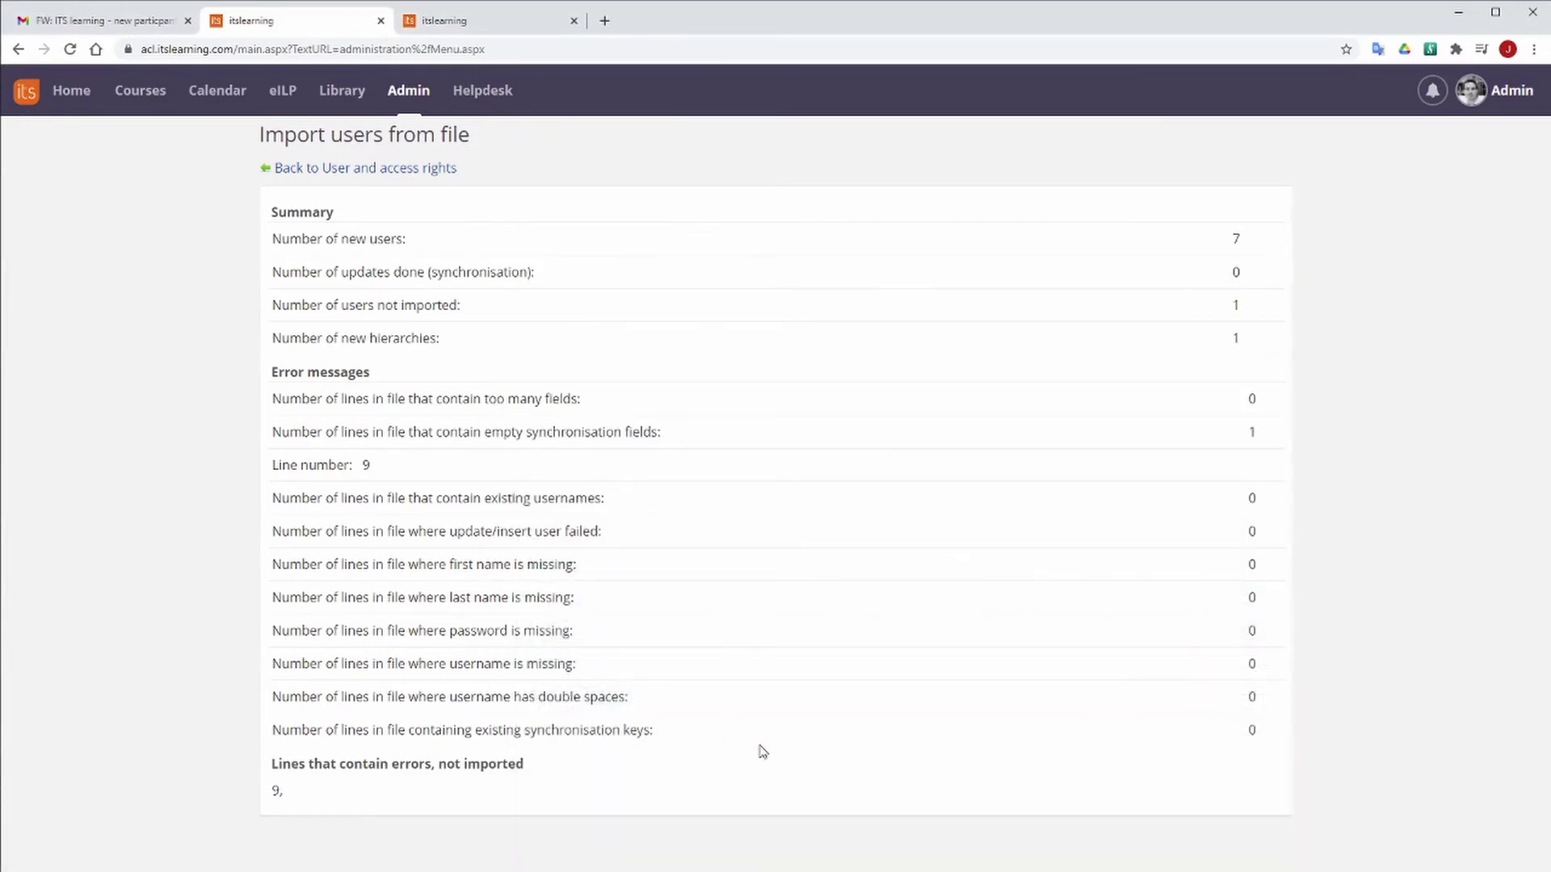
# Return to User and access rights and look over the list of users
pyautogui.click(405, 169)
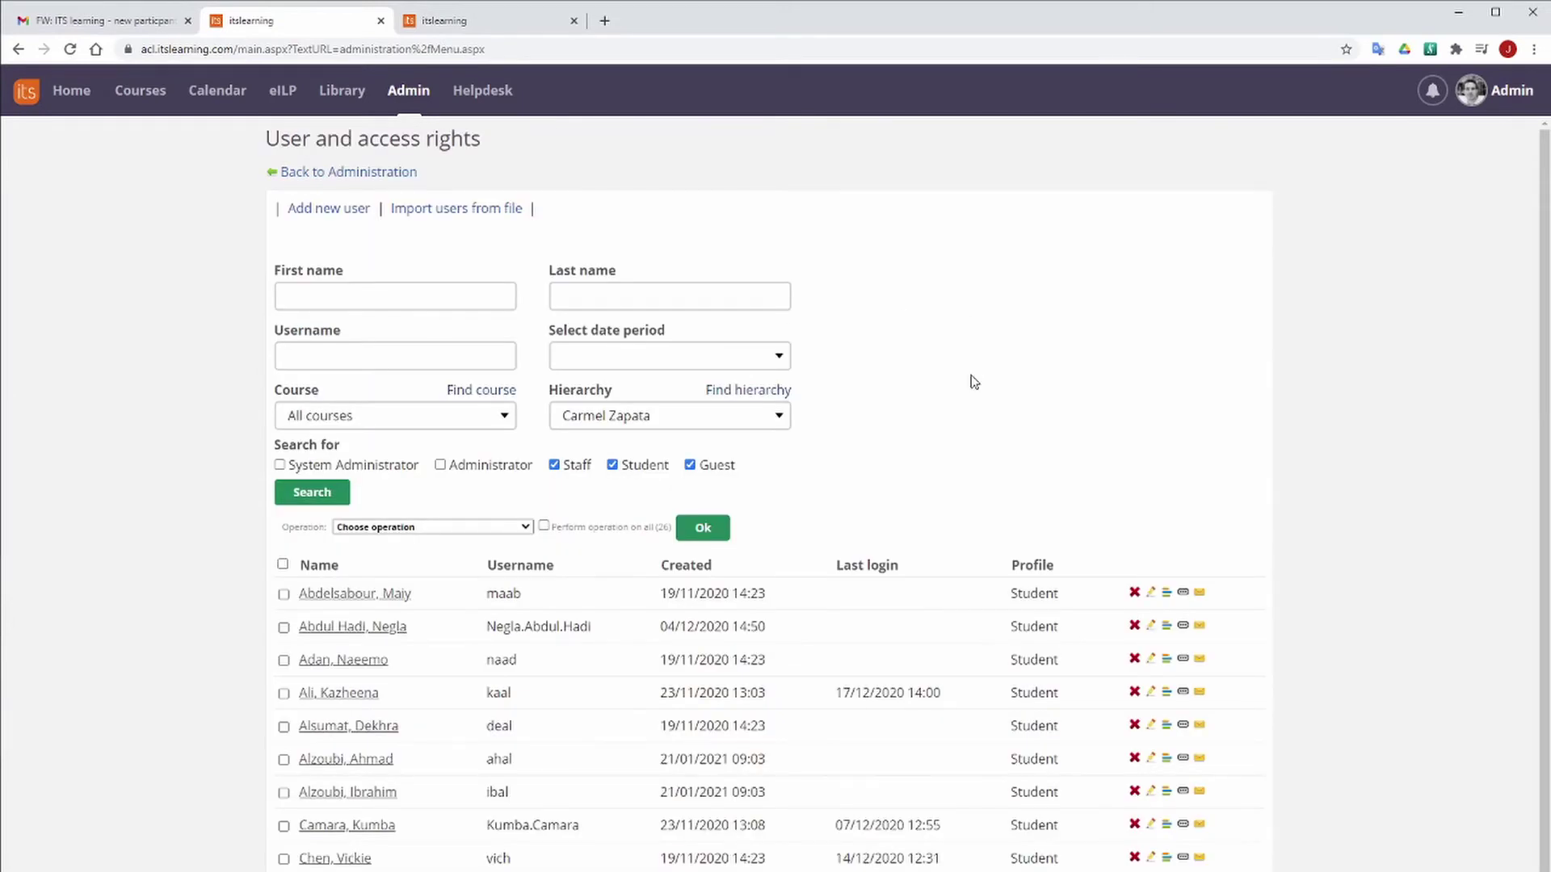
pyautogui.scroll(-1, 975, 382)
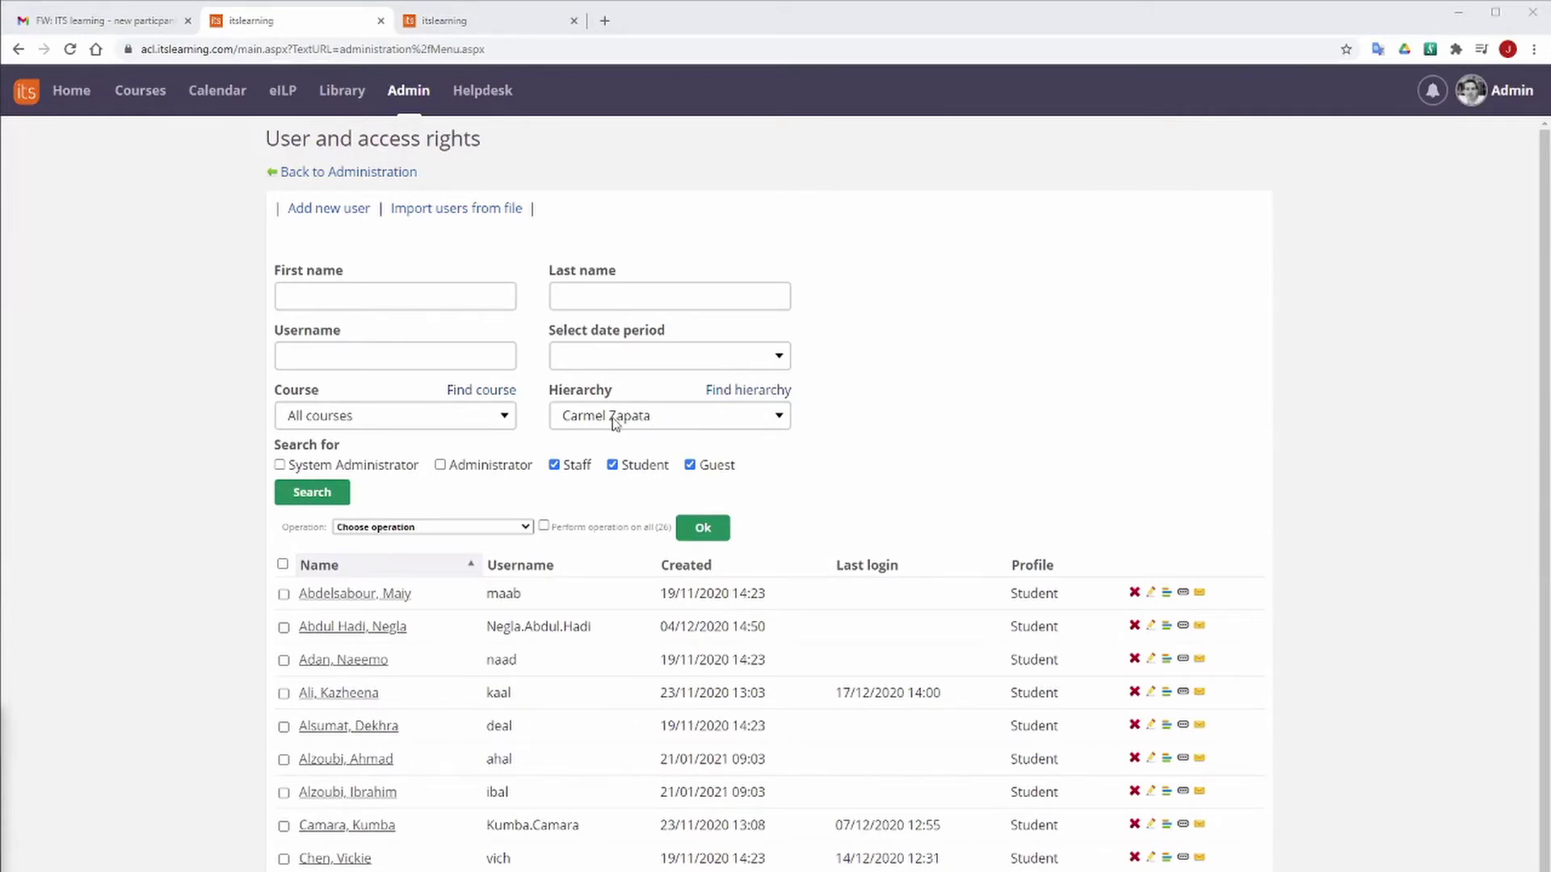
pyautogui.scroll(-1, 769, 783)
pyautogui.scroll(1, 510, 544)
# Search for users in hierarchy EPPE14006, found under Bristol ACL, 2020, Non Accredited Employability and the tutor's hierarchy
pyautogui.click(745, 391)
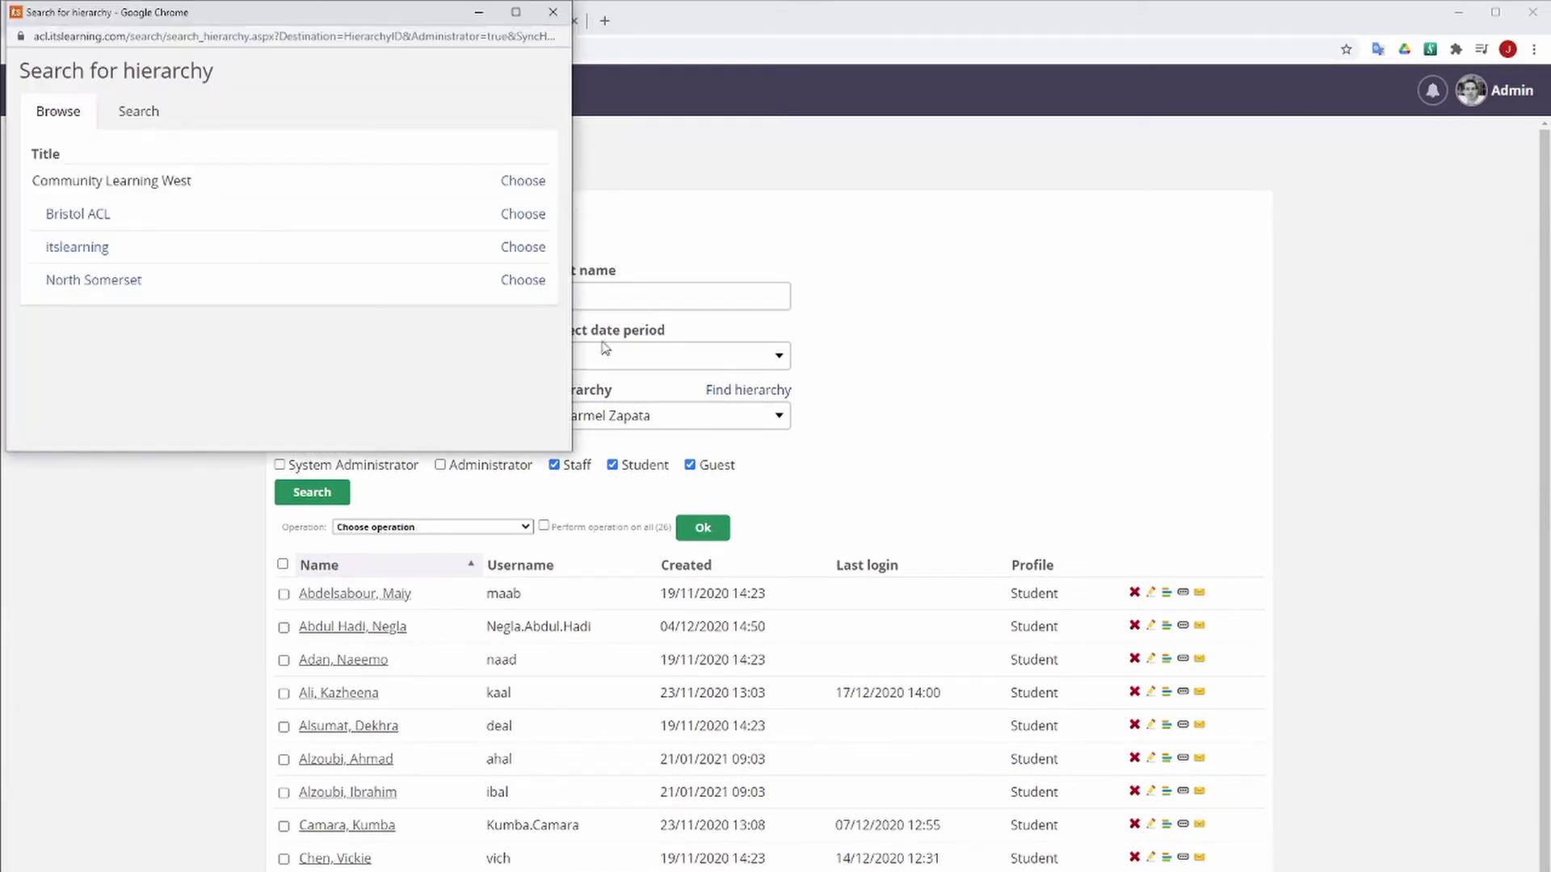
pyautogui.click(72, 216)
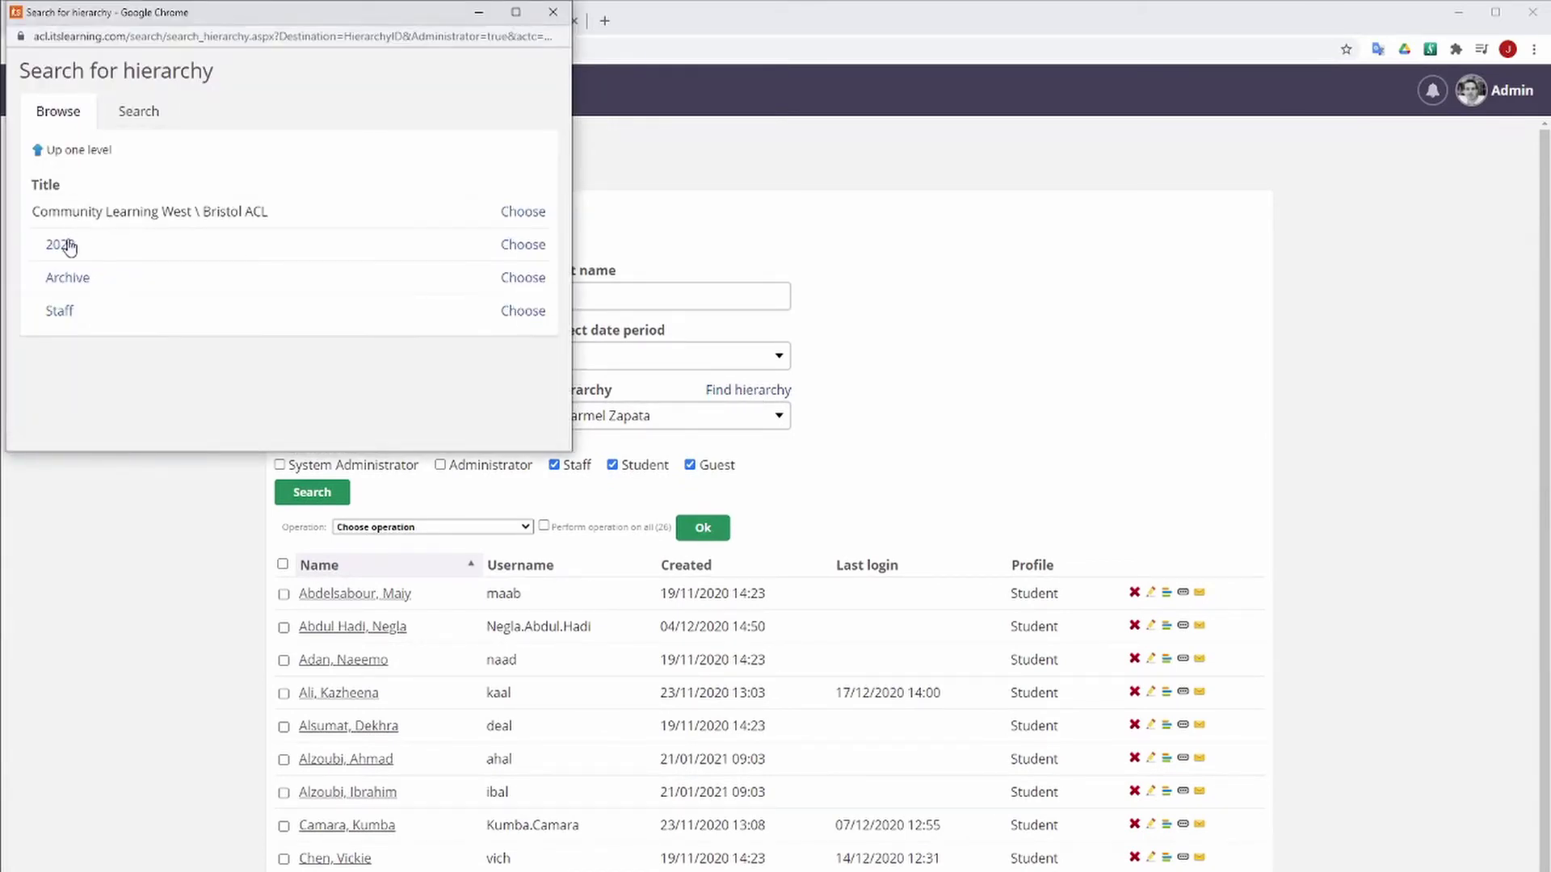
pyautogui.click(64, 245)
pyautogui.scroll(-3, 159, 353)
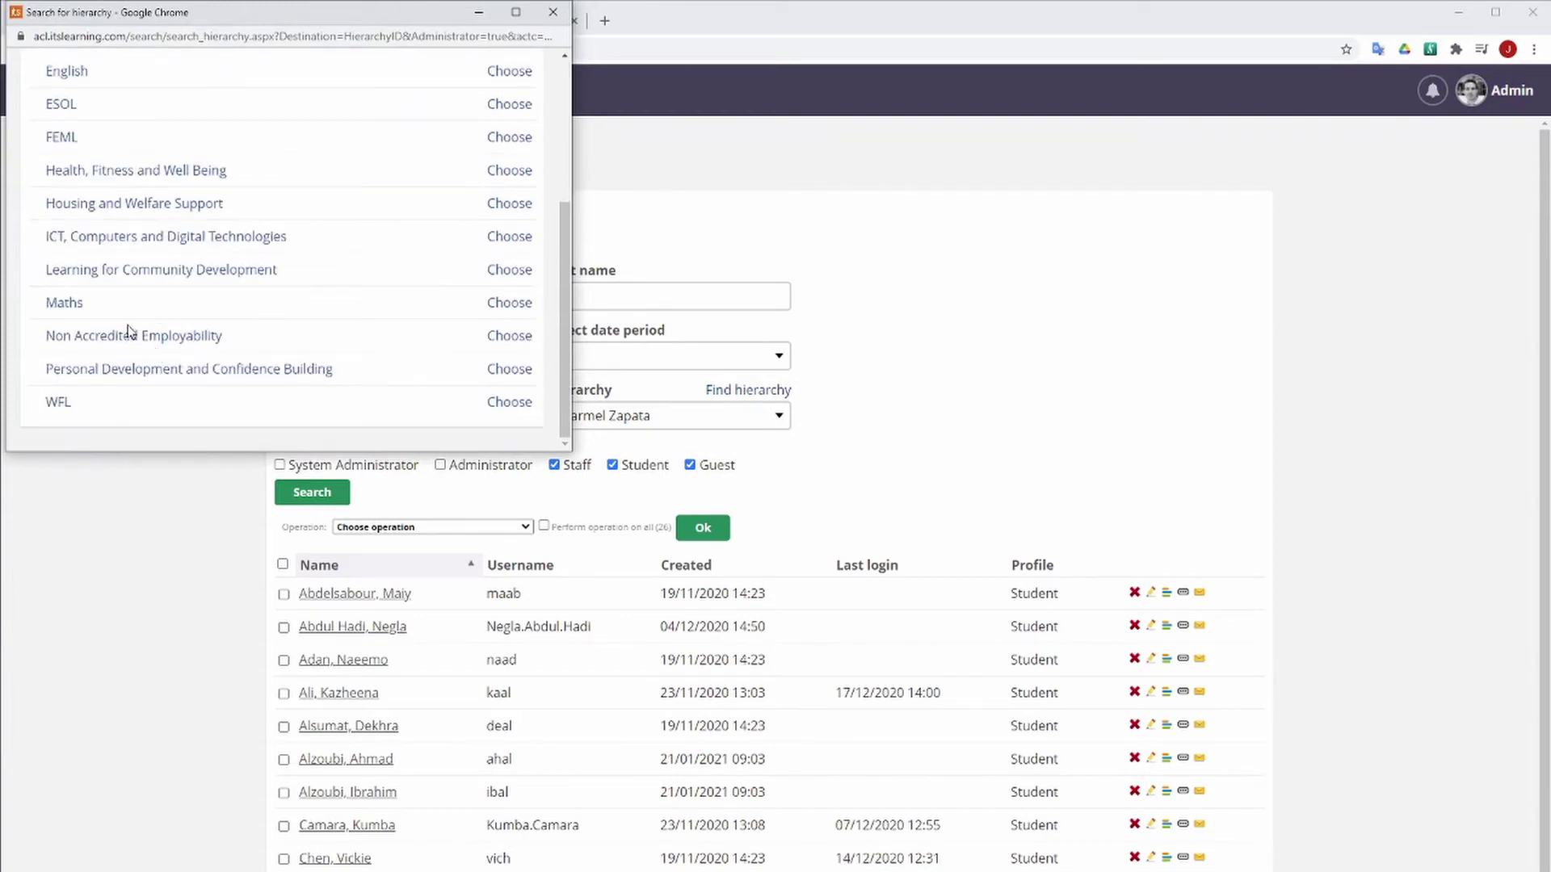
pyautogui.click(129, 336)
pyautogui.click(106, 275)
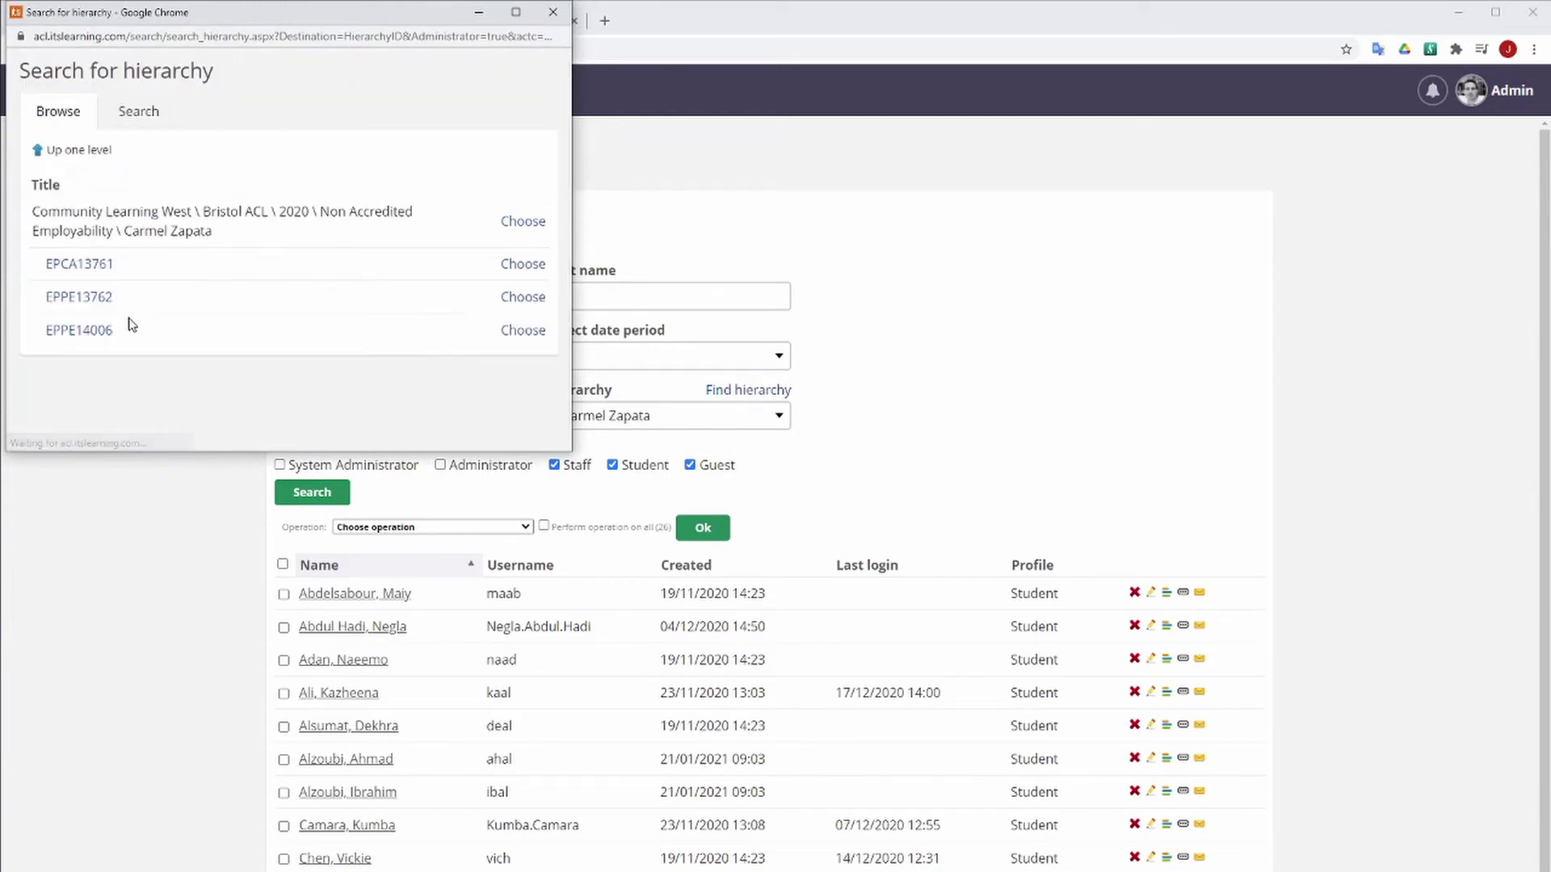
pyautogui.click(525, 330)
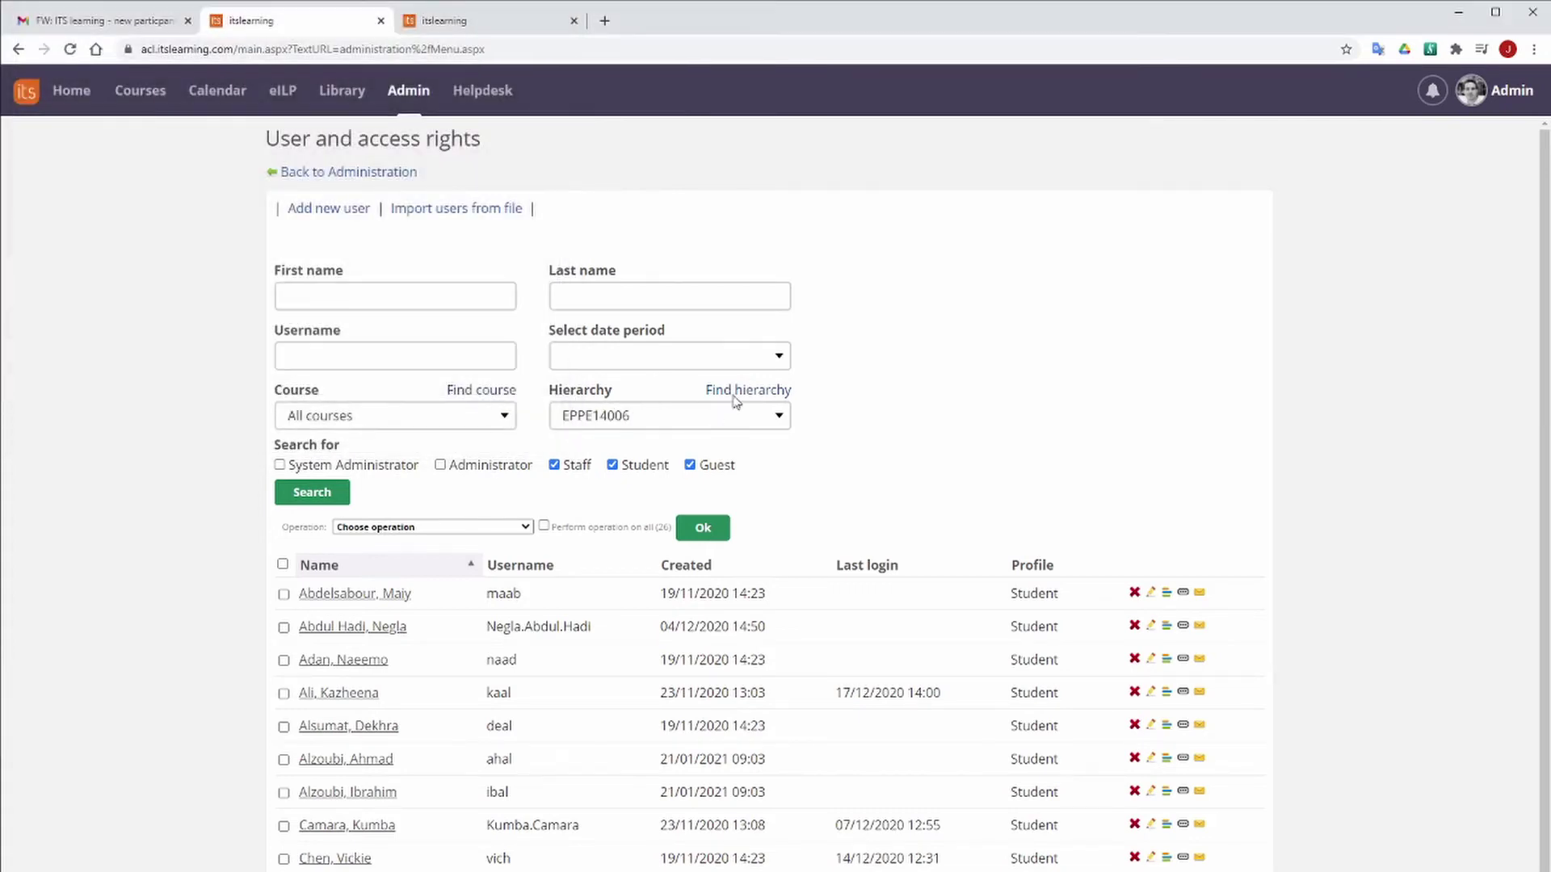
pyautogui.click(307, 496)
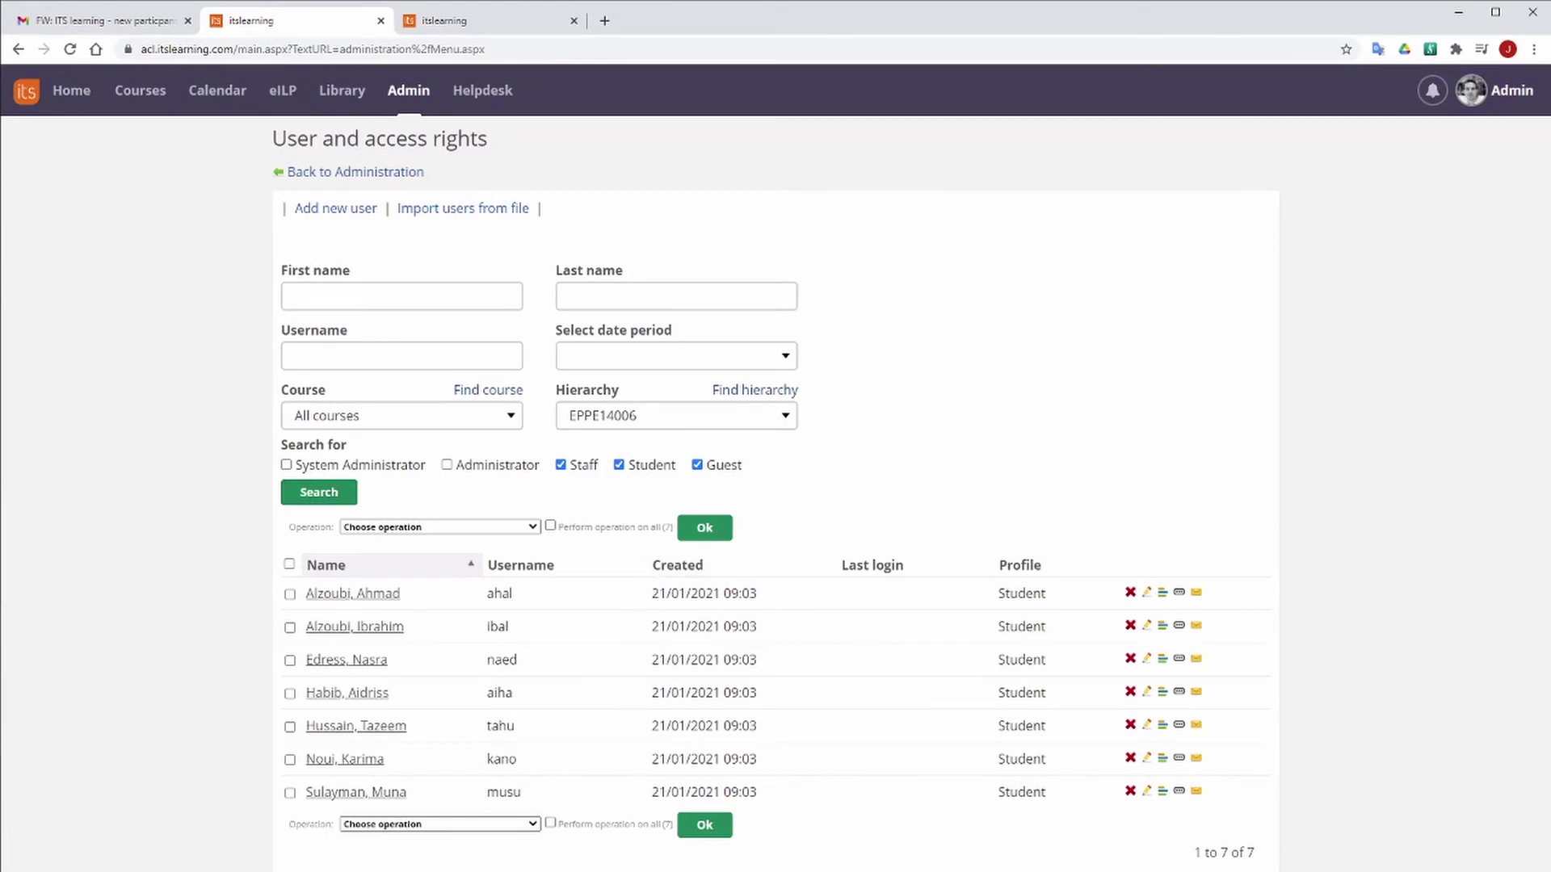
# Check the listed EPPE14006 users against the Excel workbook, then email new login details to all of them
pyautogui.moveTo(1547, 206); pyautogui.dragTo(1008, 497)
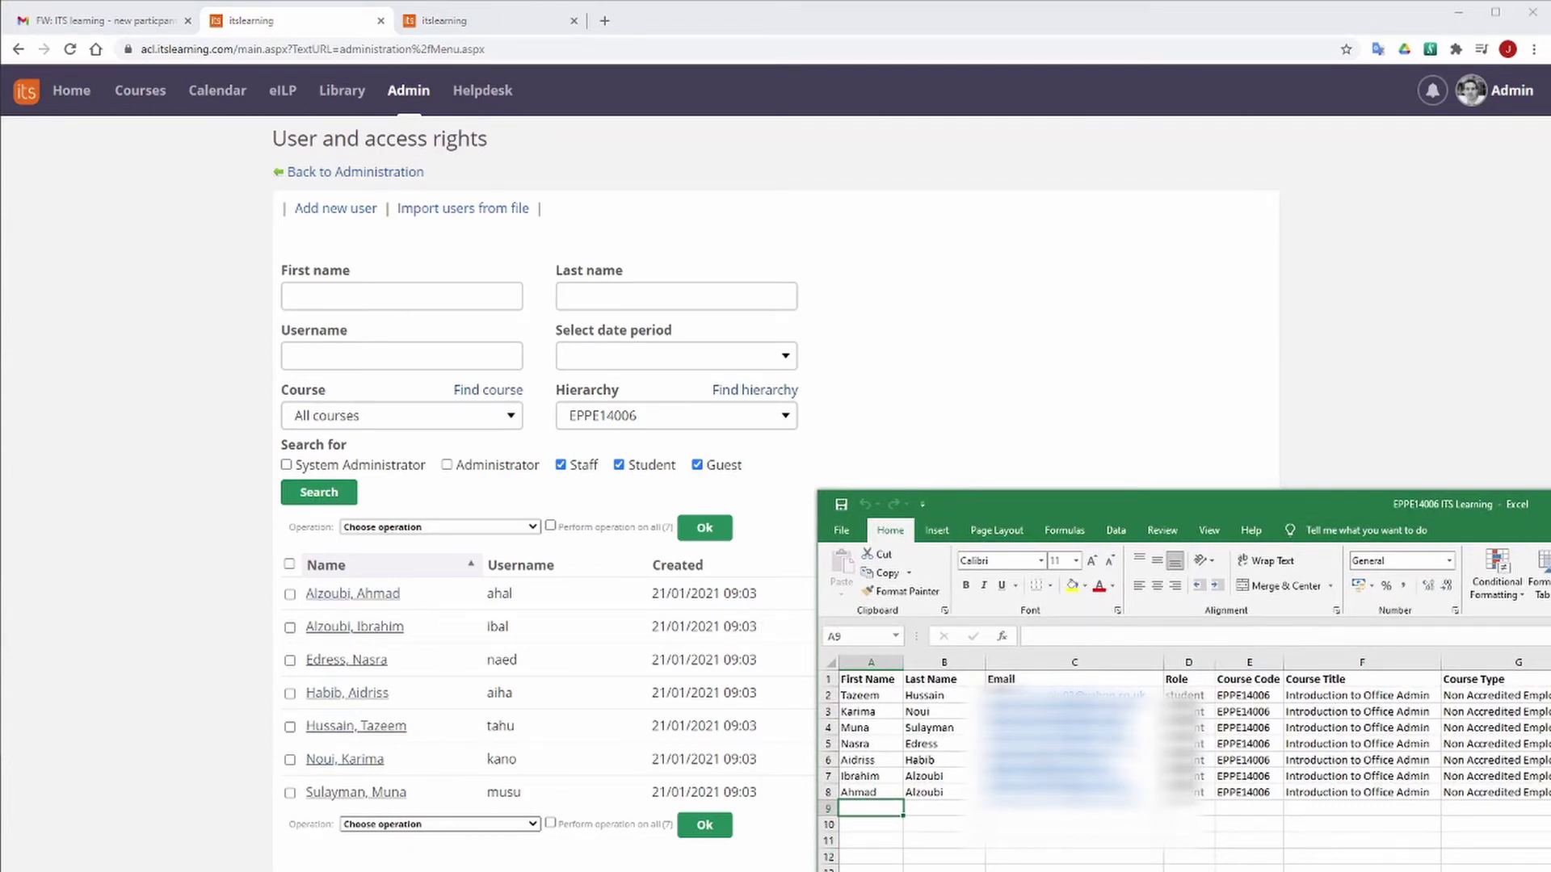
pyautogui.hotkey('alt', 'Tab')
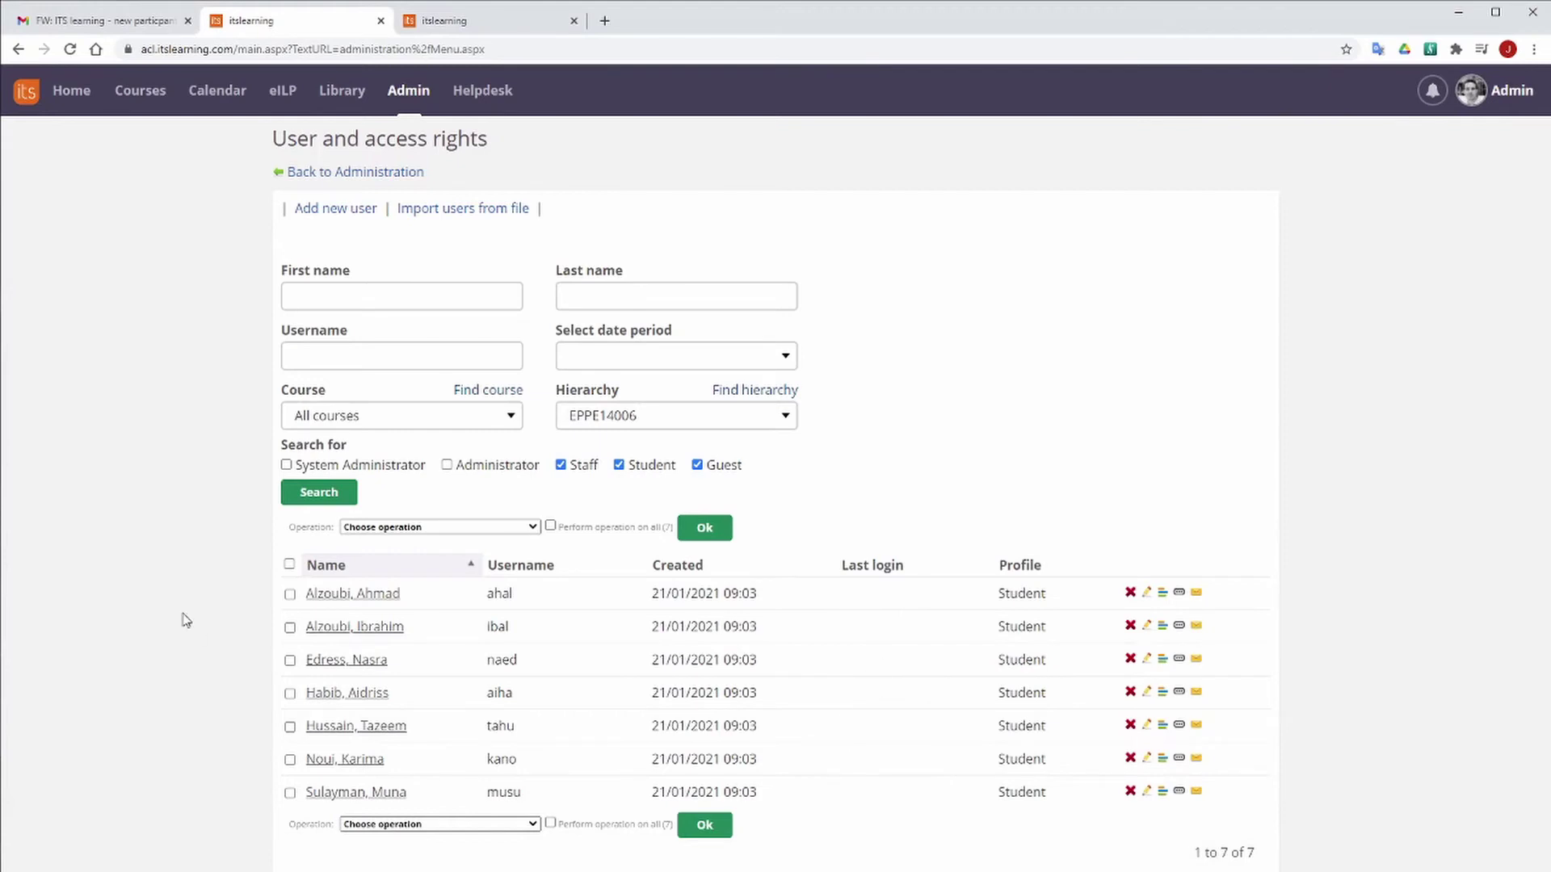
pyautogui.click(289, 565)
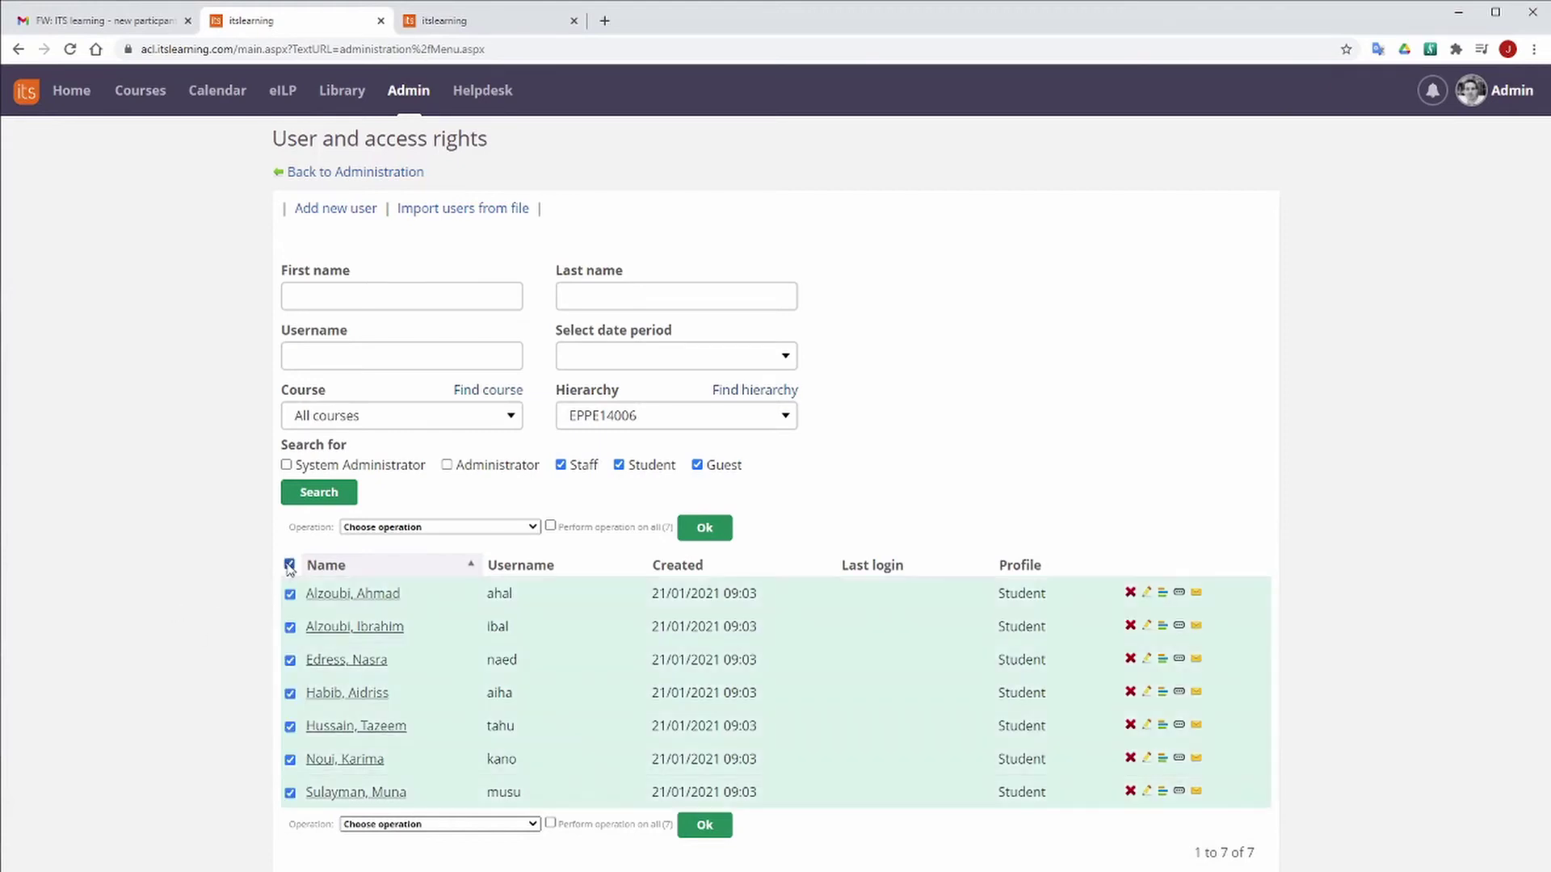
pyautogui.click(501, 824)
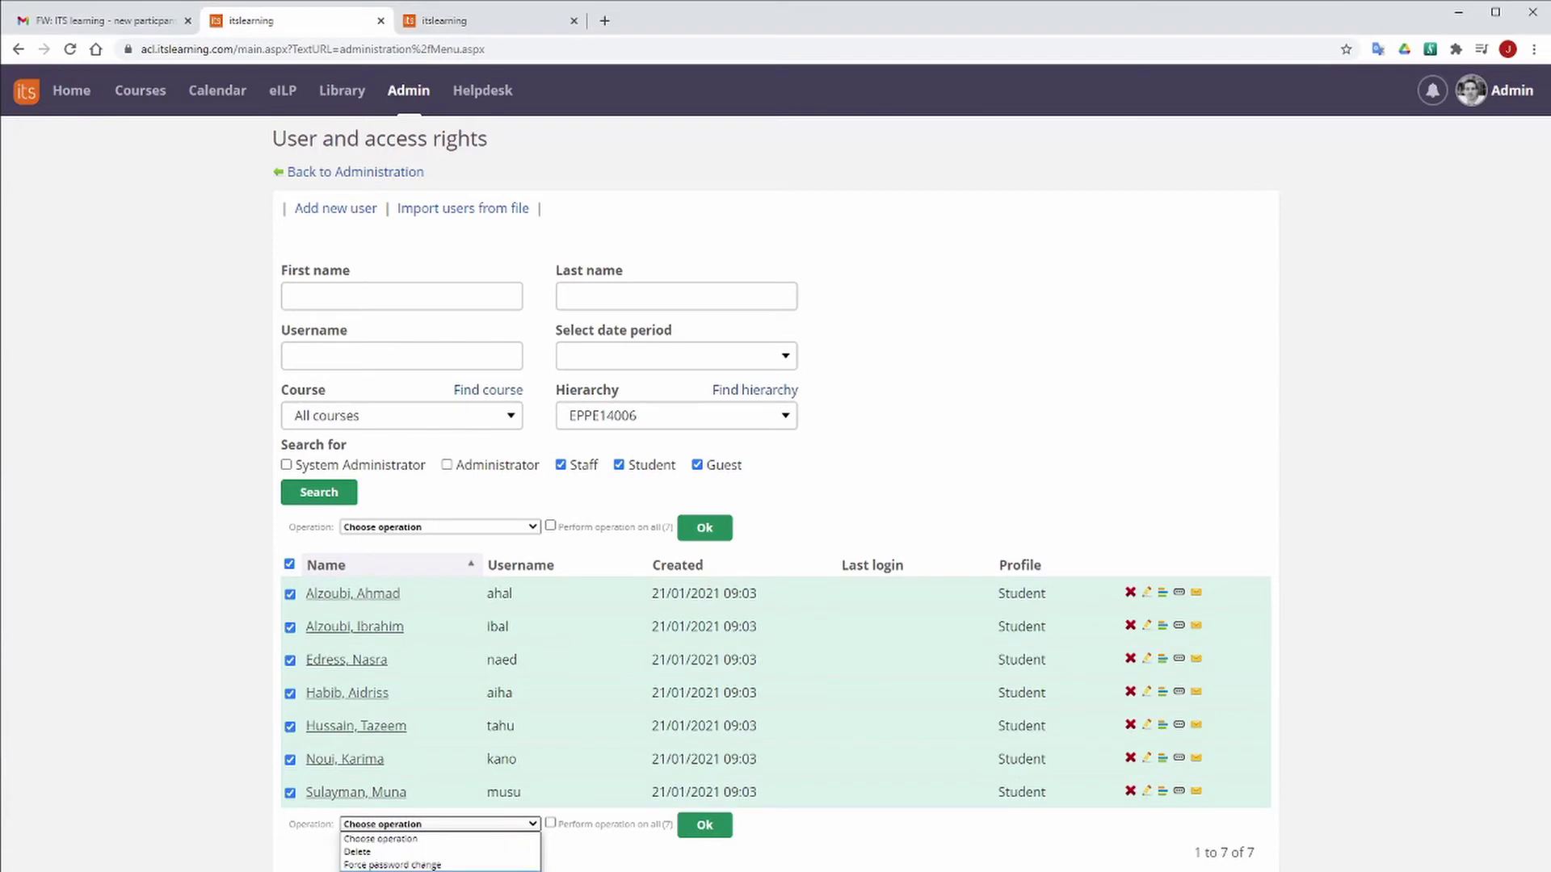
pyautogui.click(404, 871)
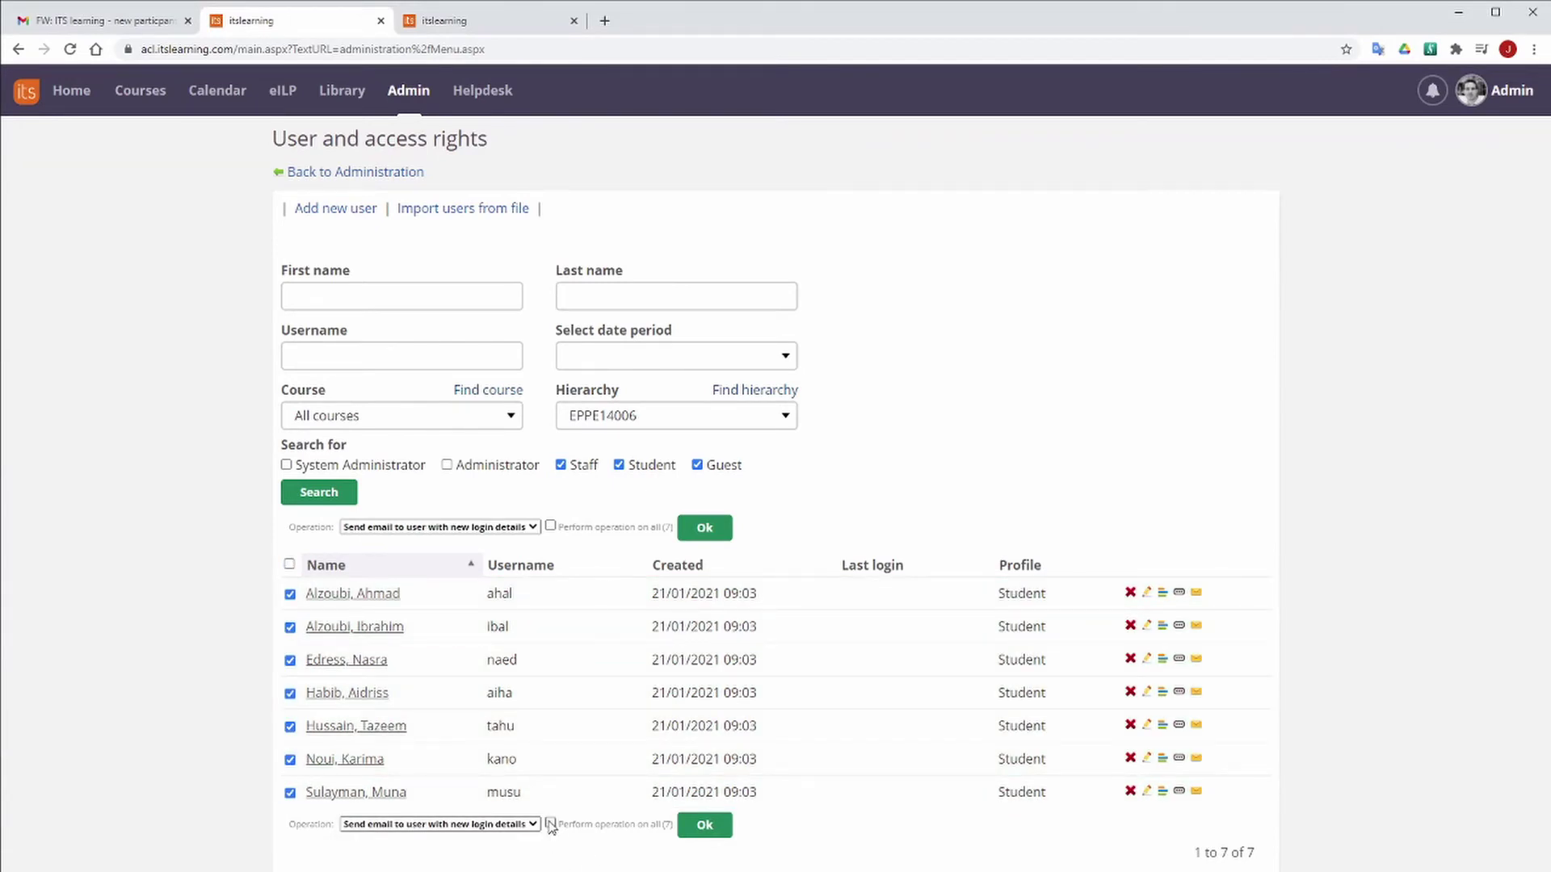
pyautogui.click(550, 824)
pyautogui.click(705, 825)
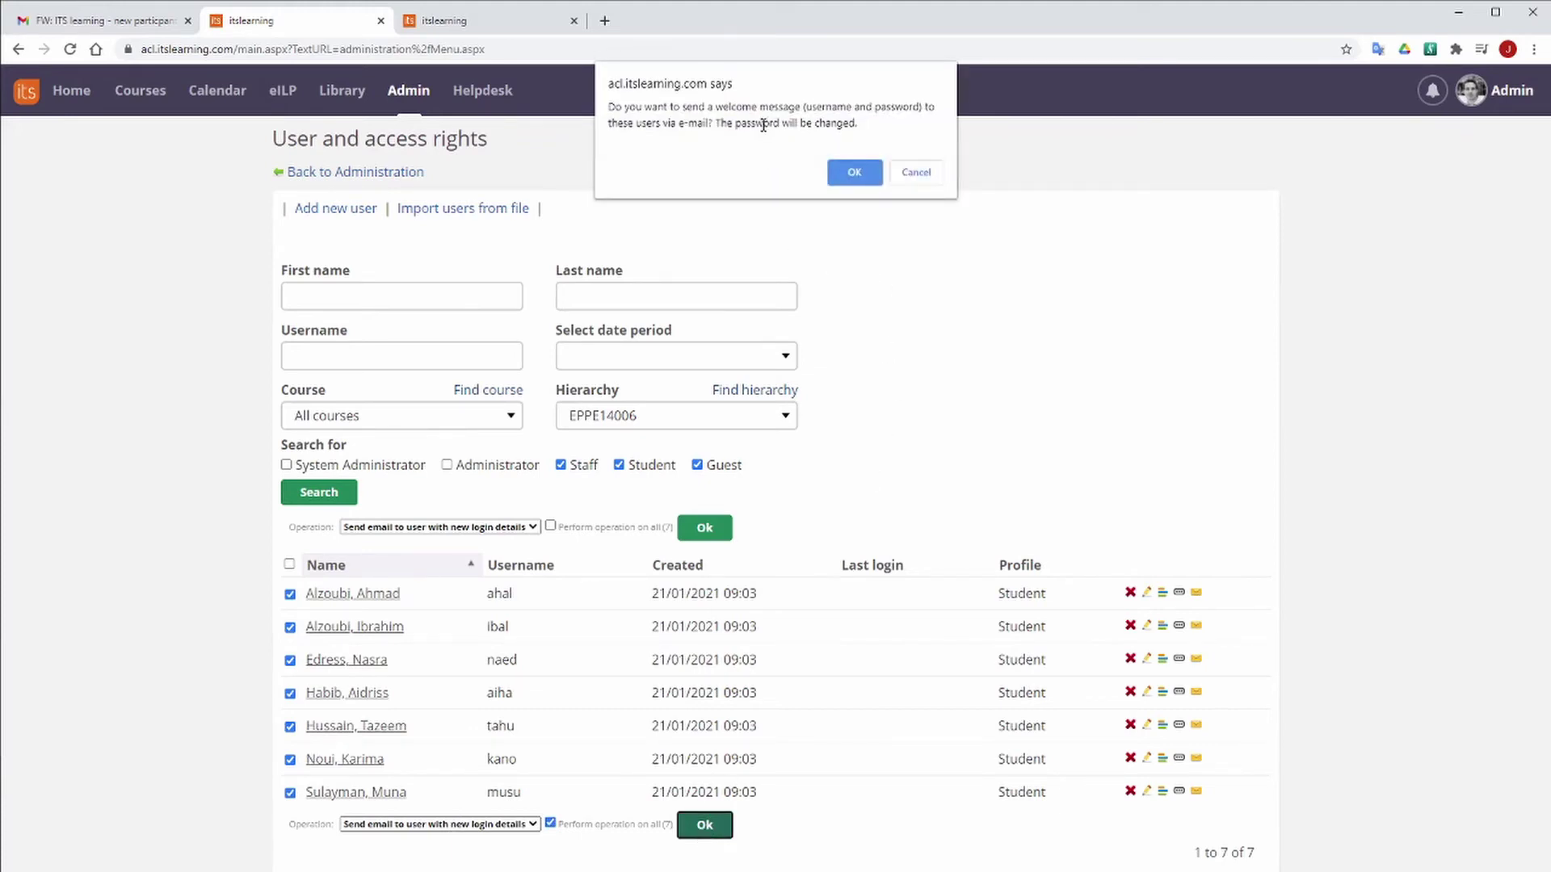
pyautogui.click(853, 173)
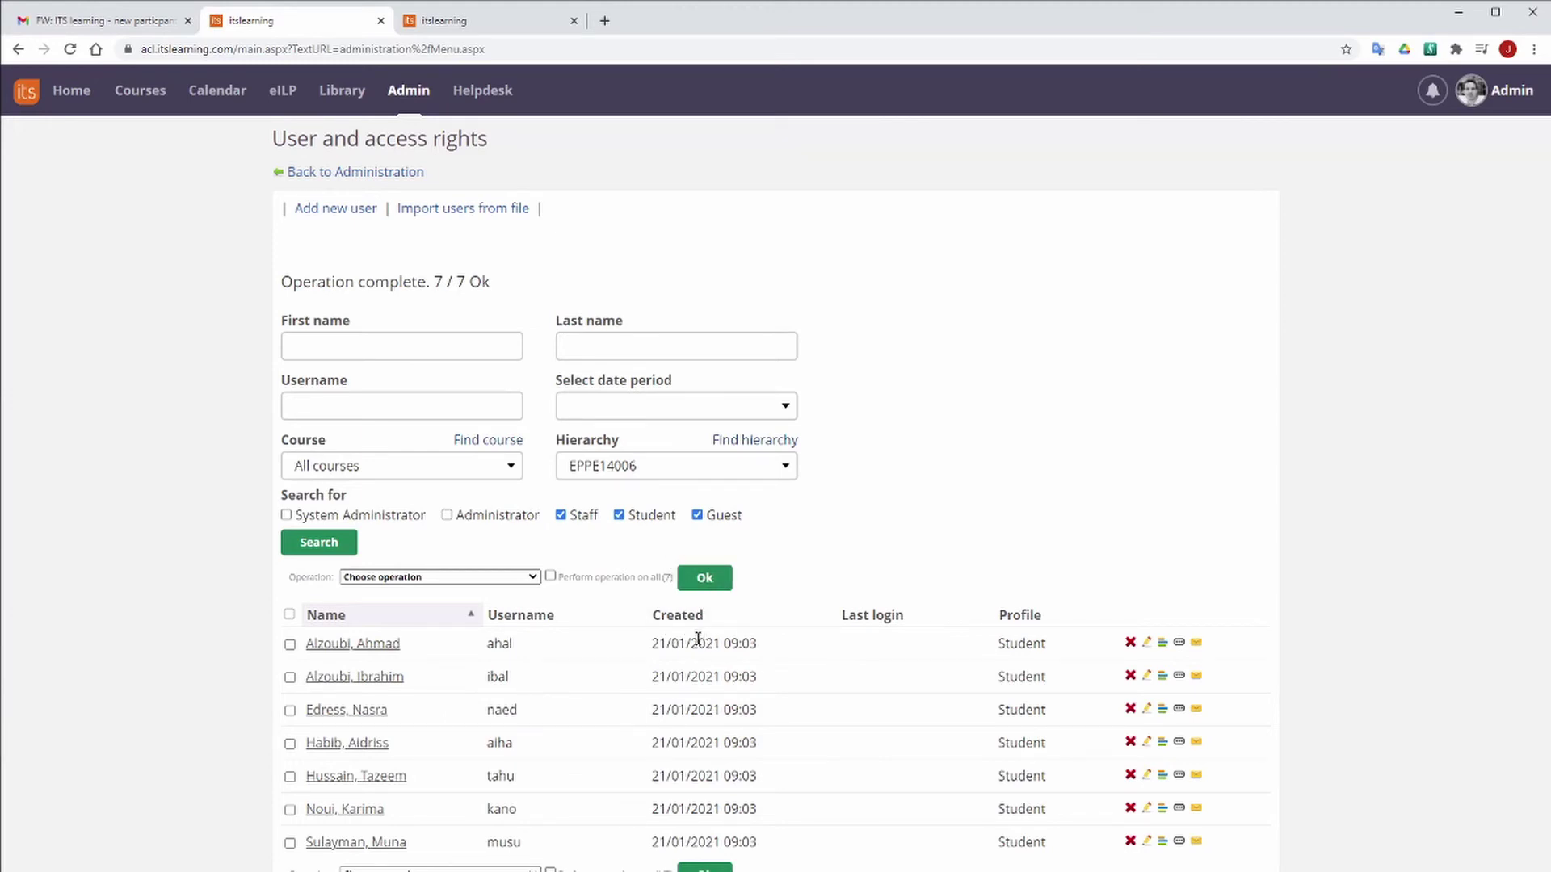
# Open the participants of test course and examine its hierarchy synchronisation and the hierarchy finder without adding anything
pyautogui.click(150, 92)
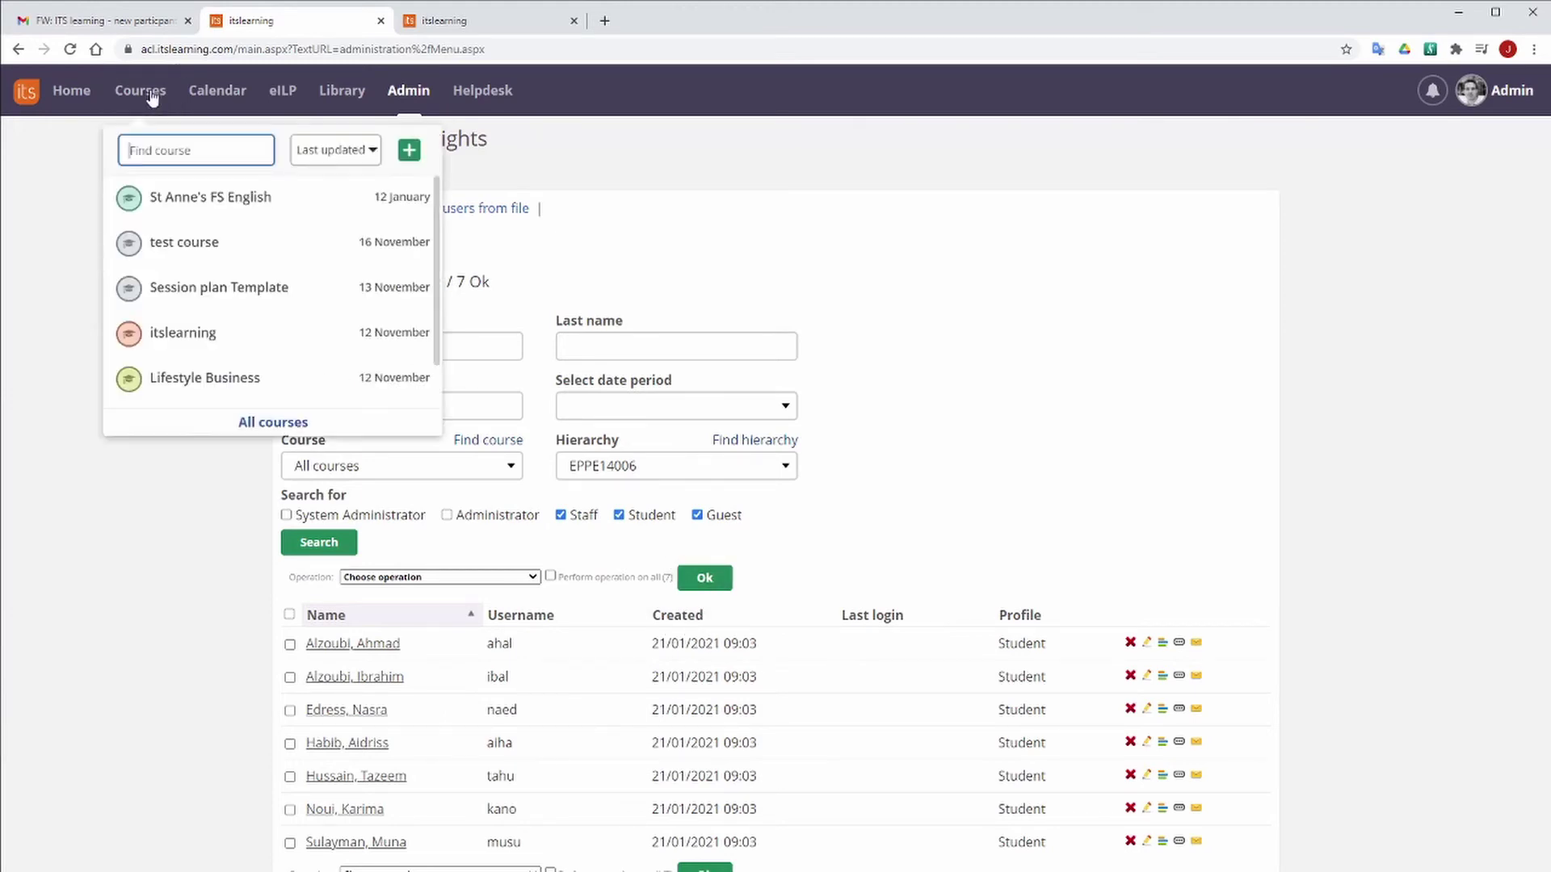
pyautogui.click(192, 246)
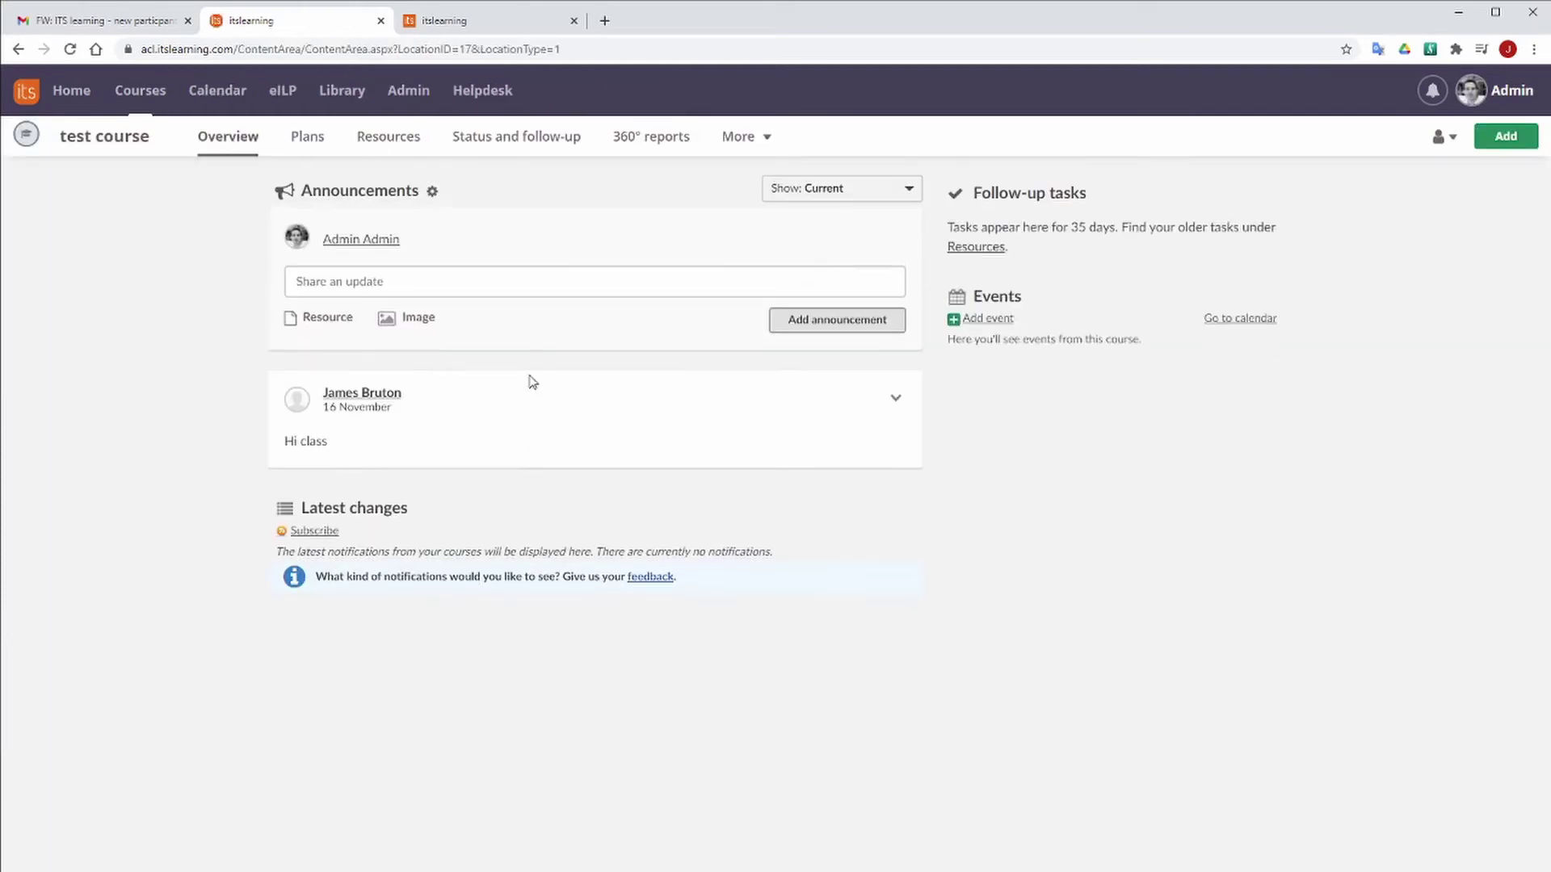
pyautogui.click(745, 138)
pyautogui.click(752, 175)
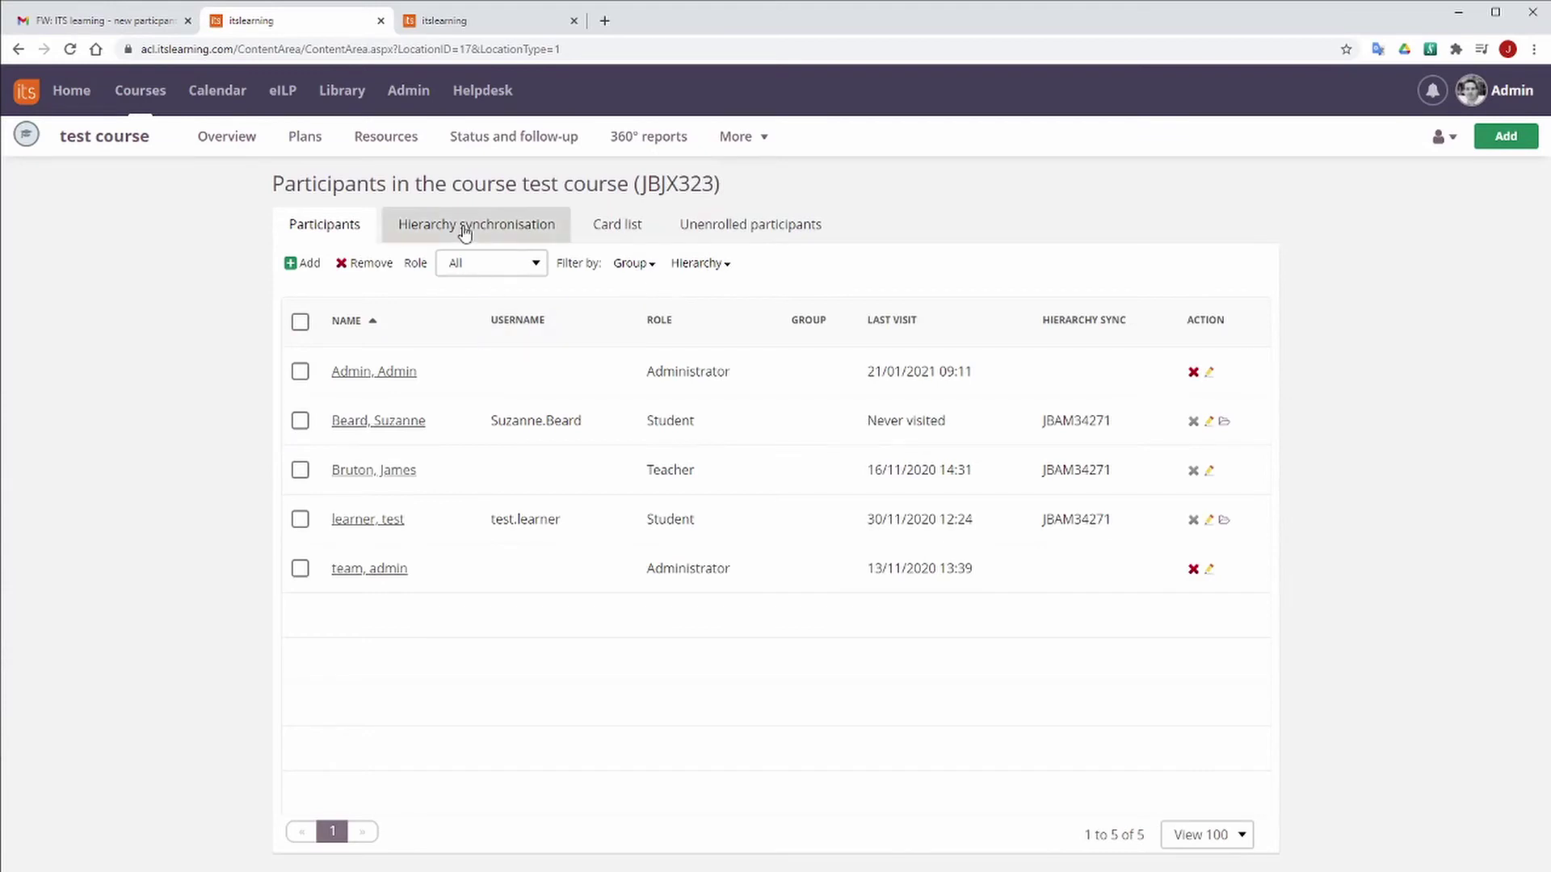
pyautogui.click(440, 230)
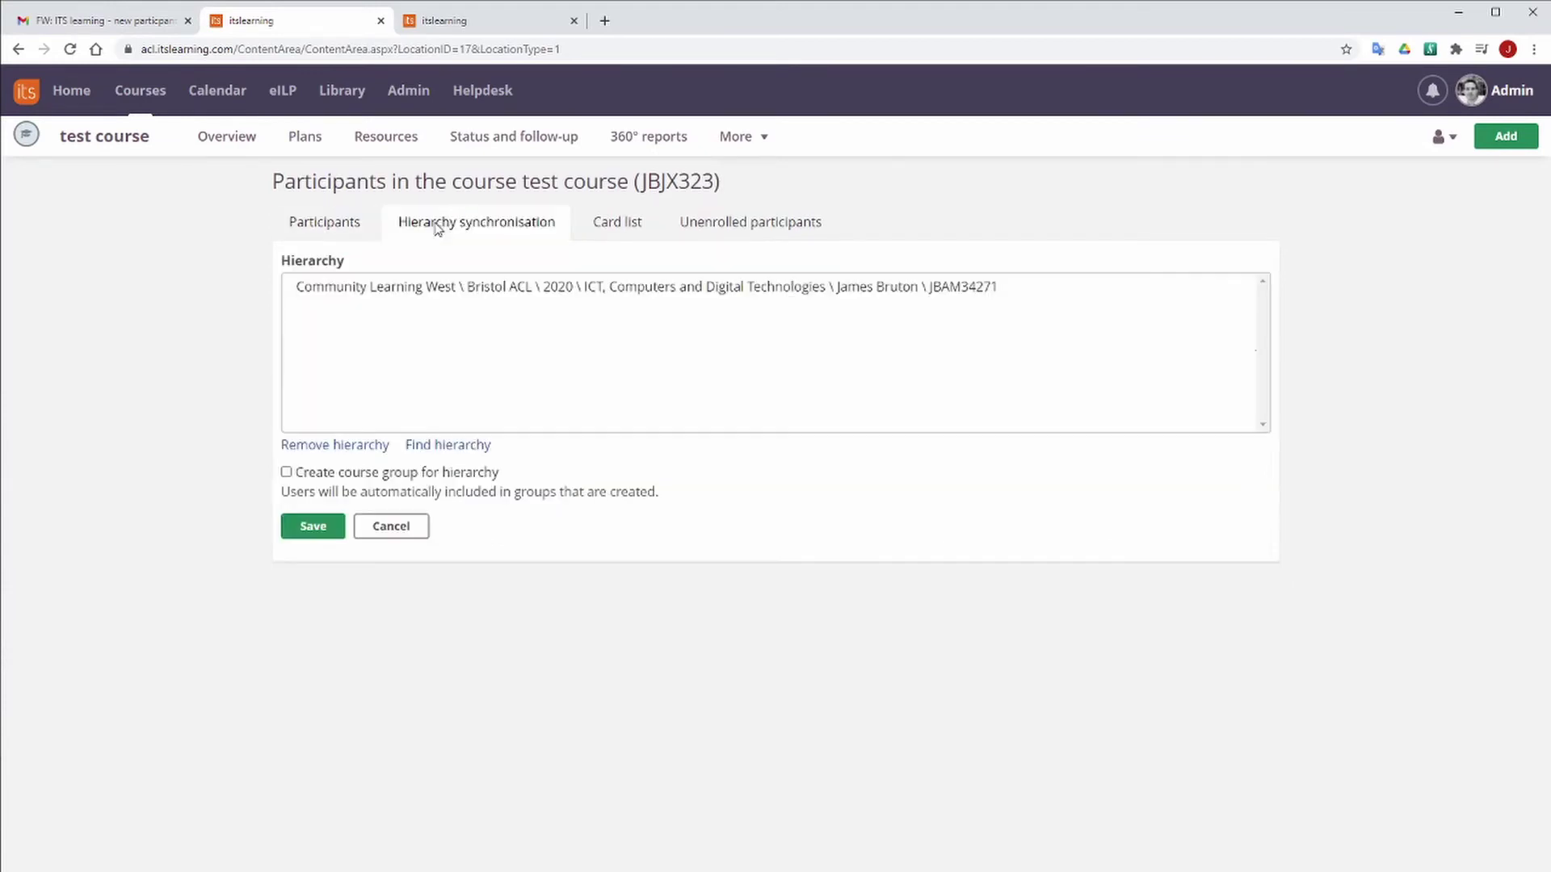
pyautogui.click(450, 444)
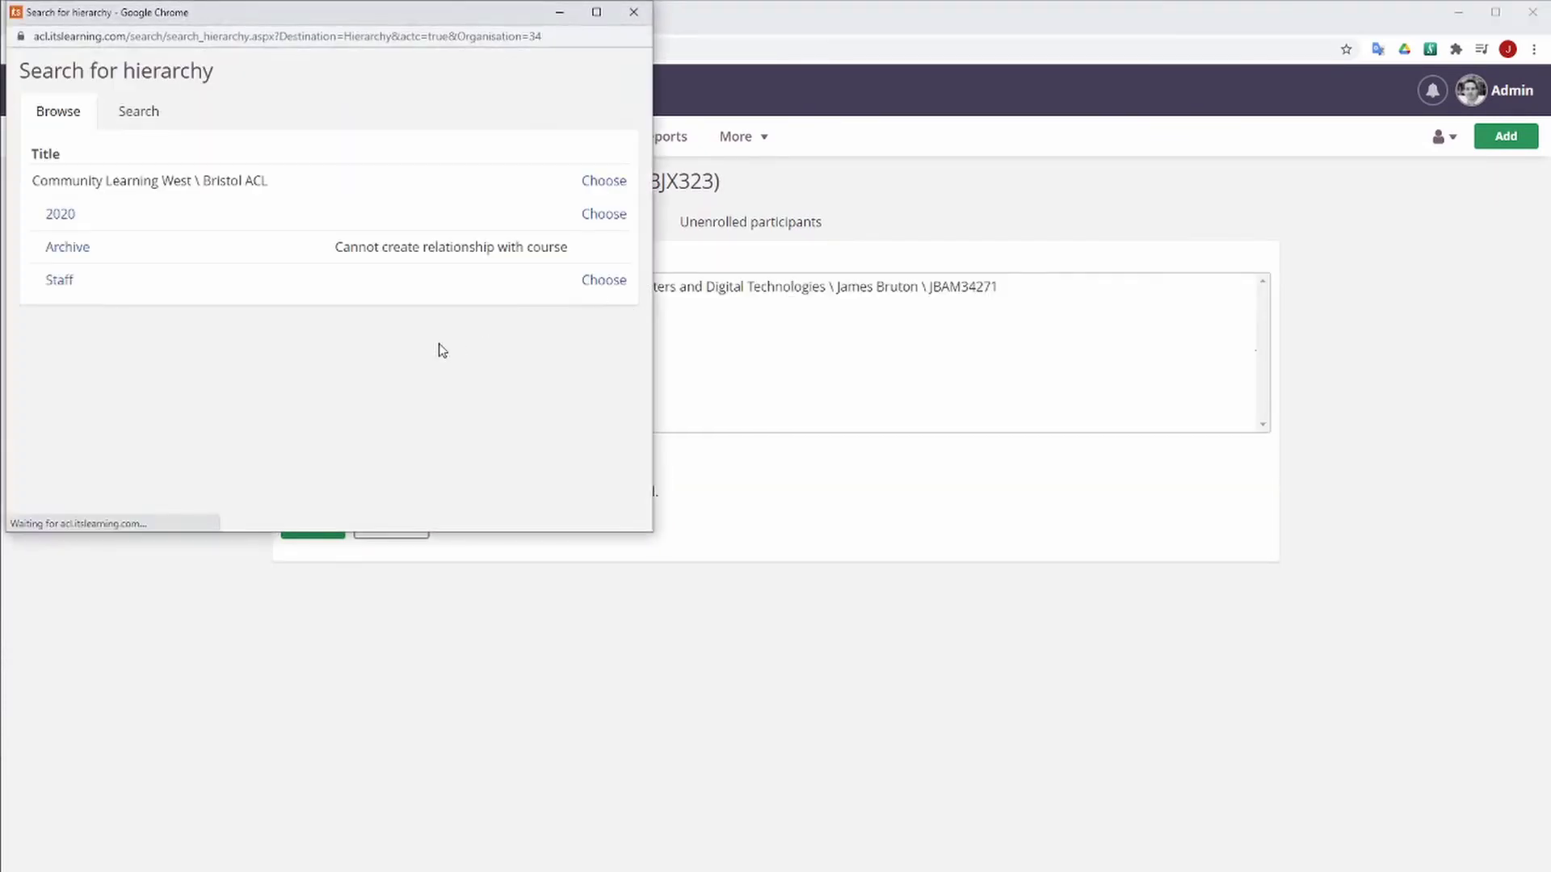
pyautogui.click(66, 214)
pyautogui.click(633, 12)
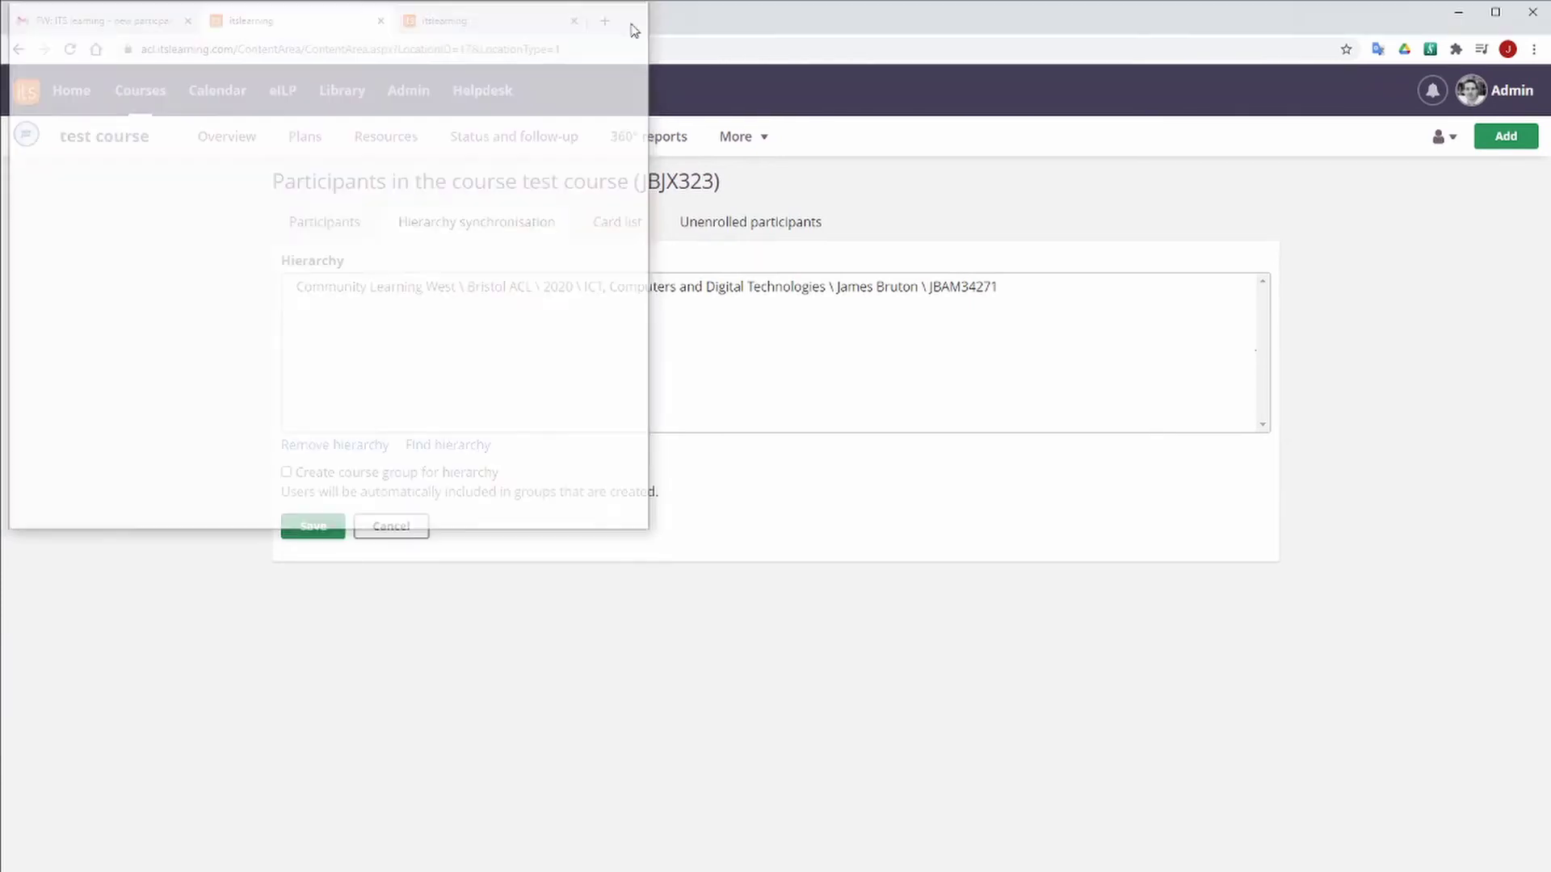
# Open Supervisors in Administration and search the eILP Admins by the tutor's first name
pyautogui.click(363, 243)
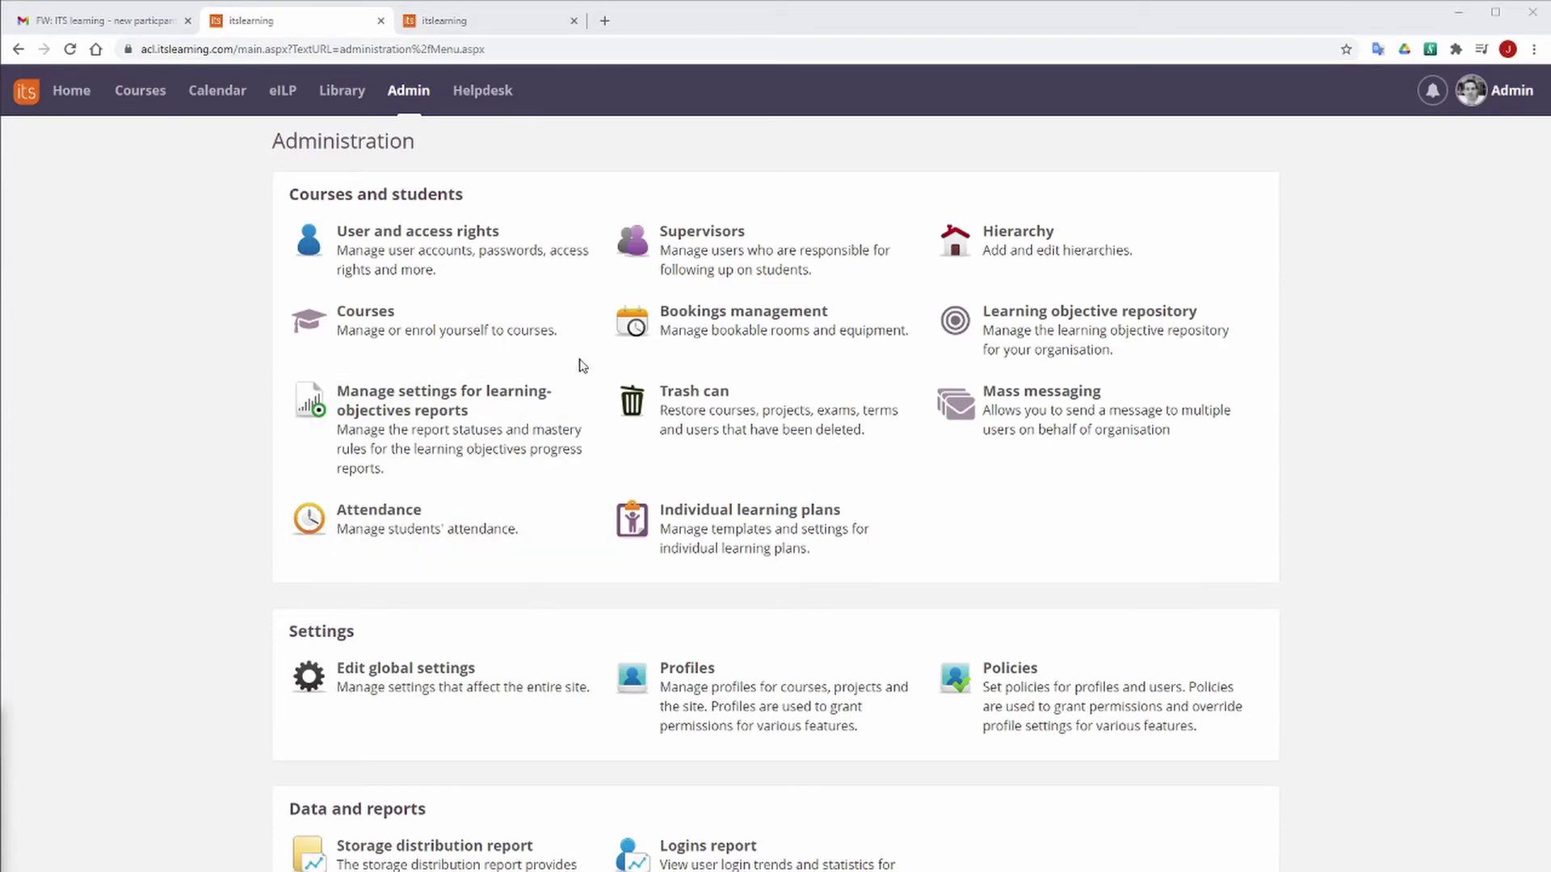
pyautogui.click(721, 253)
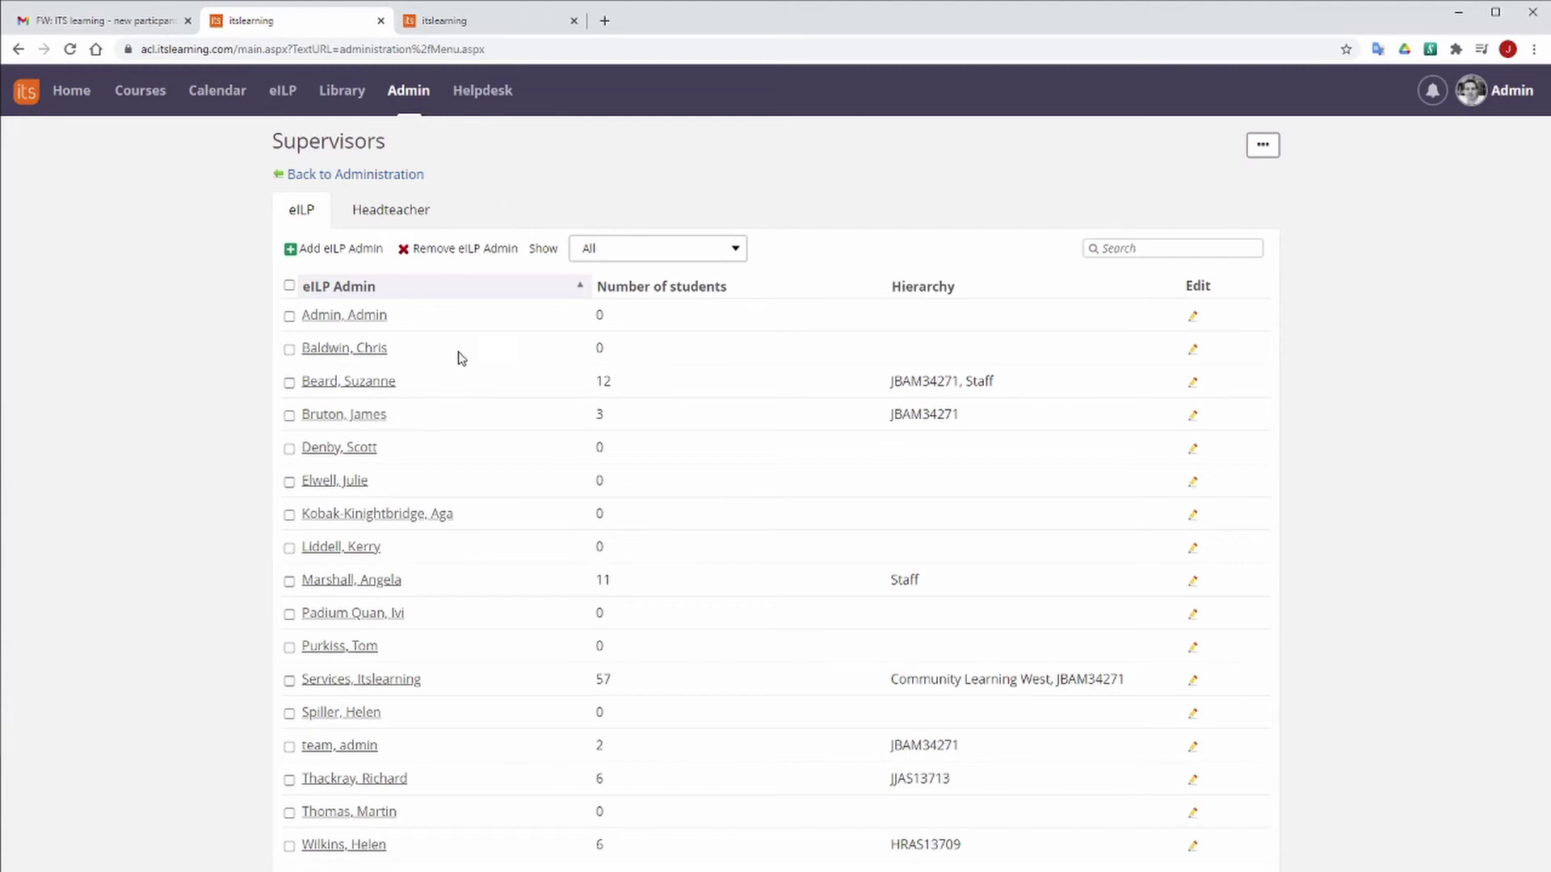
pyautogui.click(1128, 248)
pyautogui.write('carmel')
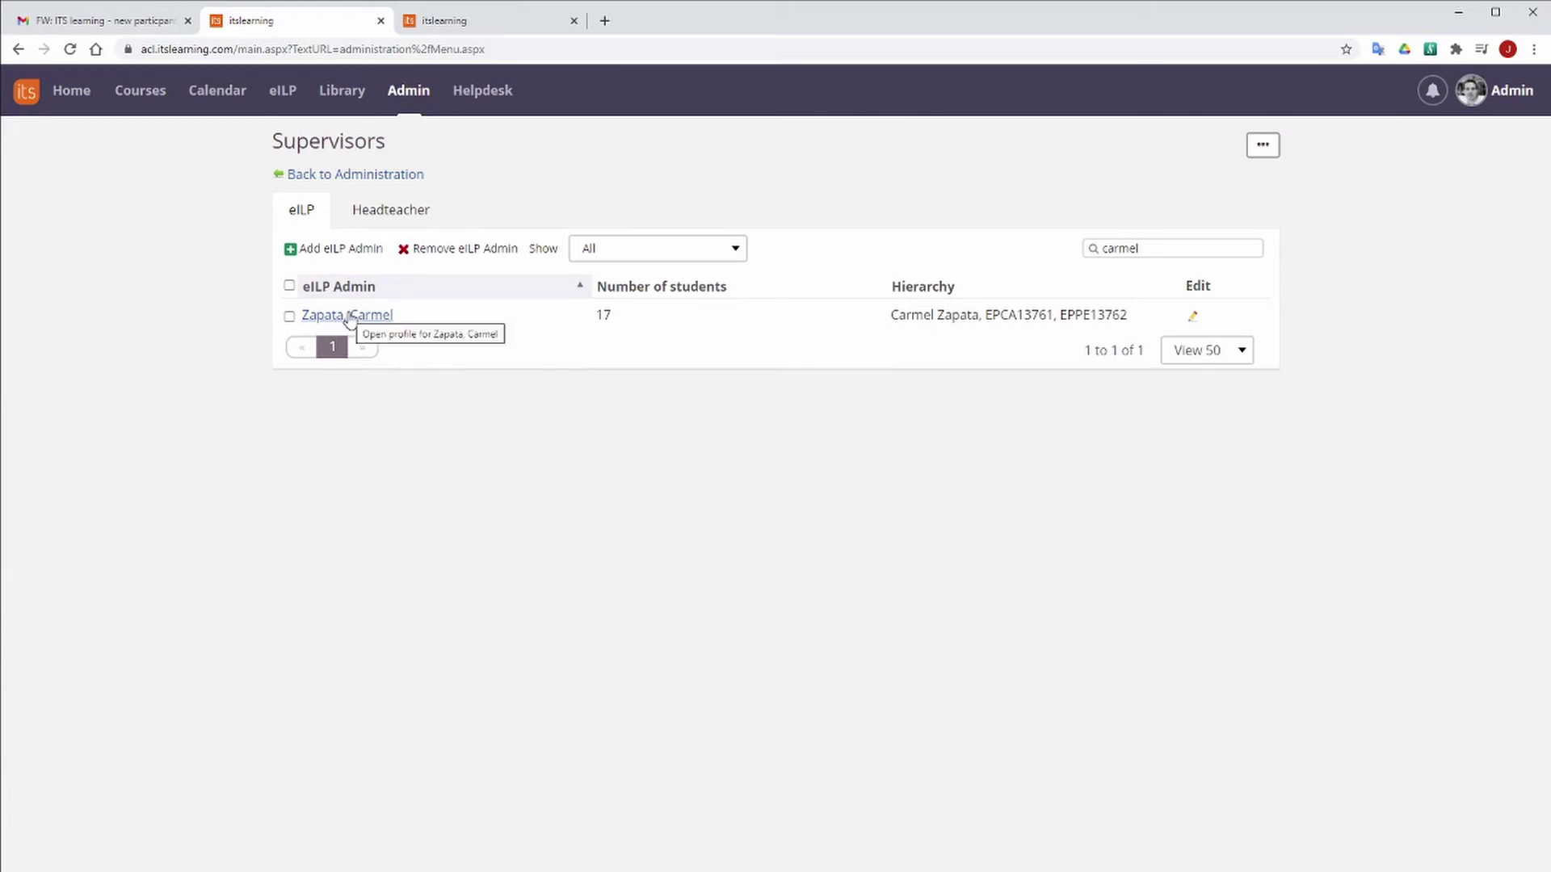
# Try to add the tutor as an eILP Admin, finding them by first name in the user search
pyautogui.click(334, 257)
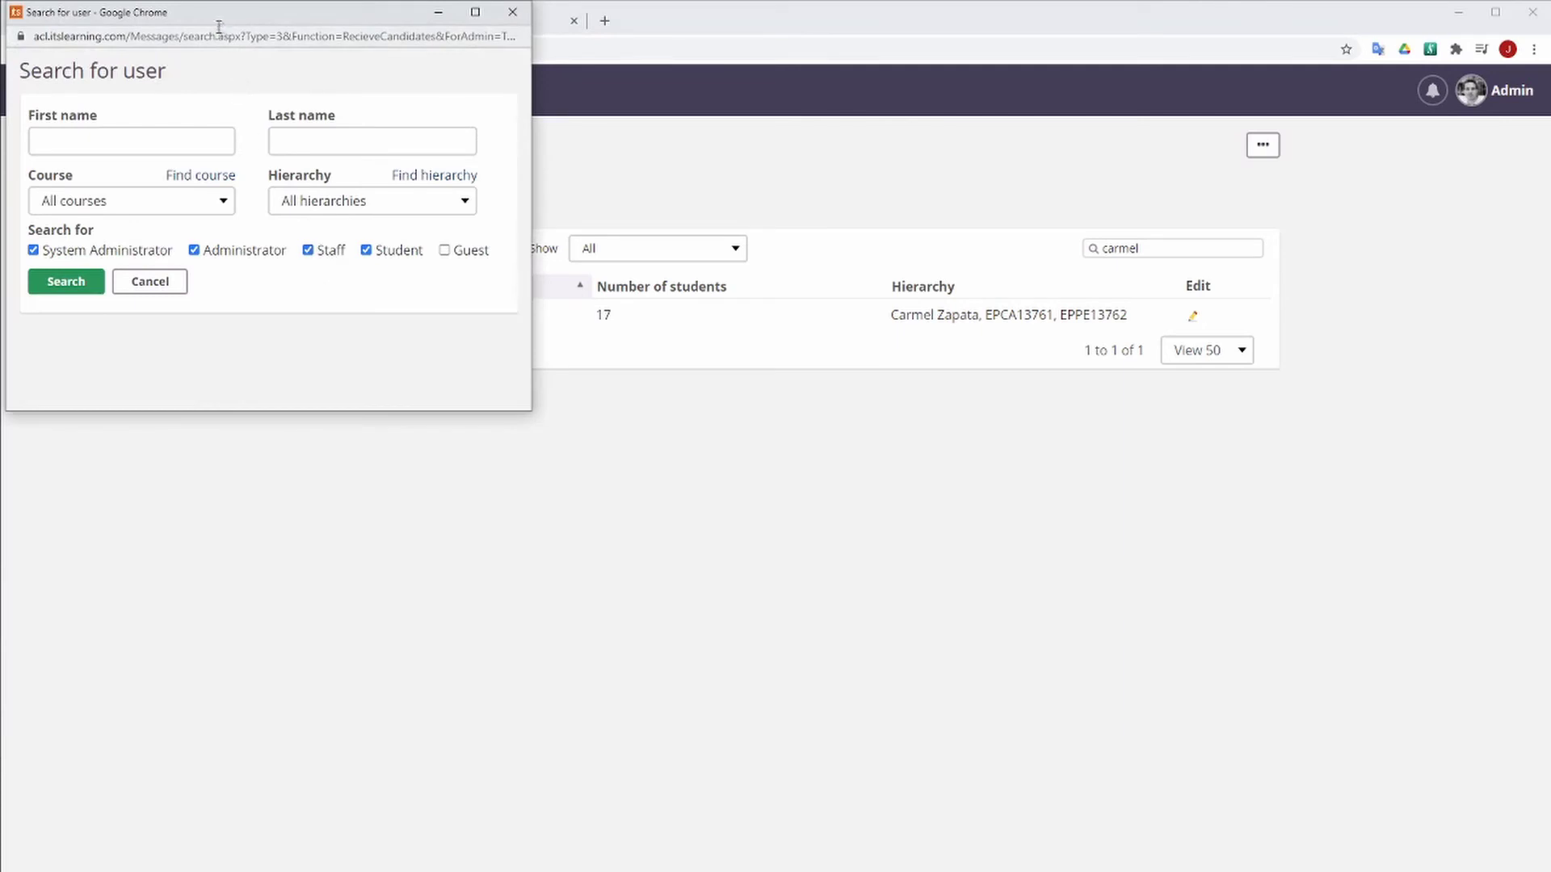
pyautogui.moveTo(219, 26); pyautogui.dragTo(643, 392)
pyautogui.click(558, 504)
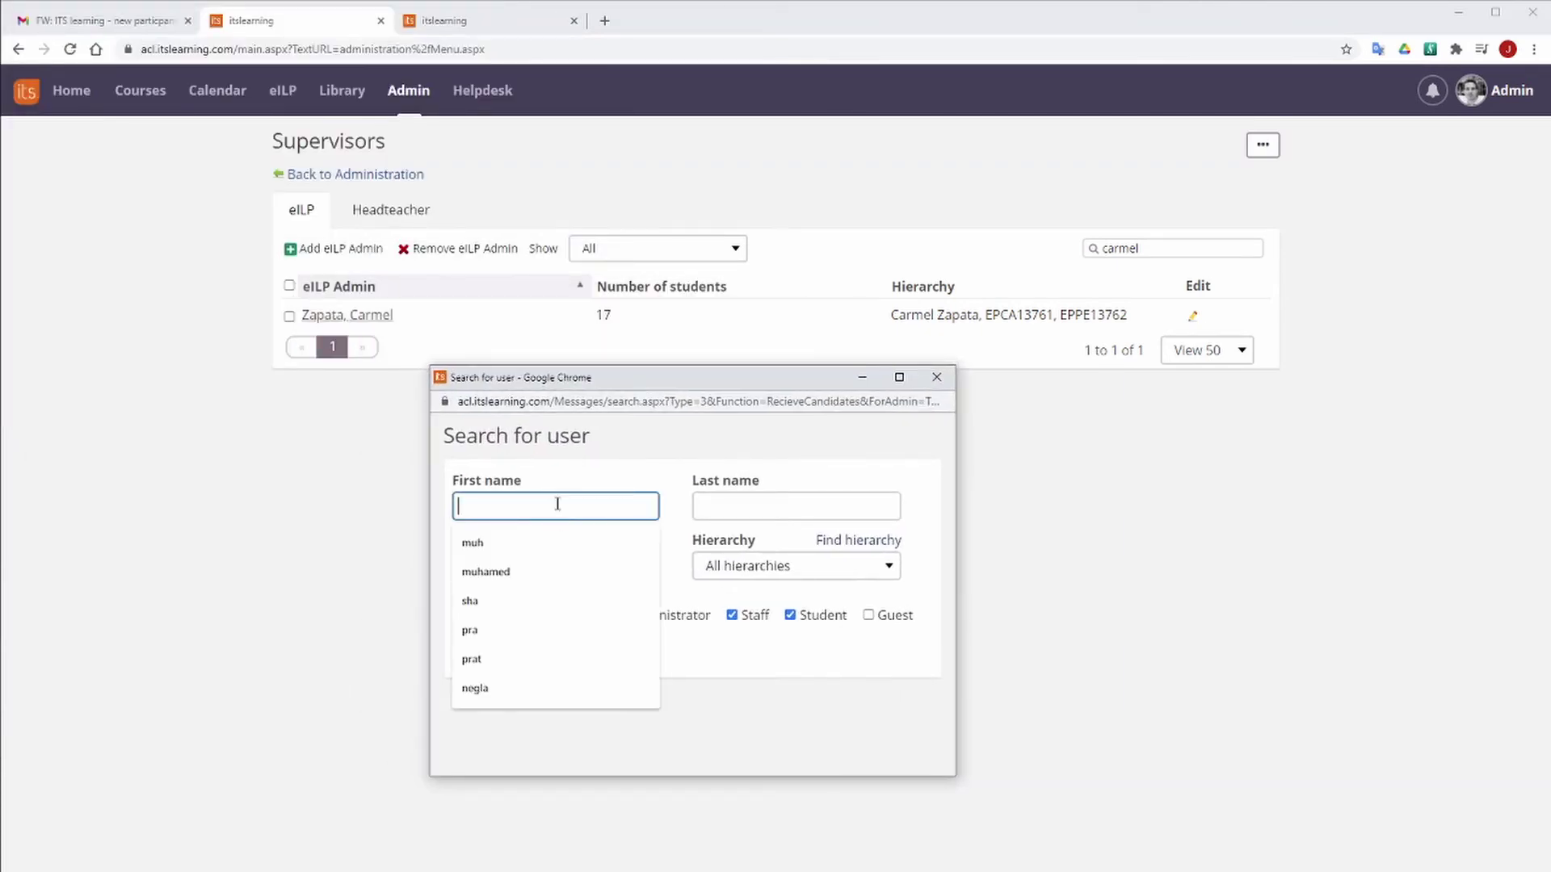
pyautogui.write('carmel')
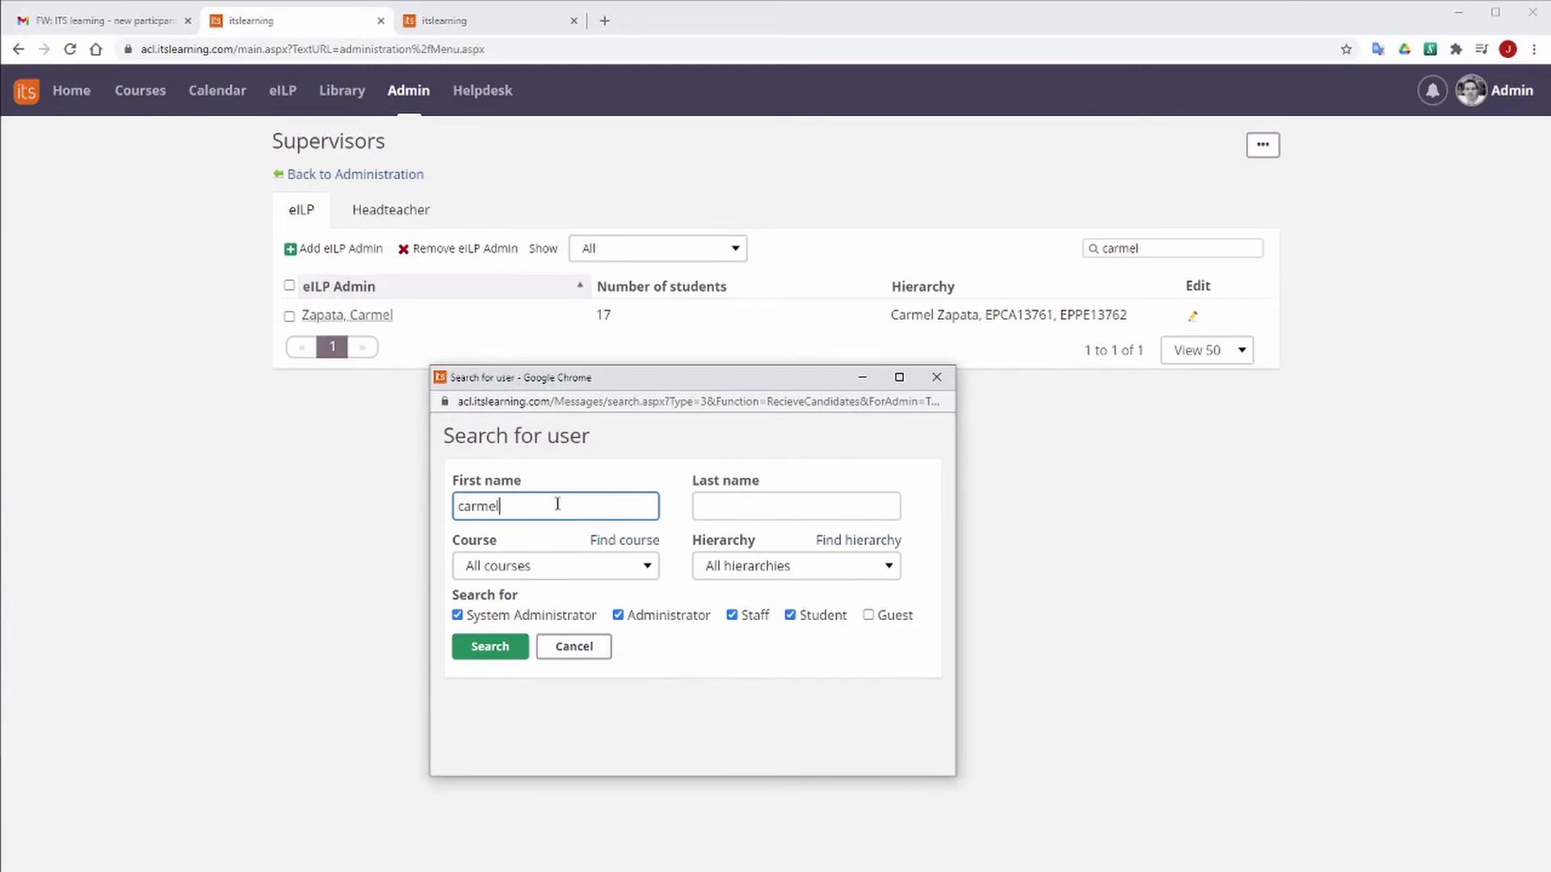
pyautogui.press('Return')
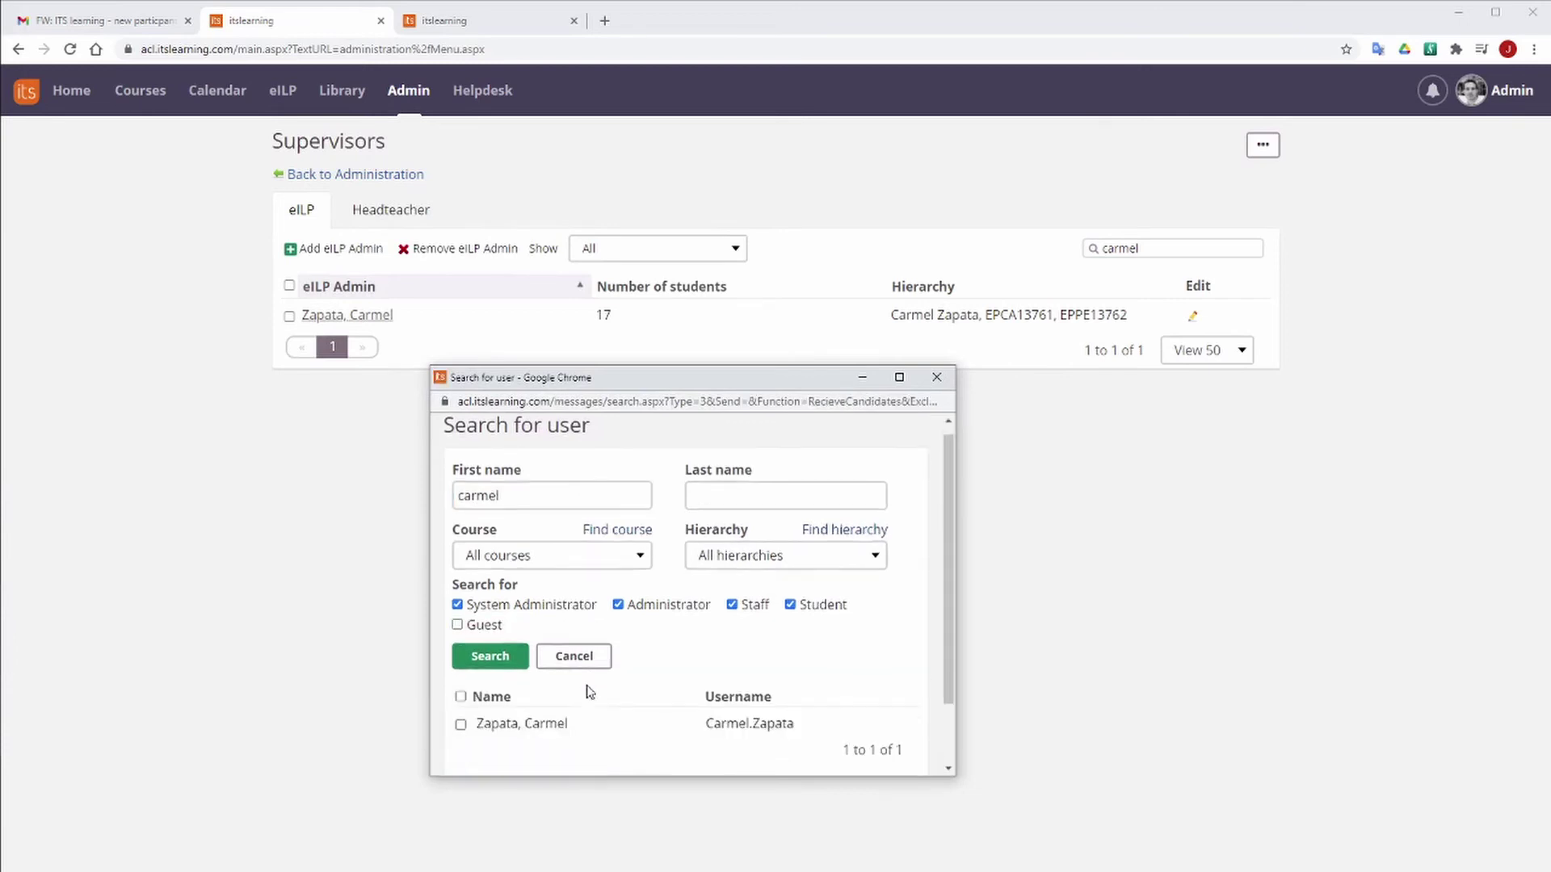
pyautogui.scroll(-2, 485, 670)
pyautogui.click(461, 647)
pyautogui.click(479, 716)
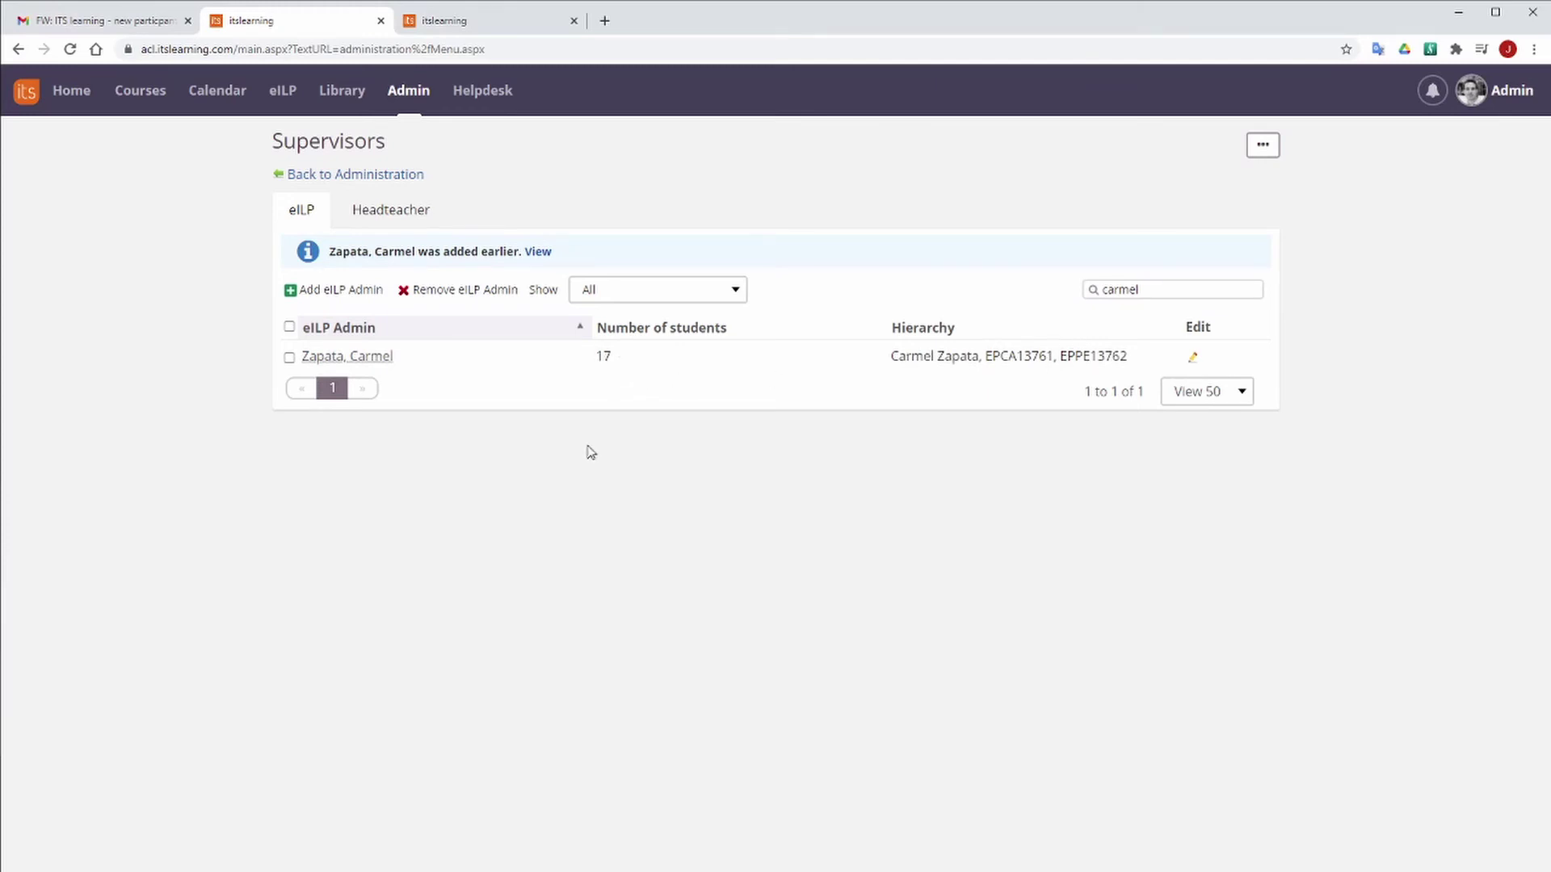
# View the tutor's profile, then open the tutor's eILP Admin record for editing
pyautogui.click(334, 359)
pyautogui.click(1133, 385)
pyautogui.click(1193, 360)
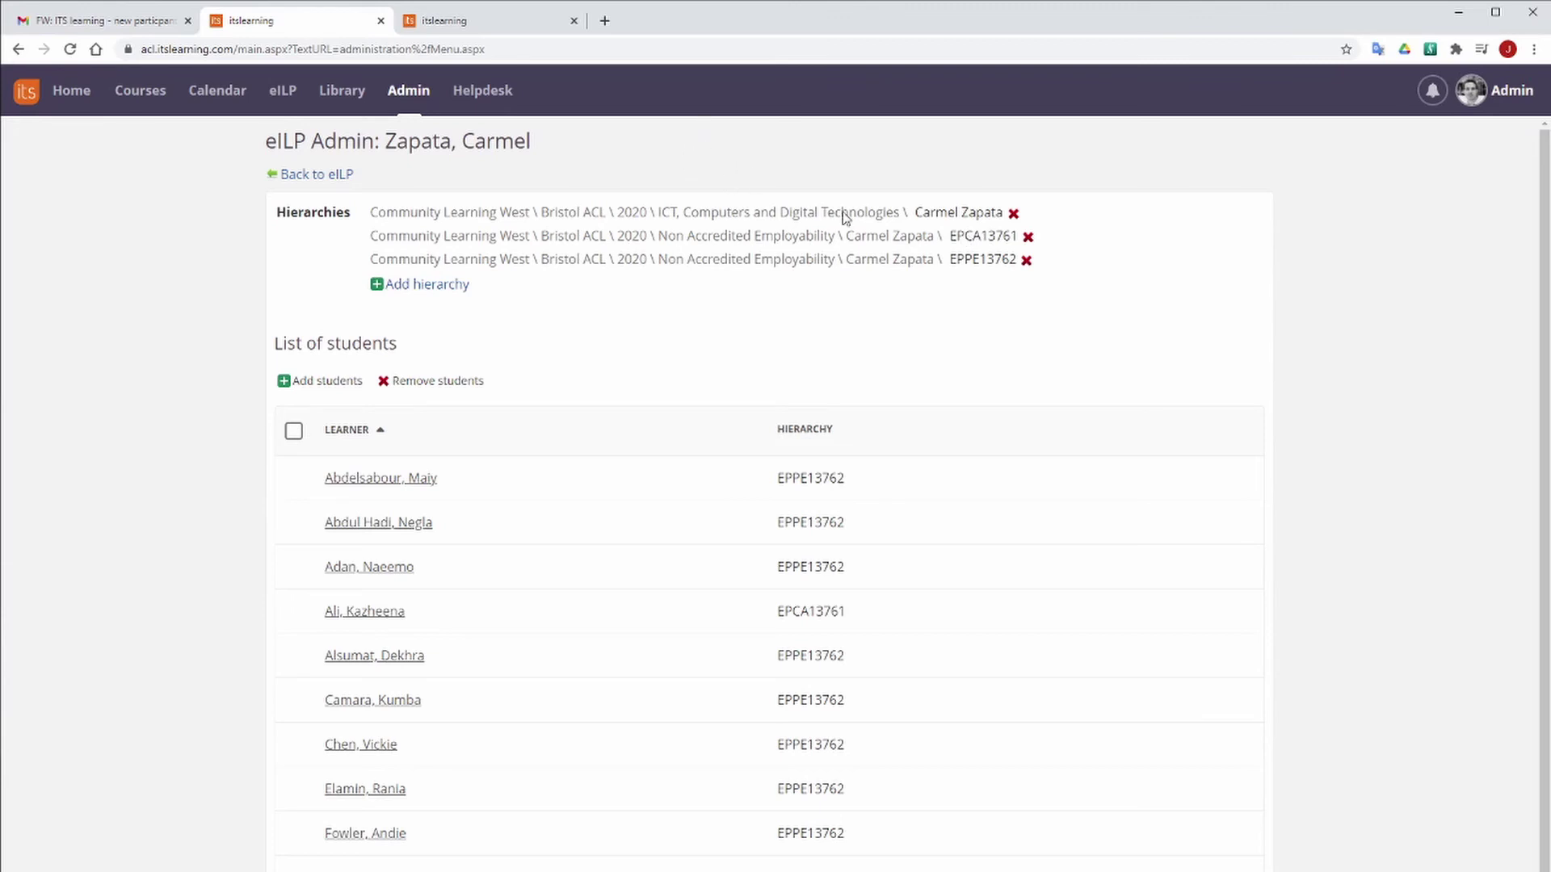
# Examine the Individual learning plans page in eILP, then return to the tutor's eILP Admin record
pyautogui.click(428, 21)
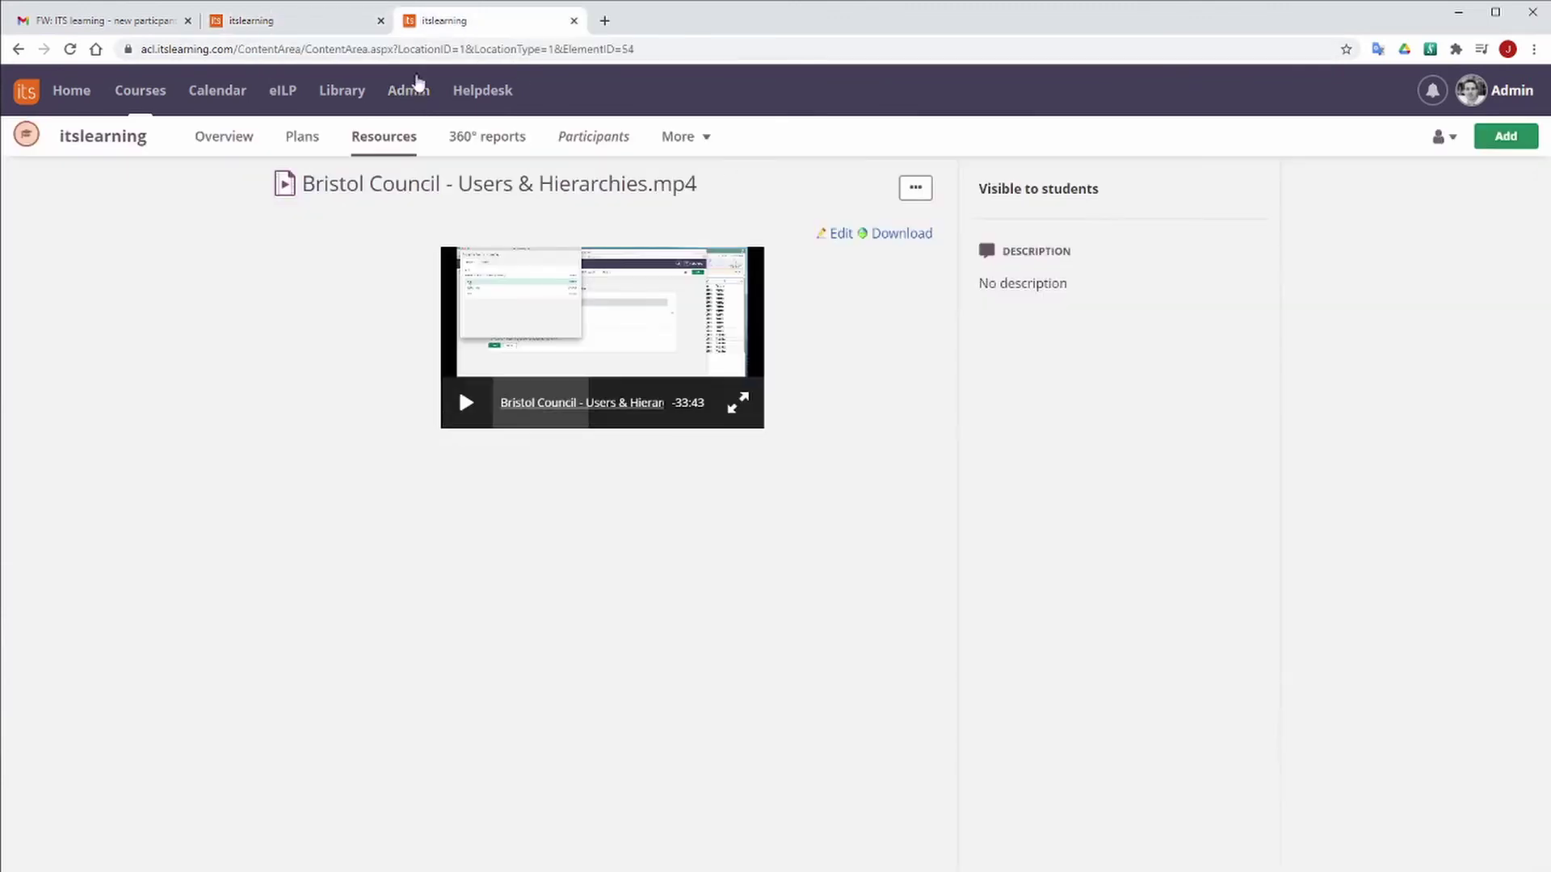
pyautogui.click(283, 91)
pyautogui.click(372, 229)
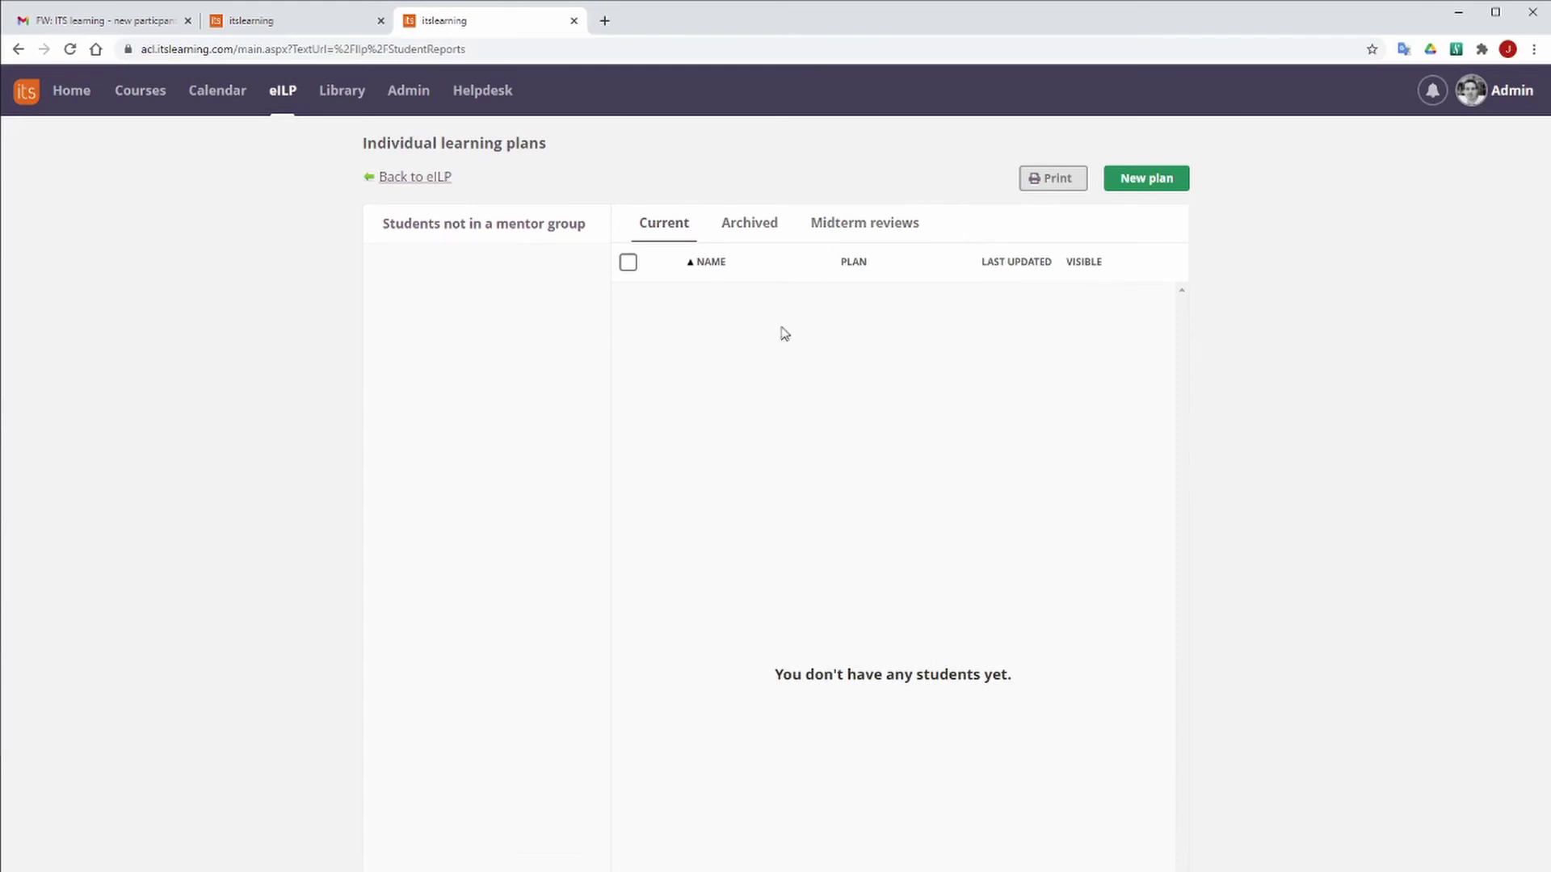
pyautogui.click(299, 26)
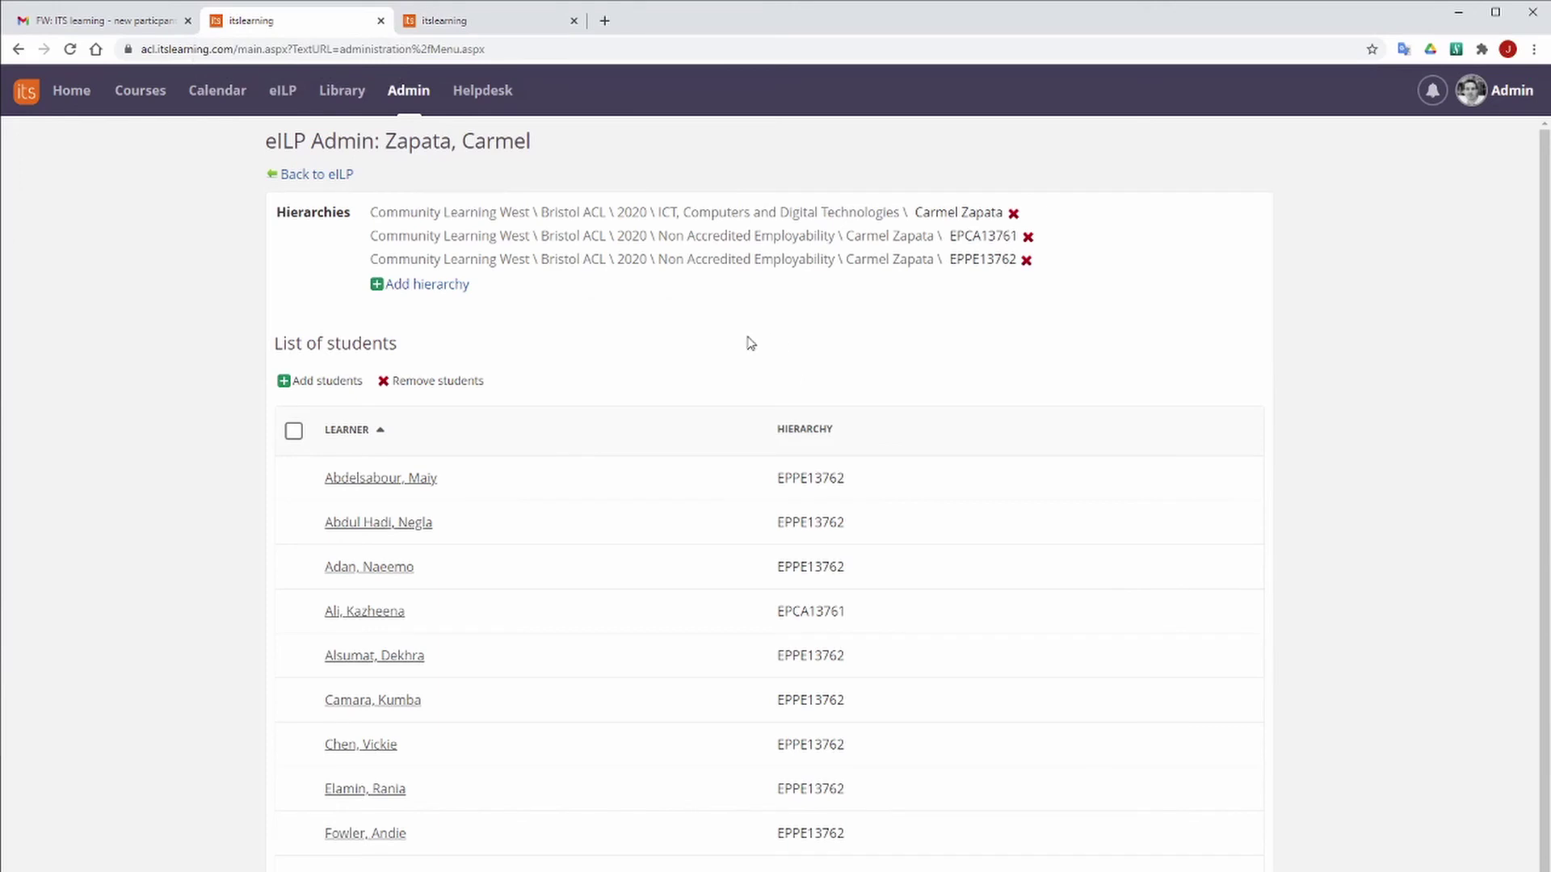
# Add hierarchy EPPE14006 from Bristol ACL, 2020, Non Accredited Employability to the tutor's eILP Admin record and review its student list
pyautogui.click(404, 289)
pyautogui.click(71, 218)
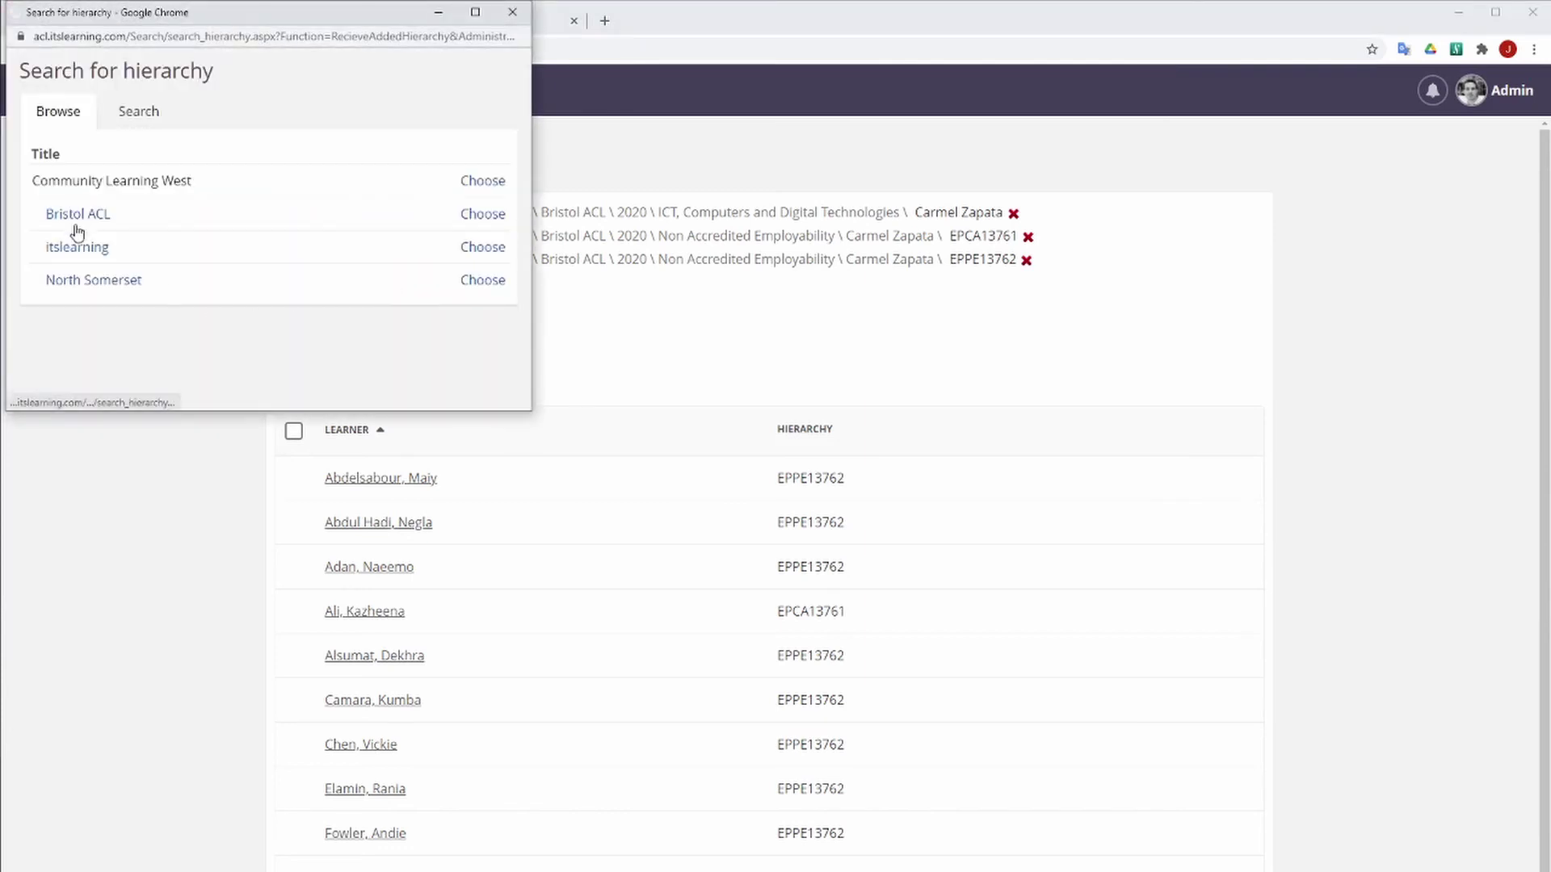
pyautogui.click(59, 245)
pyautogui.scroll(-3, 113, 291)
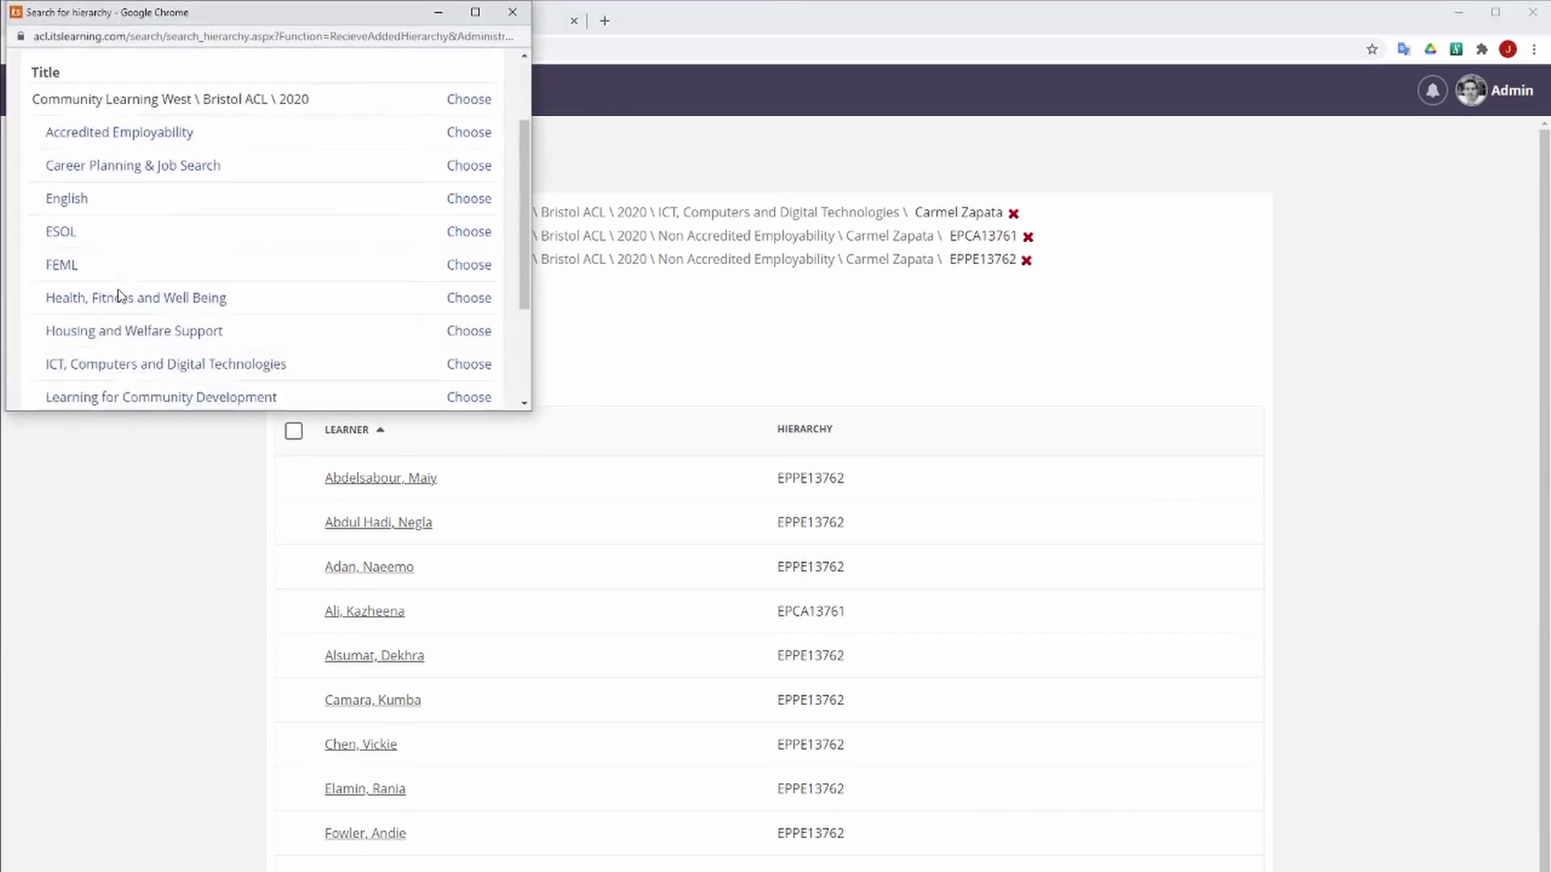
pyautogui.click(116, 335)
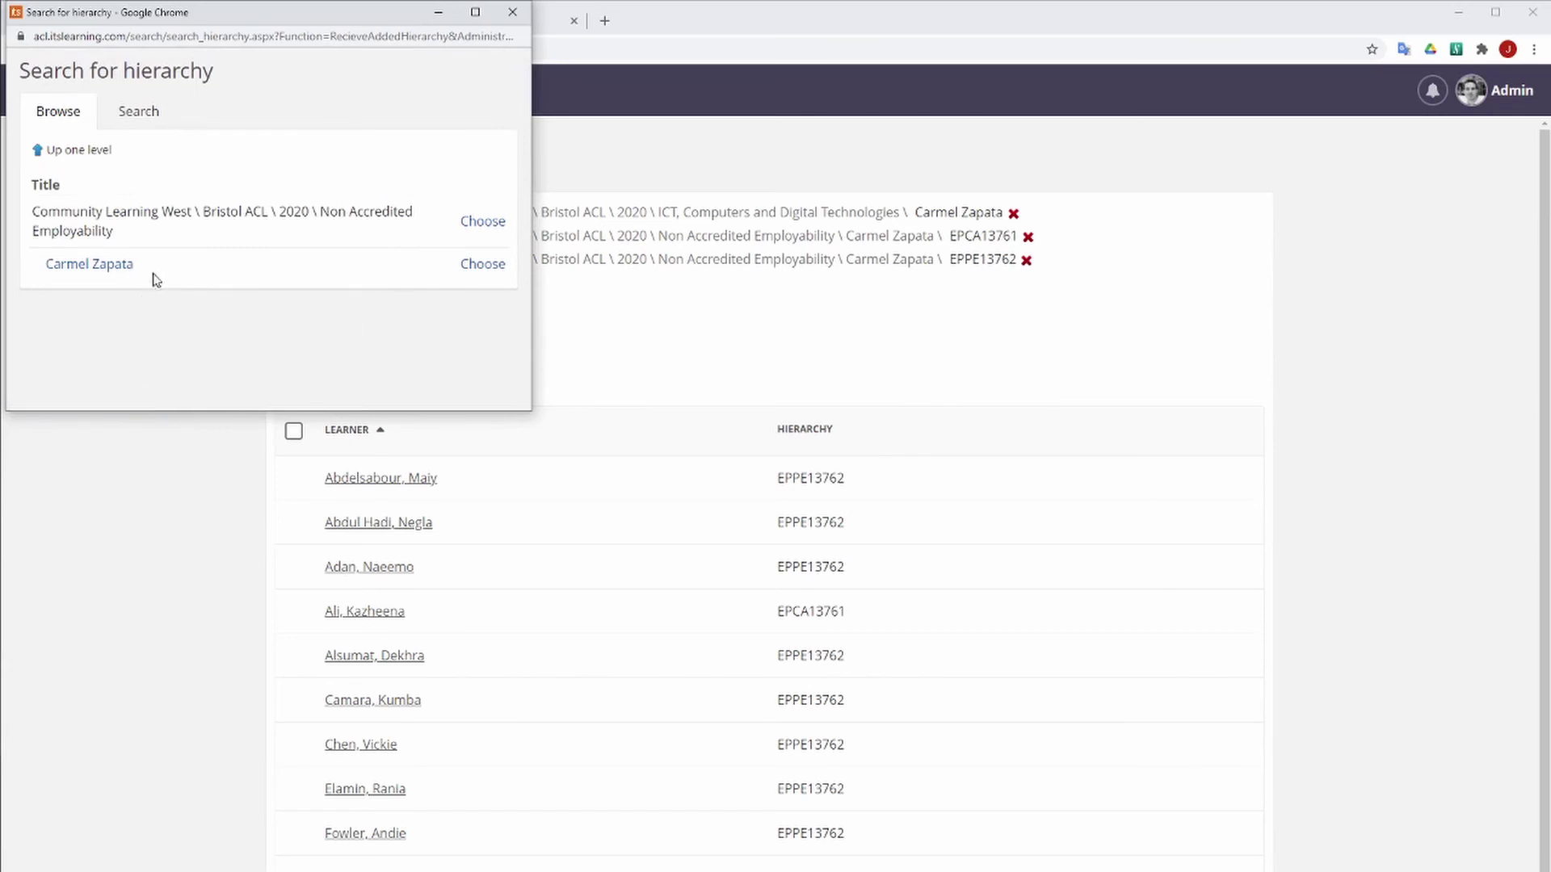
pyautogui.click(102, 273)
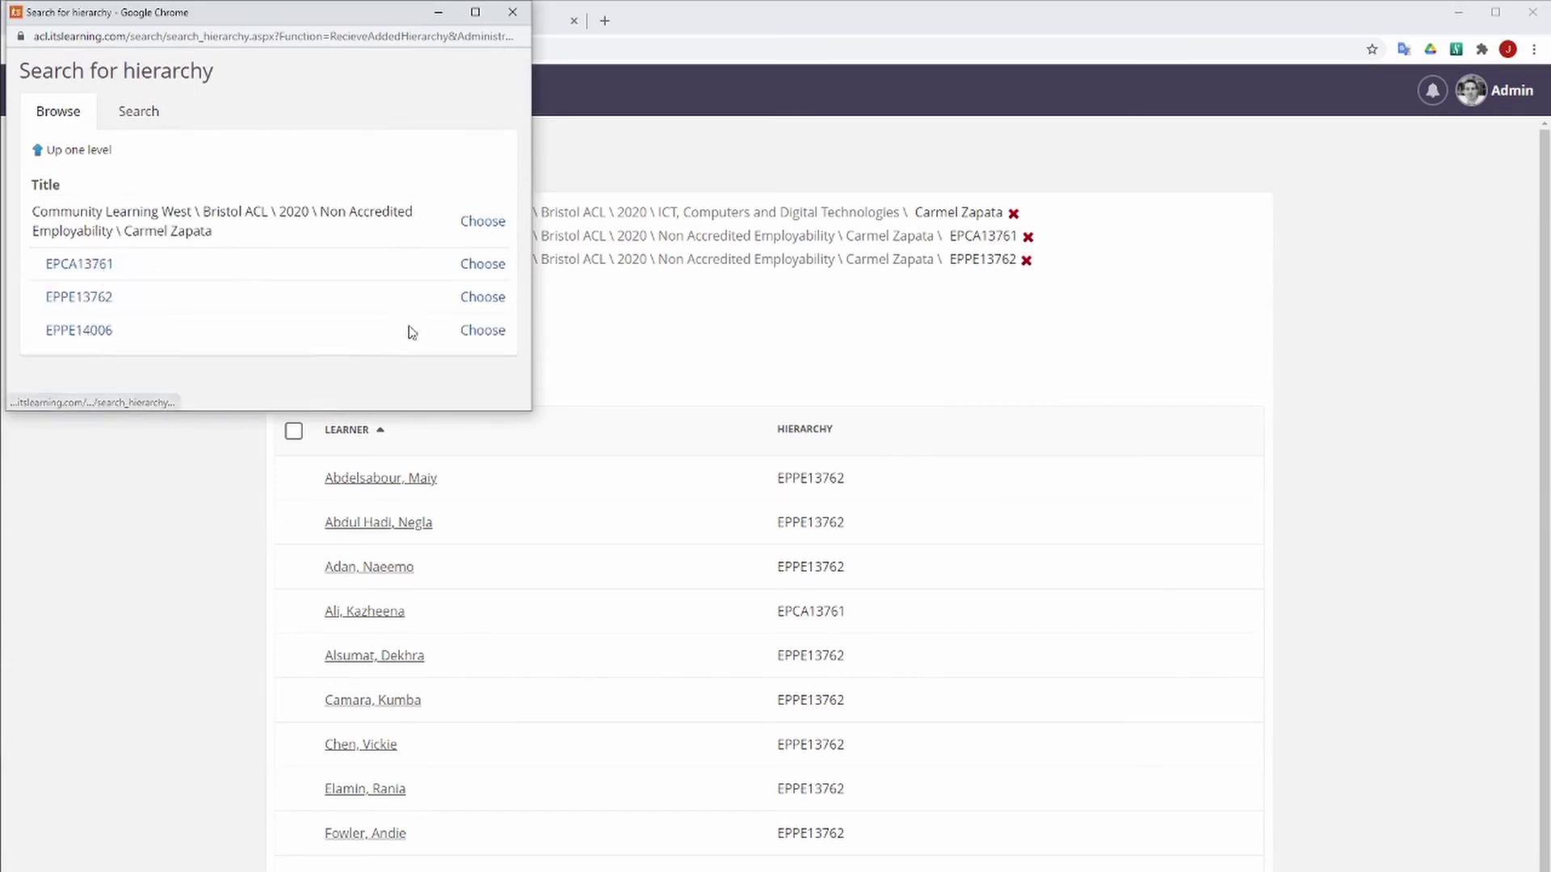
pyautogui.click(483, 331)
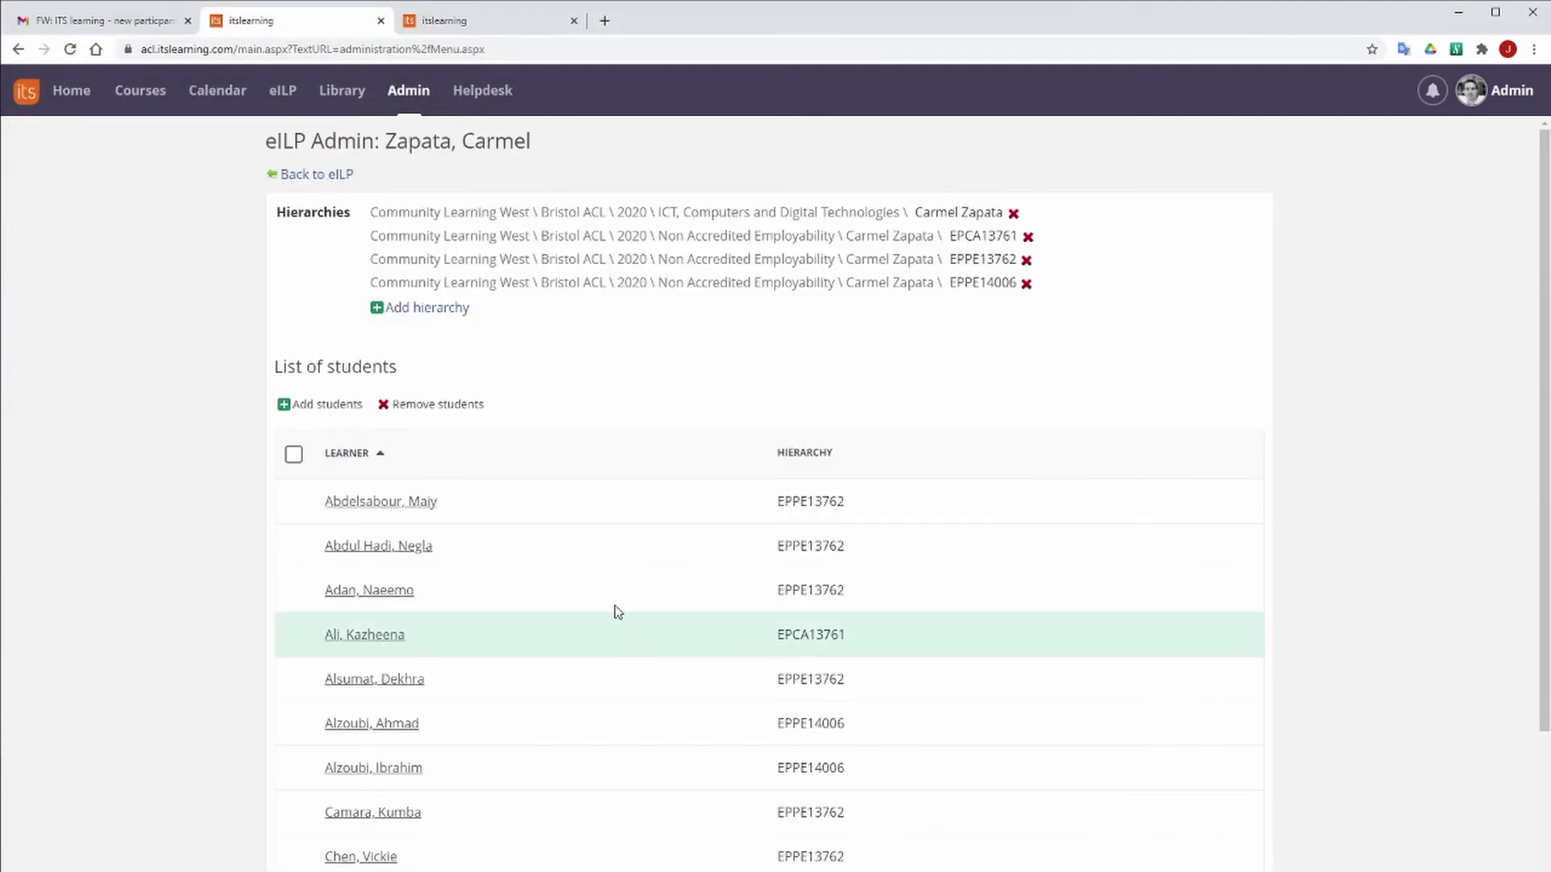
pyautogui.scroll(-6, 597, 671)
pyautogui.scroll(1, 682, 506)
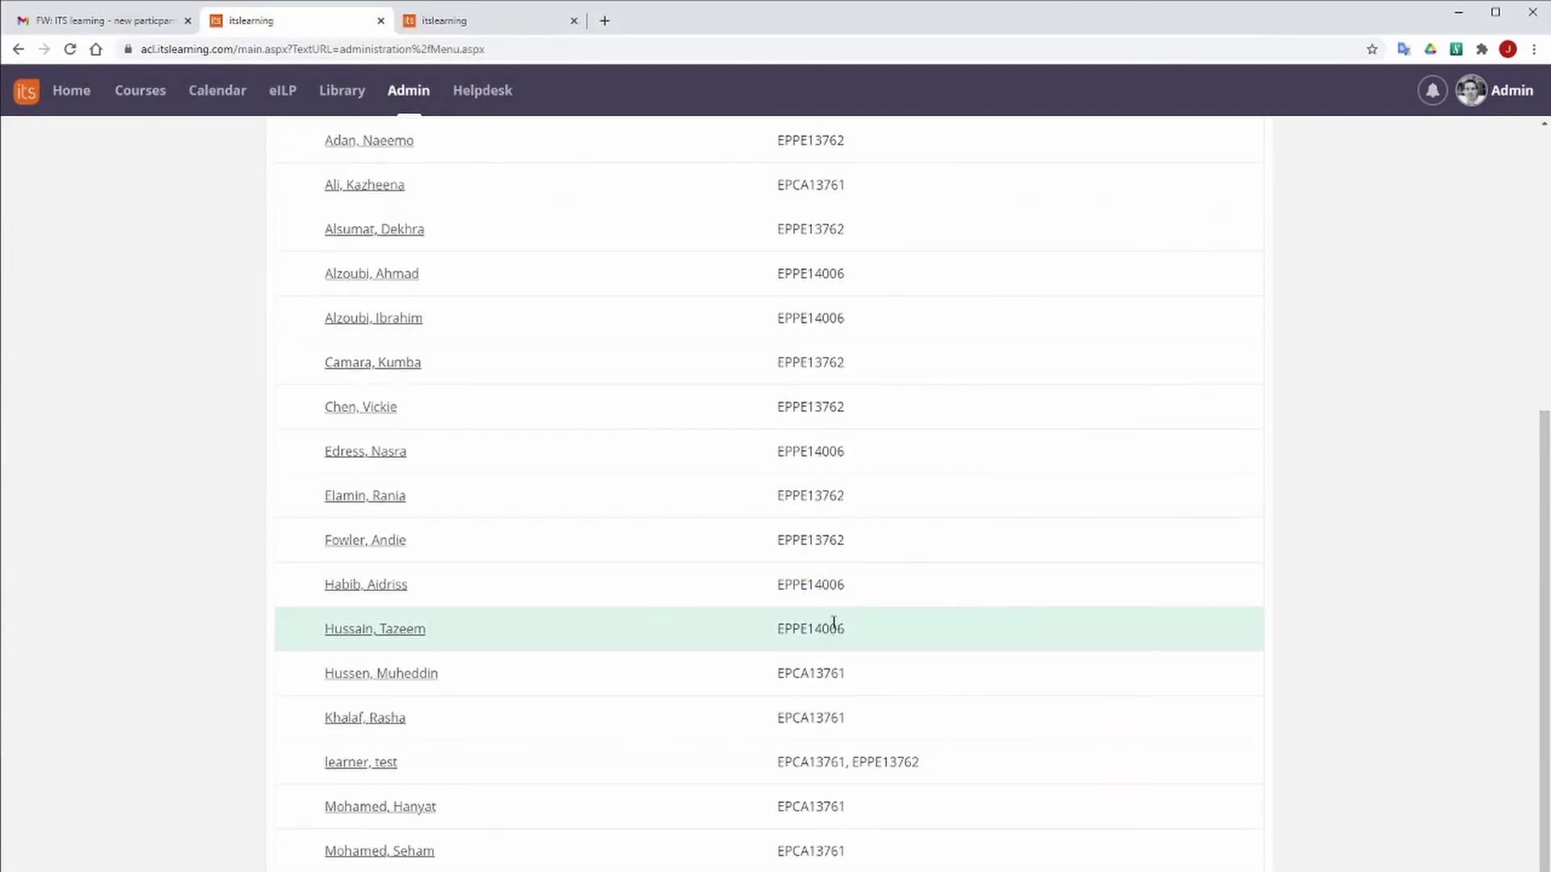
pyautogui.scroll(5, 453, 578)
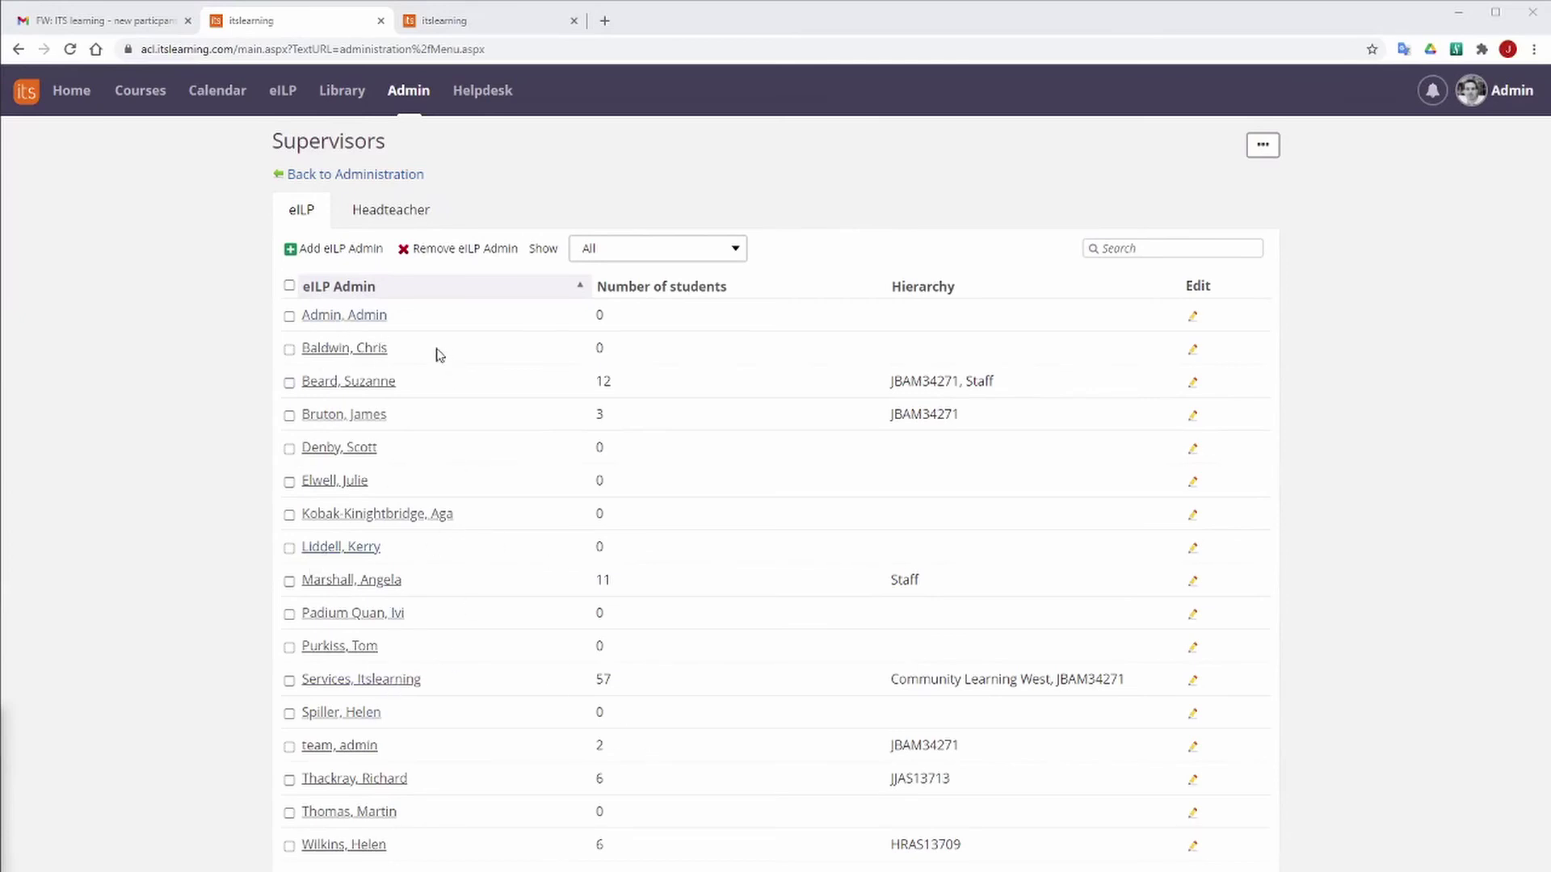
# View the Admin user's profile, close it, and open that user's eILP Admin record for editing
pyautogui.click(342, 324)
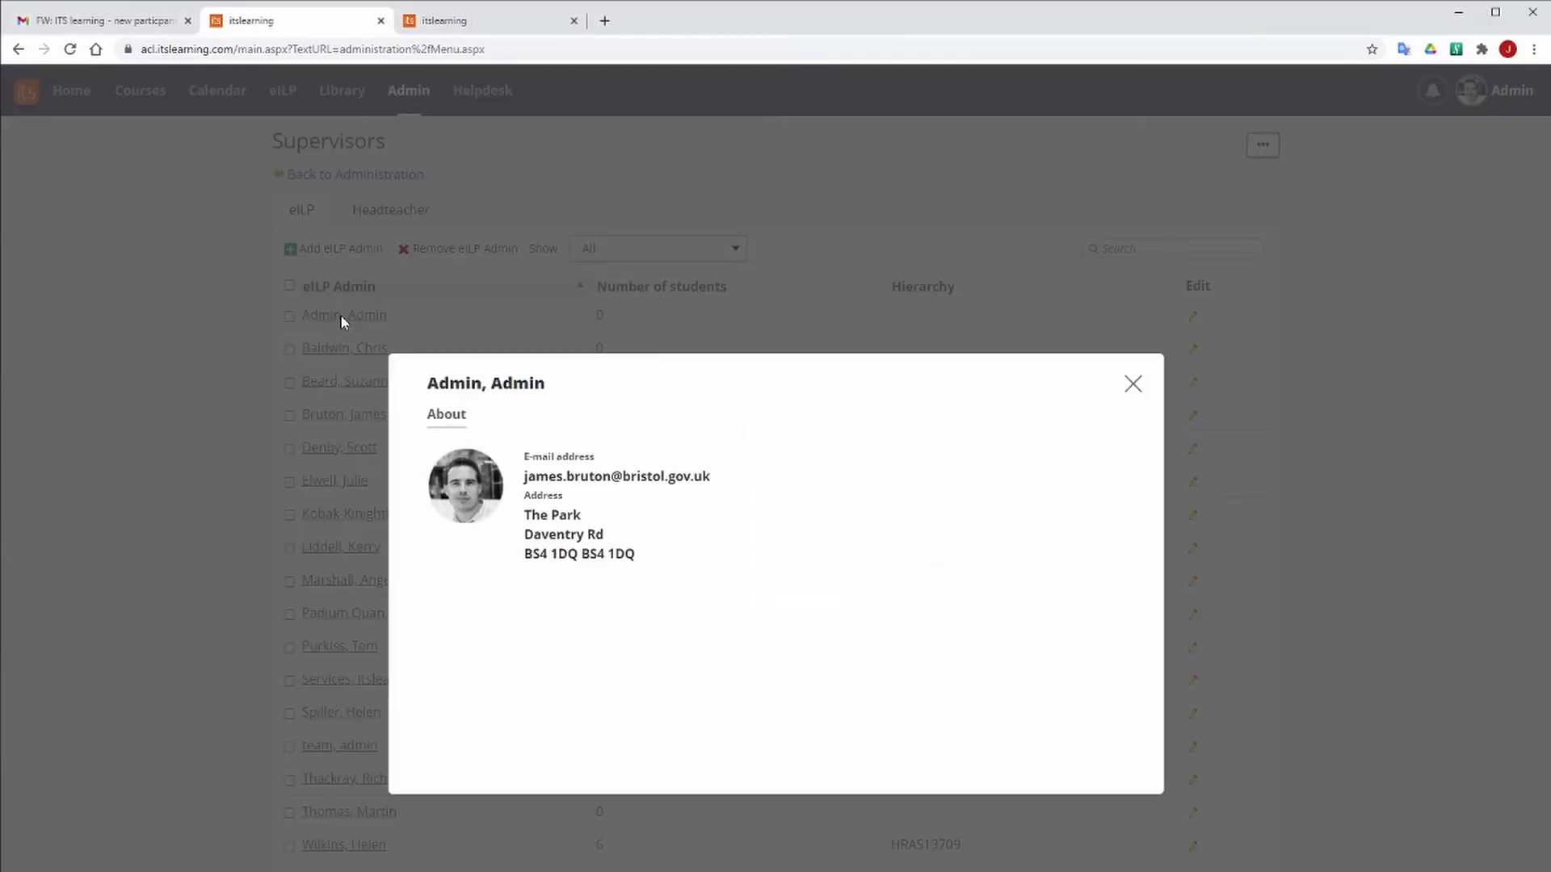
pyautogui.click(1133, 386)
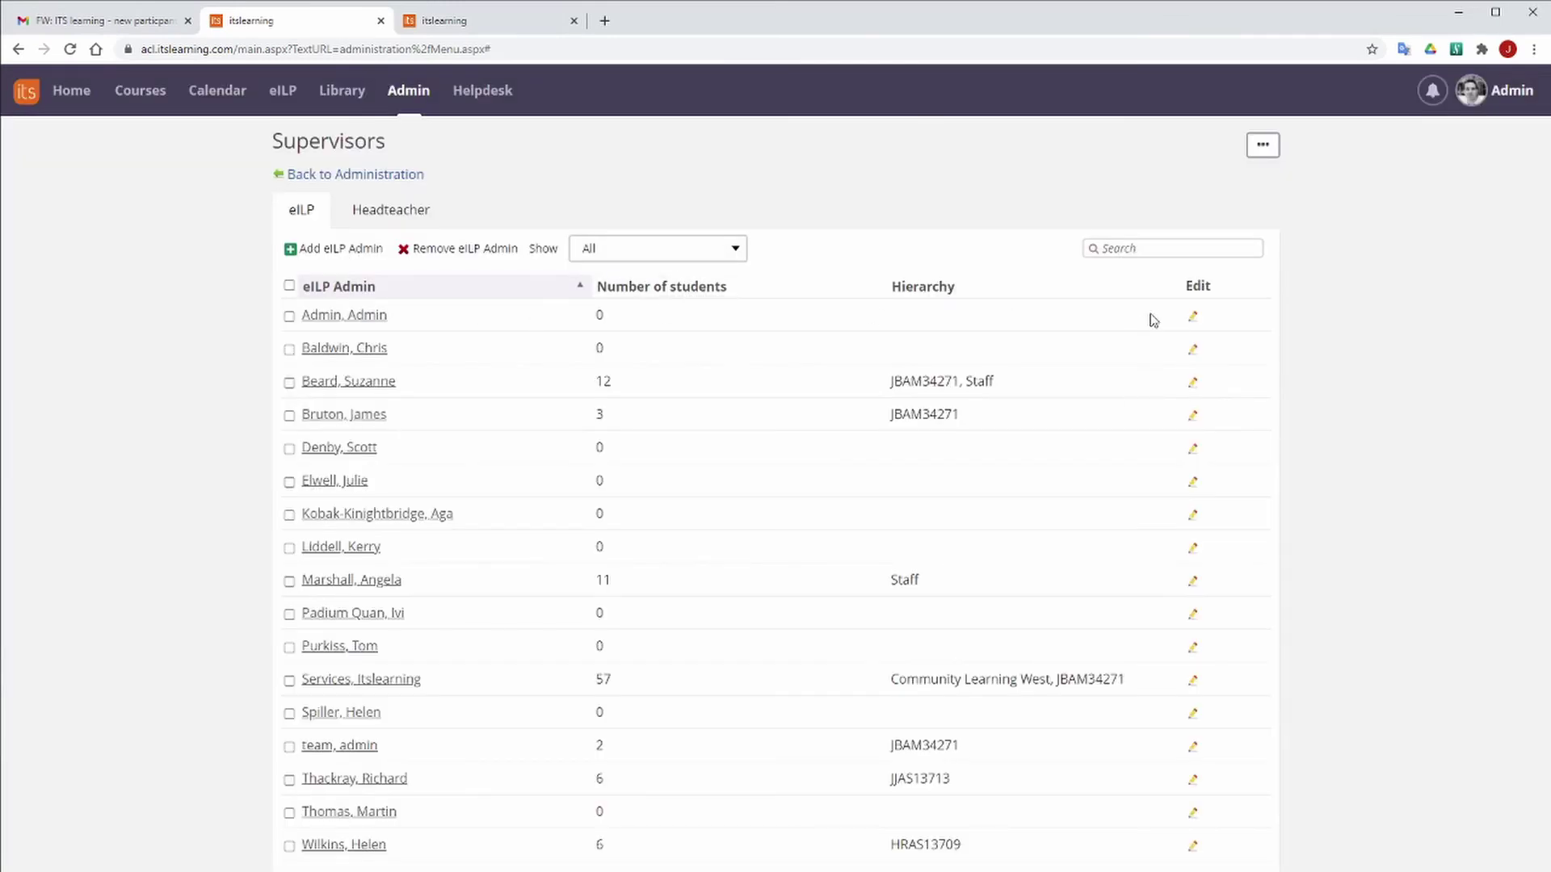
pyautogui.click(1194, 320)
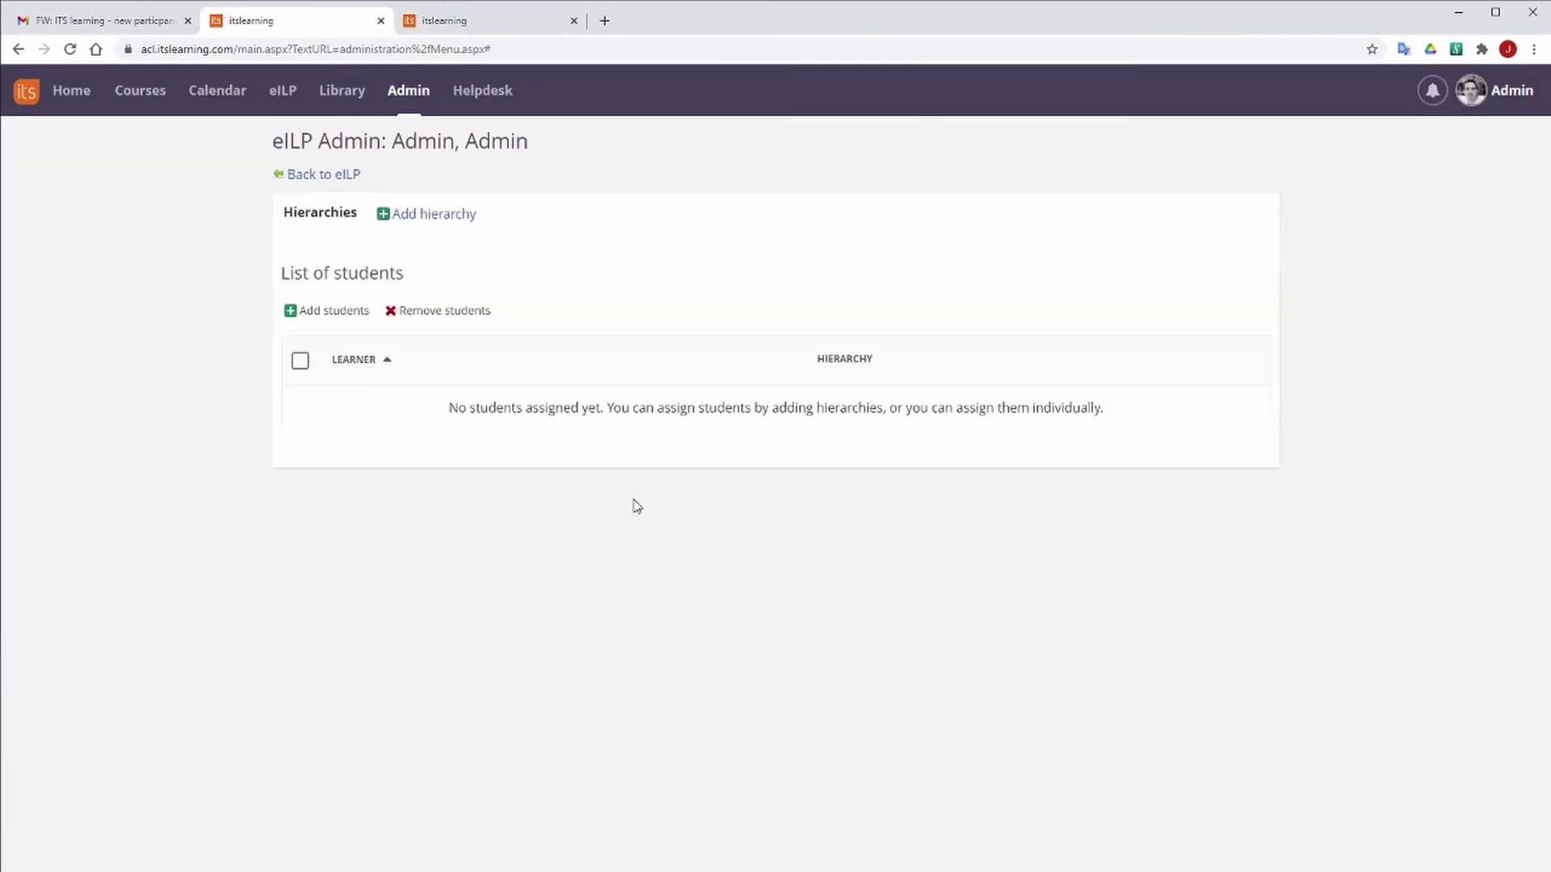
# Add hierarchy EPPE14006 from Bristol ACL, 2020, Non Accredited Employability, under the tutor's name, to the Admin user's eILP Admin record
pyautogui.click(408, 216)
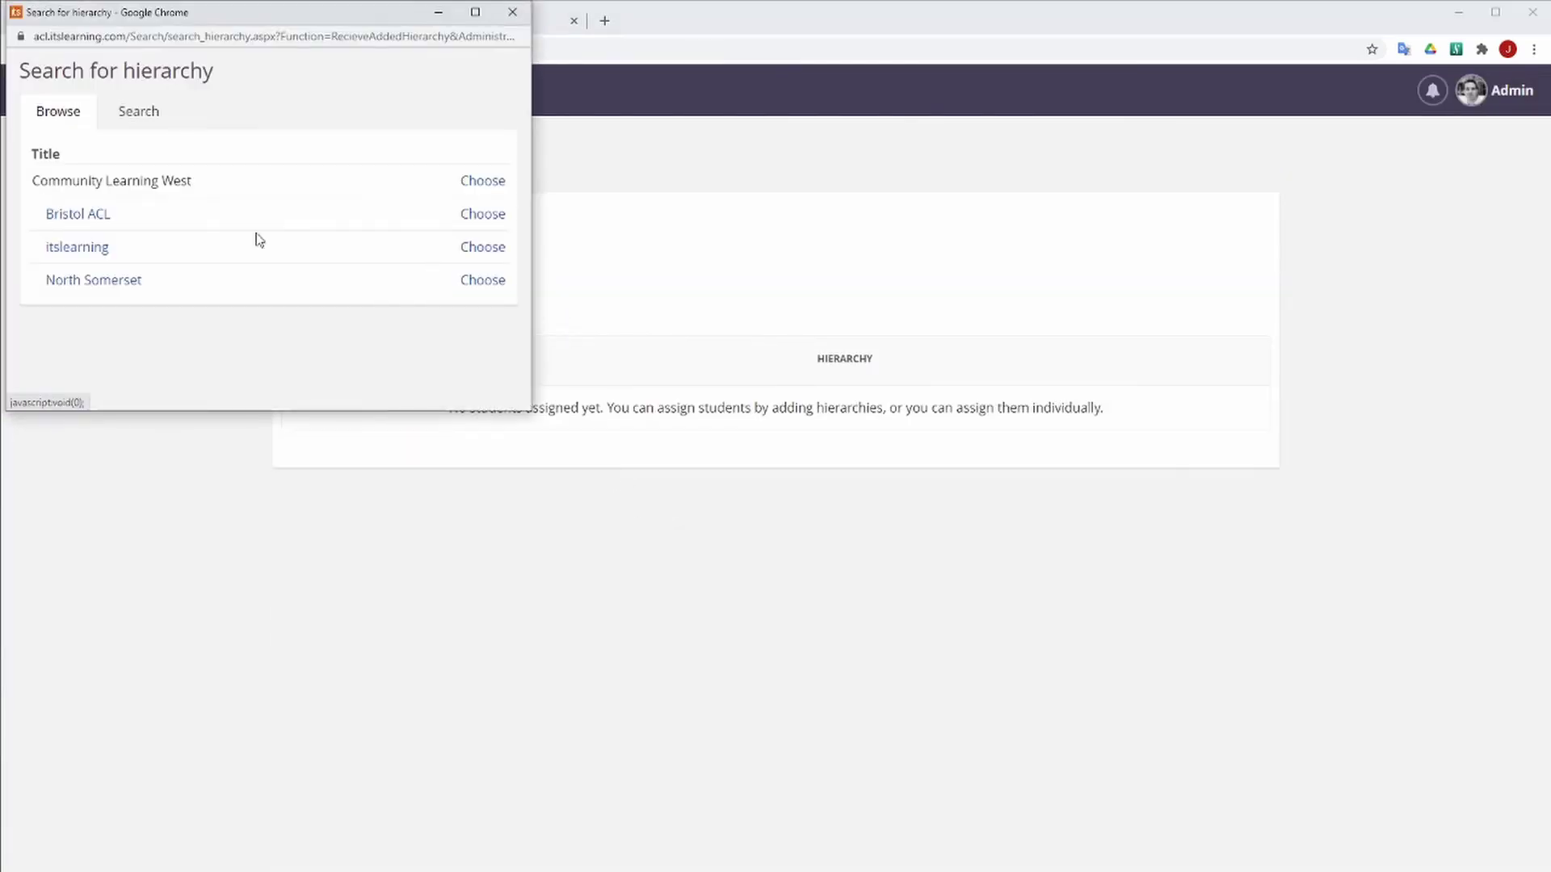
pyautogui.click(63, 215)
pyautogui.click(60, 250)
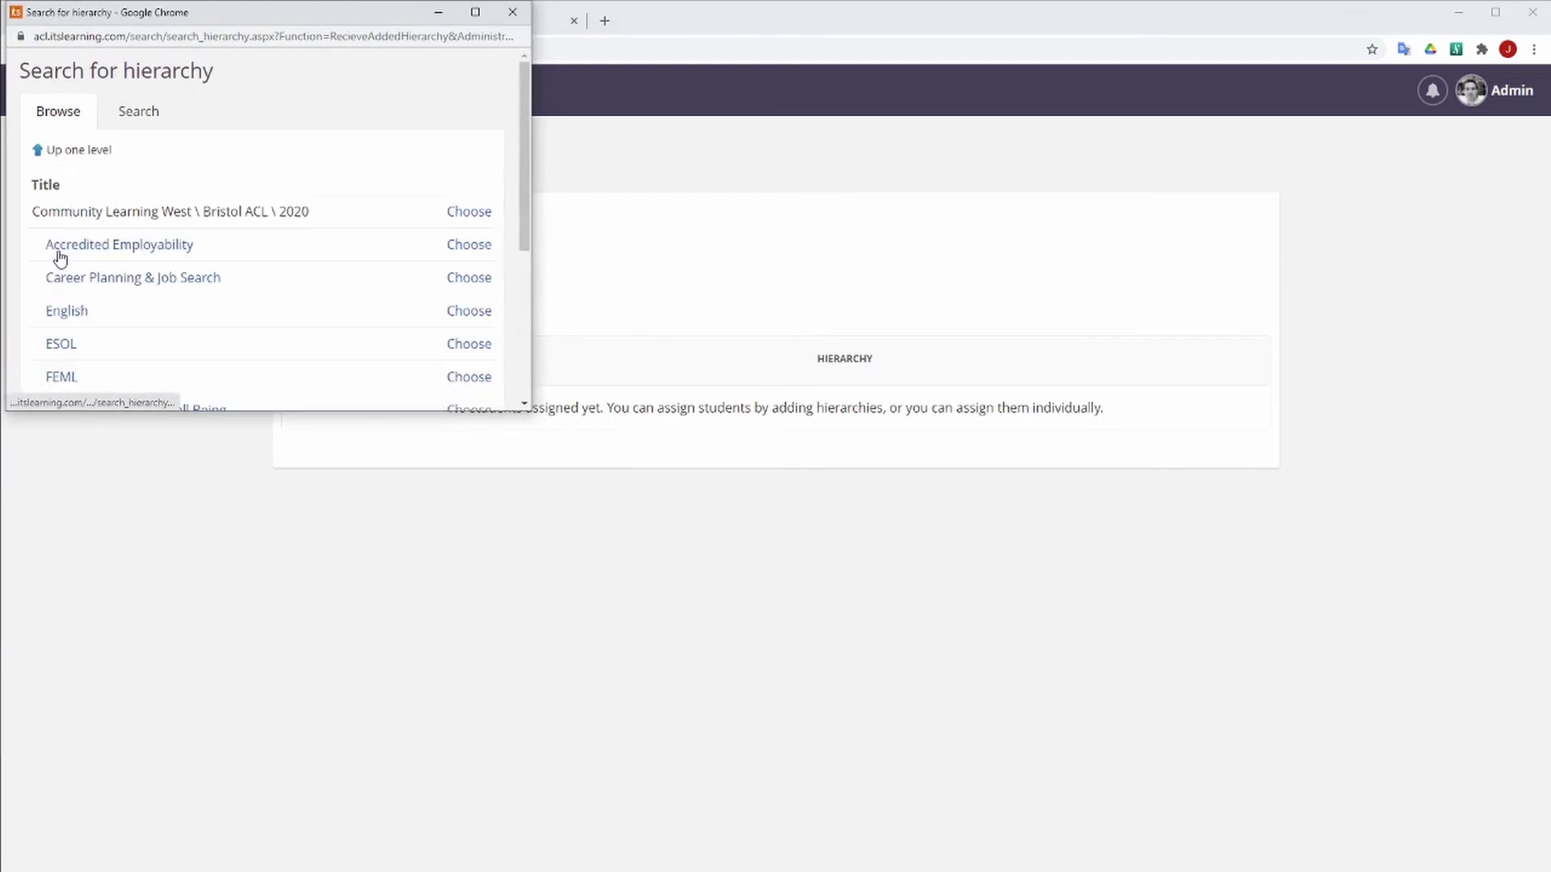
pyautogui.scroll(-5, 86, 319)
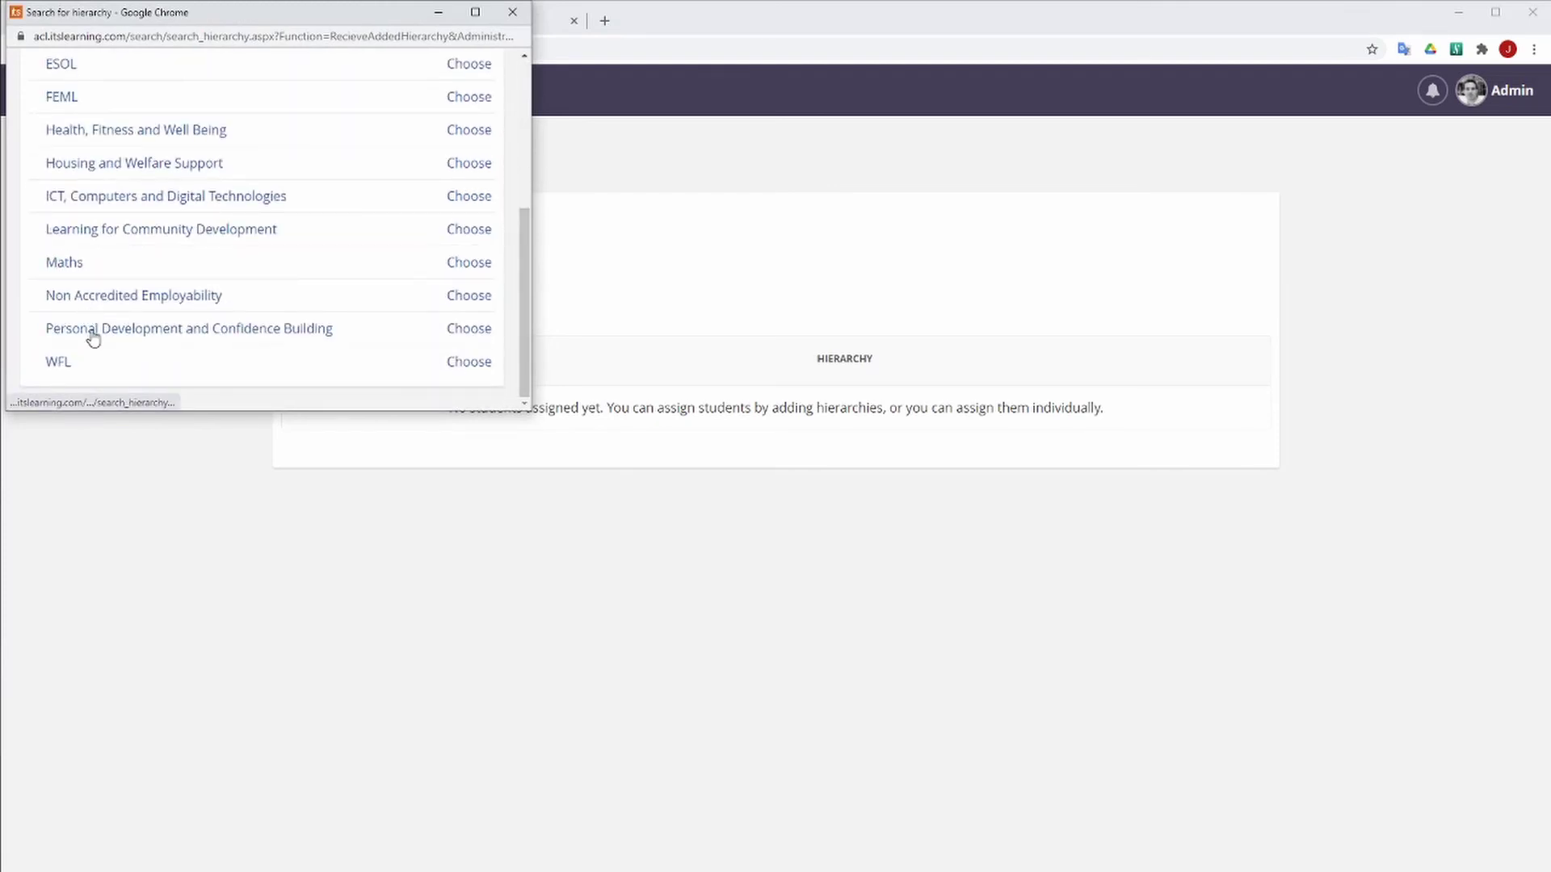
pyautogui.click(91, 296)
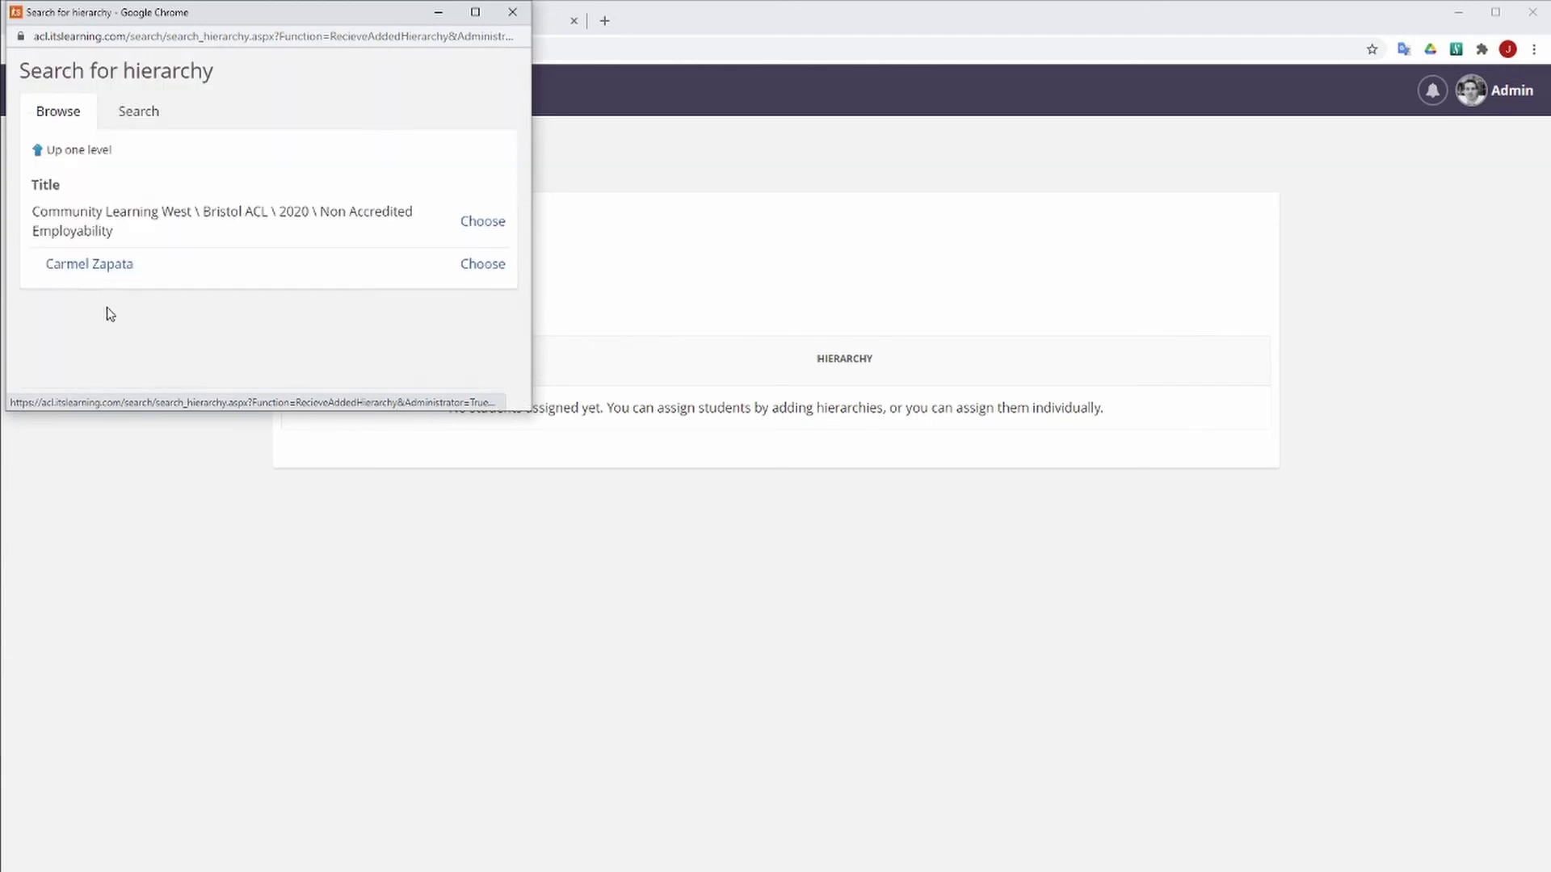
pyautogui.click(88, 266)
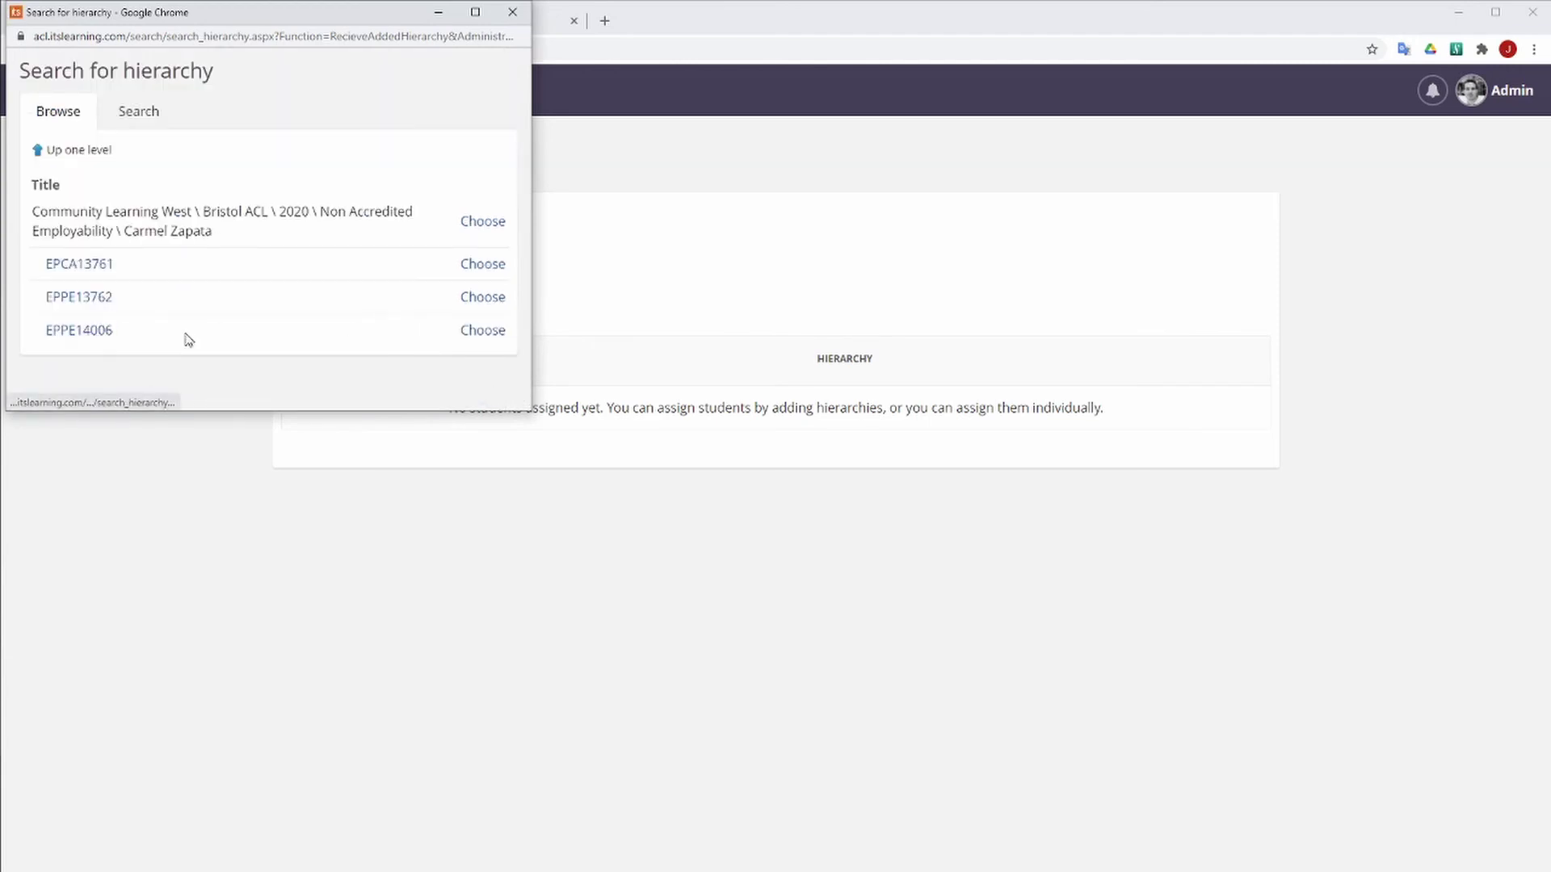
pyautogui.click(484, 331)
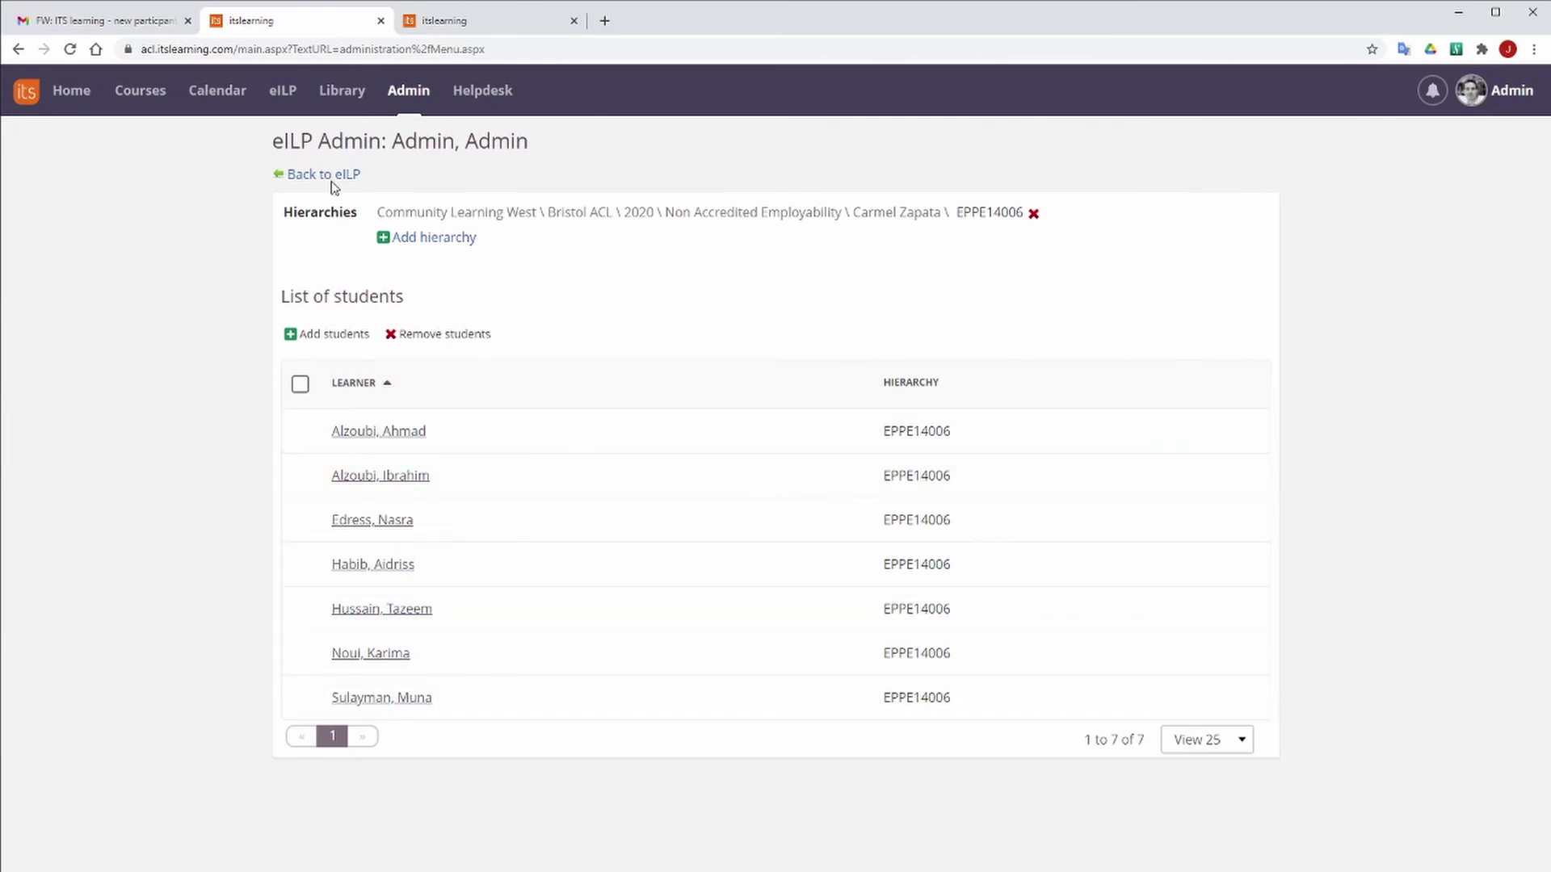
# Create a plan titled "Individual Learning Plan" from the Course name template for all EPPE14006 students in eILP's Individual learning plans
pyautogui.click(277, 94)
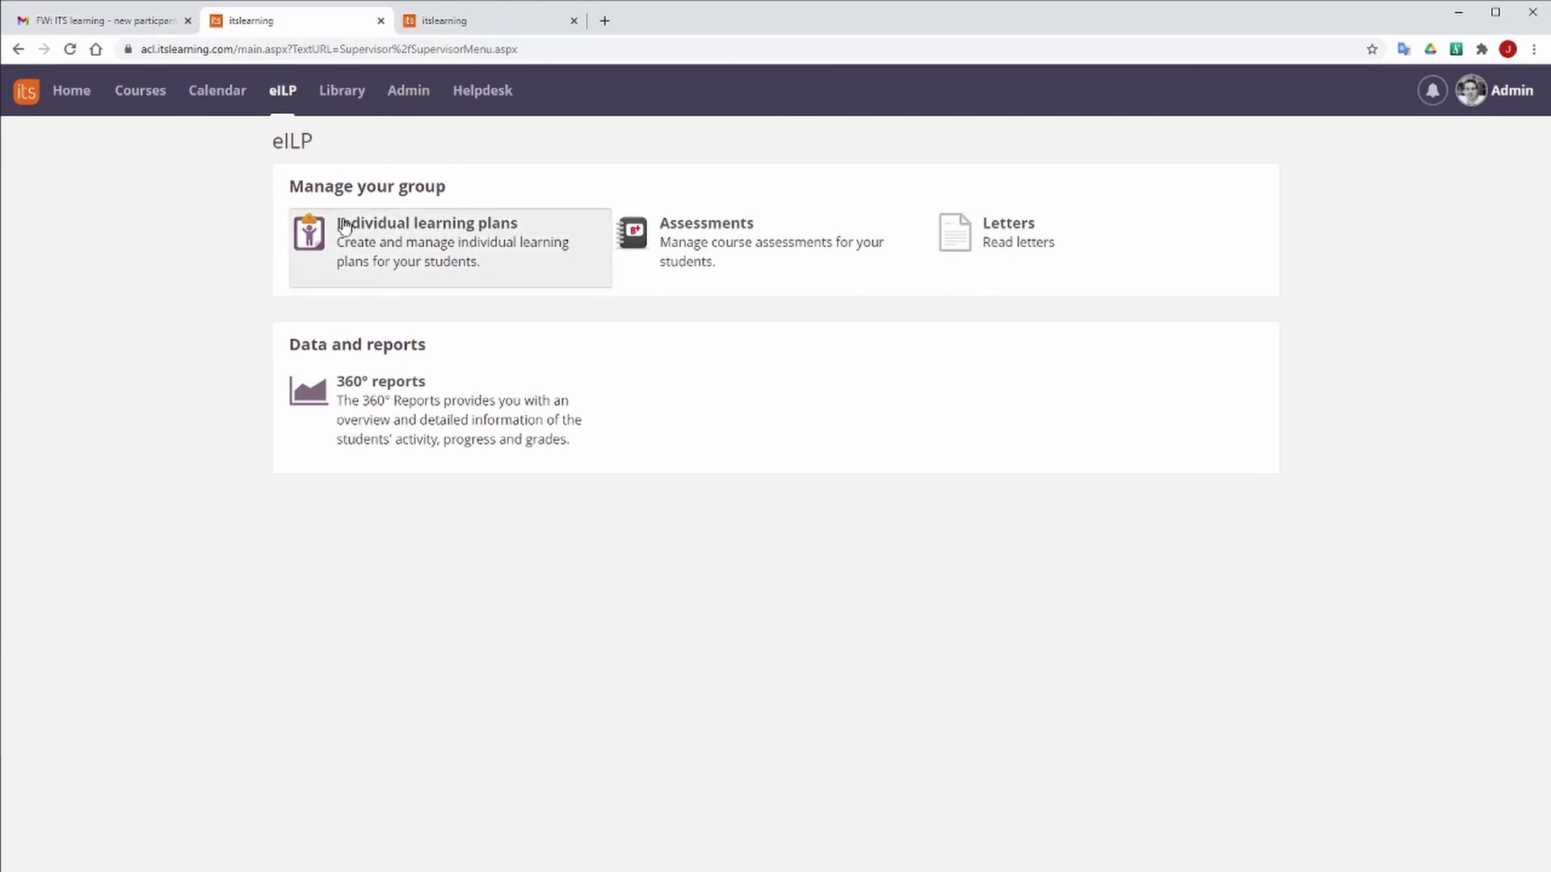
pyautogui.click(345, 226)
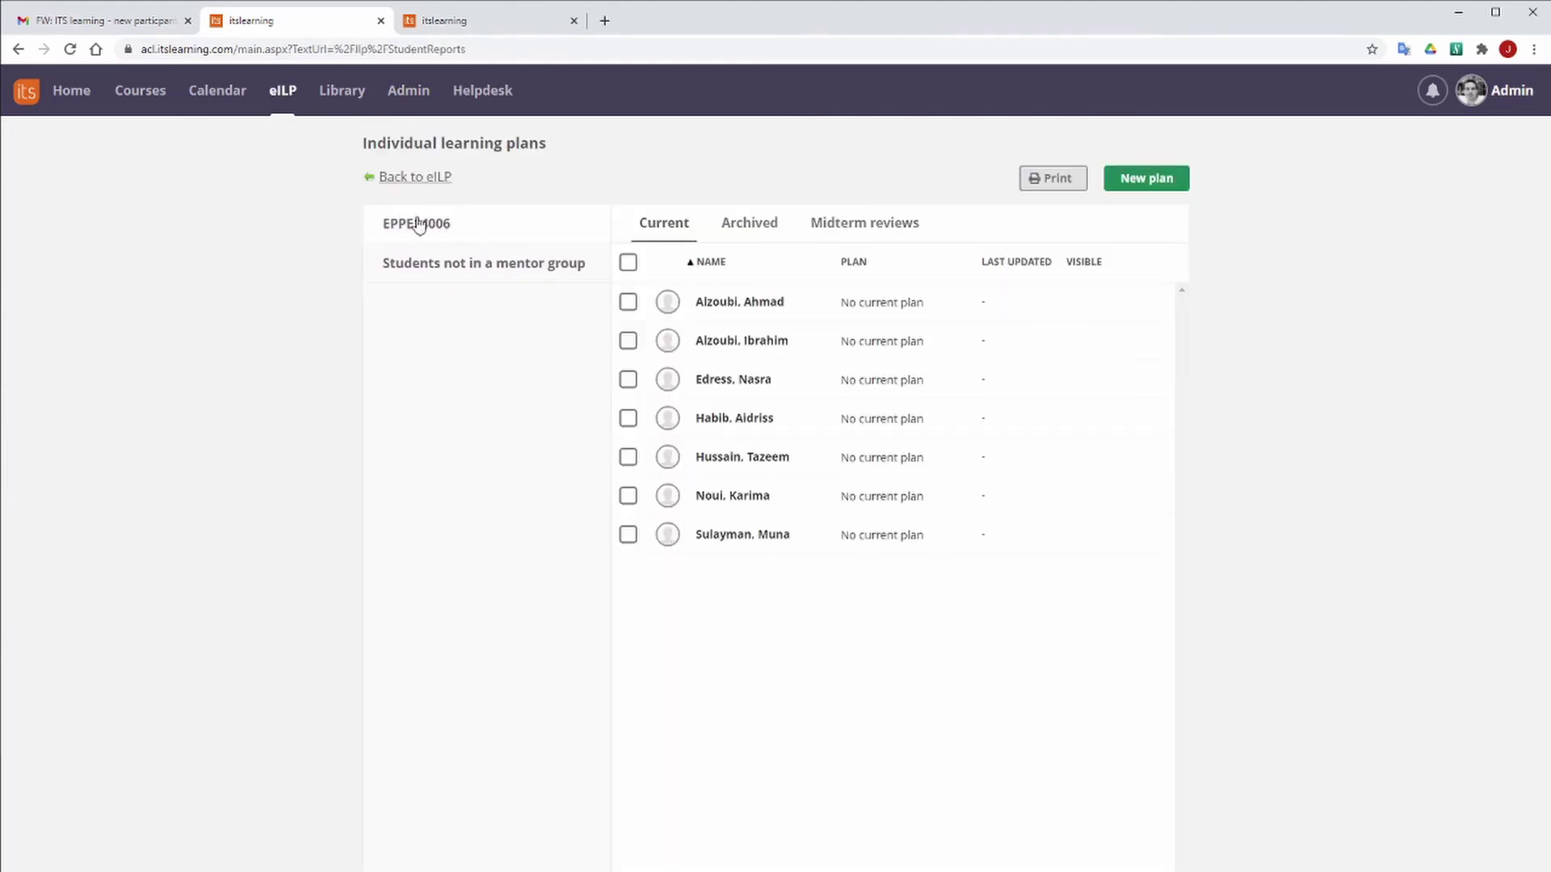
pyautogui.click(630, 264)
pyautogui.click(1145, 179)
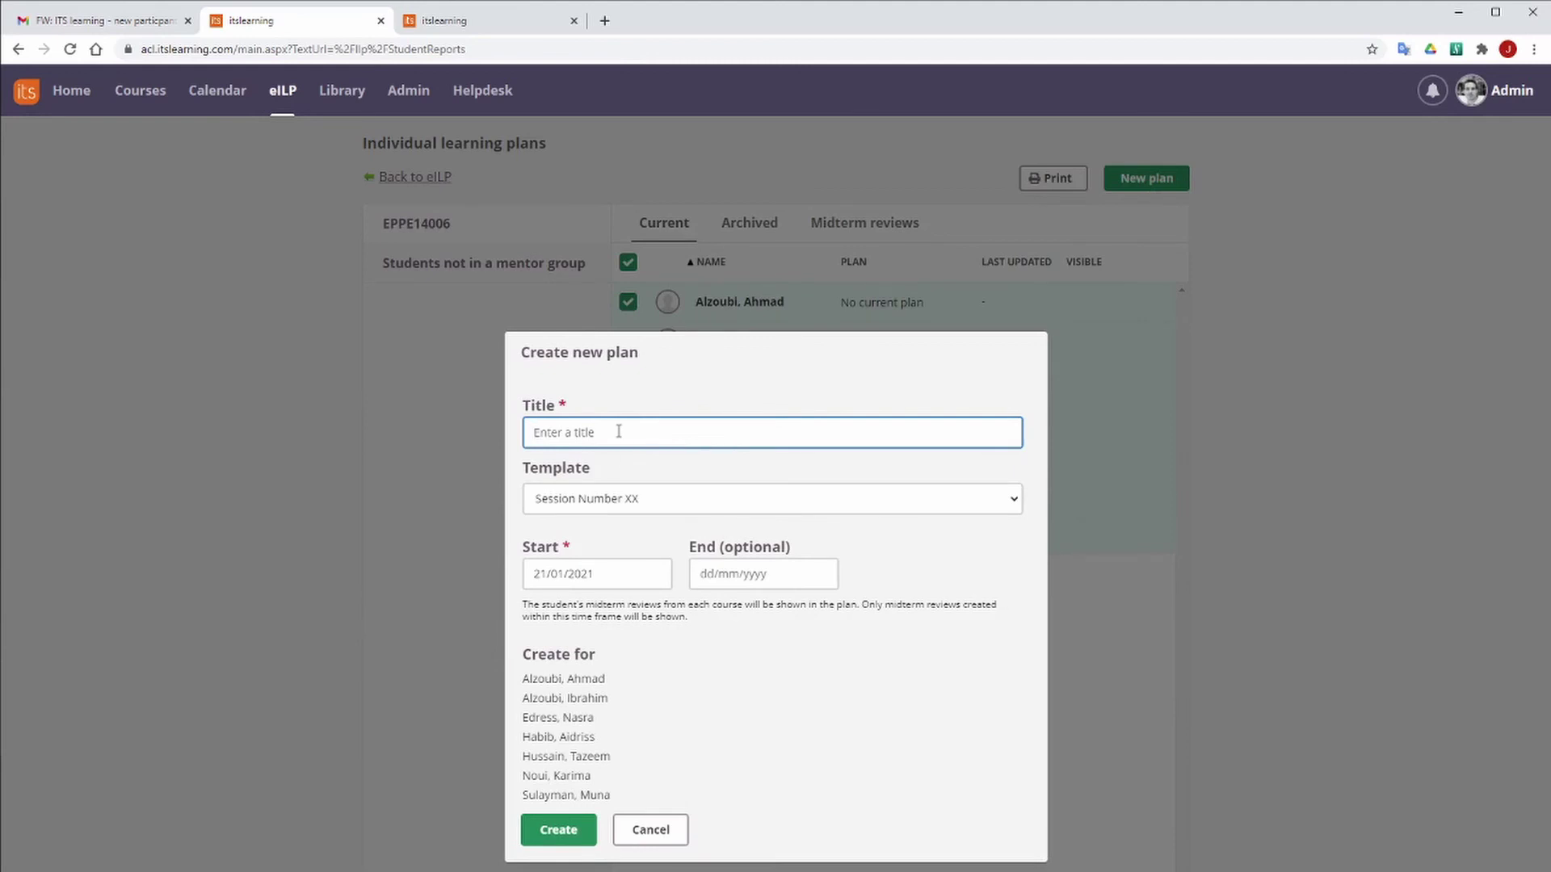
pyautogui.write('Individual Learning Plan')
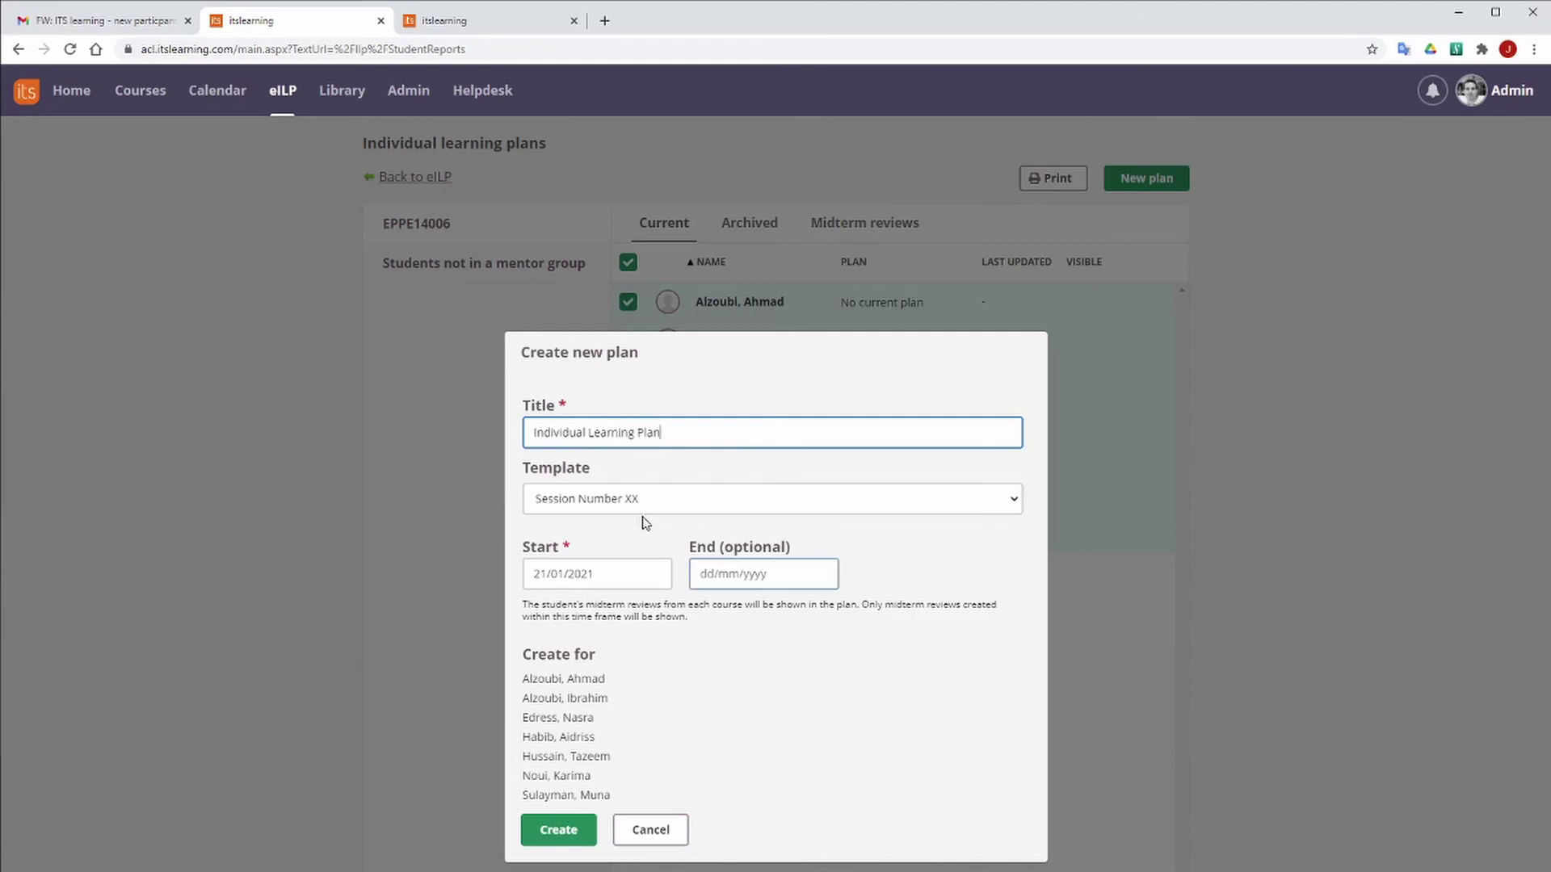
pyautogui.click(546, 502)
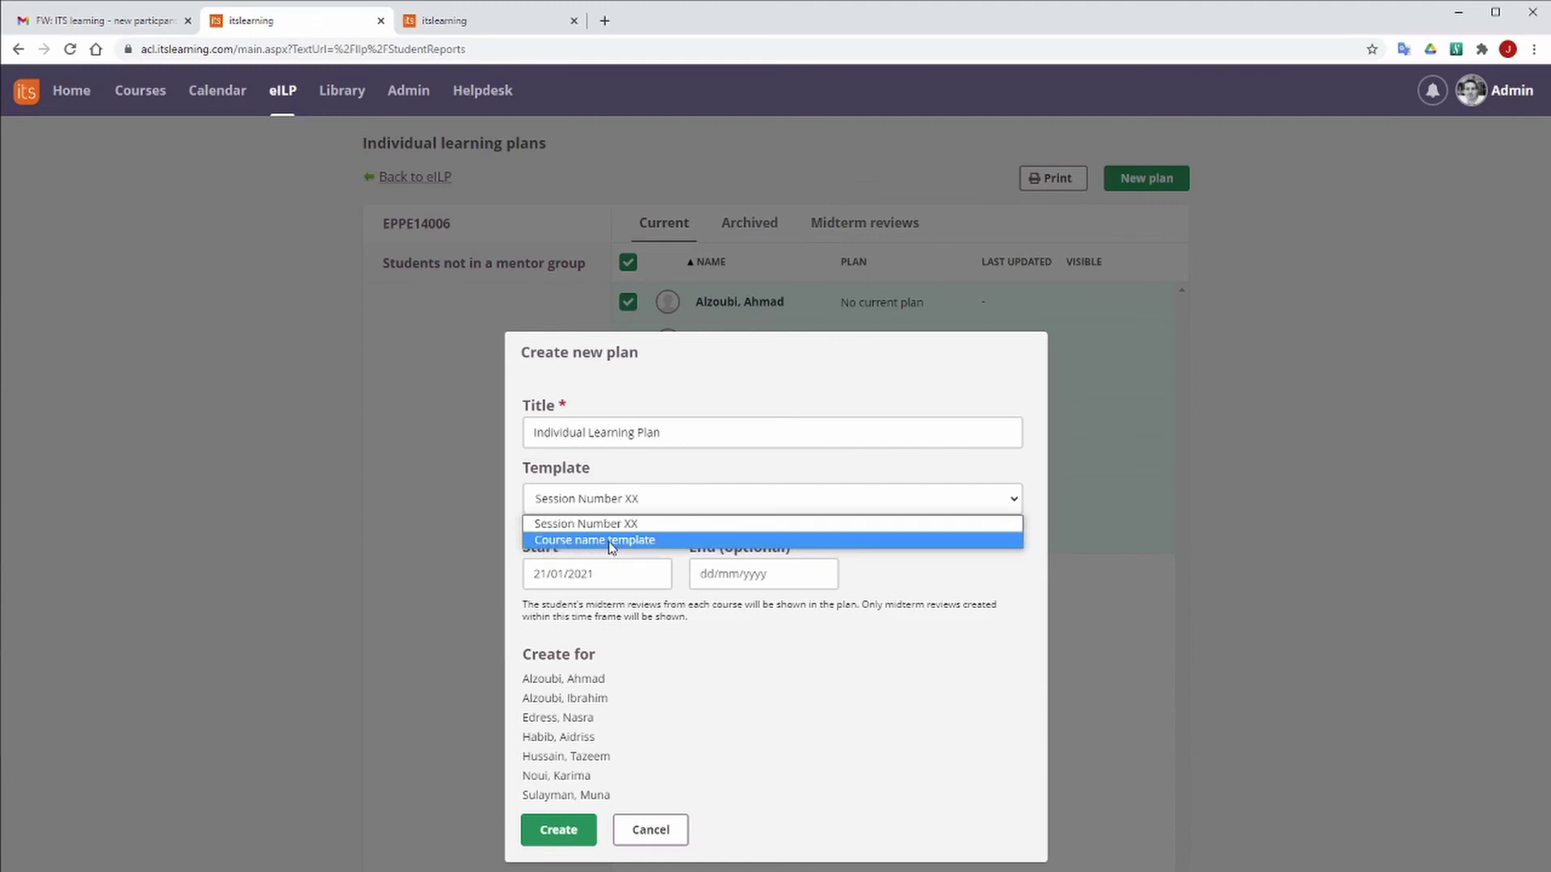
pyautogui.click(612, 541)
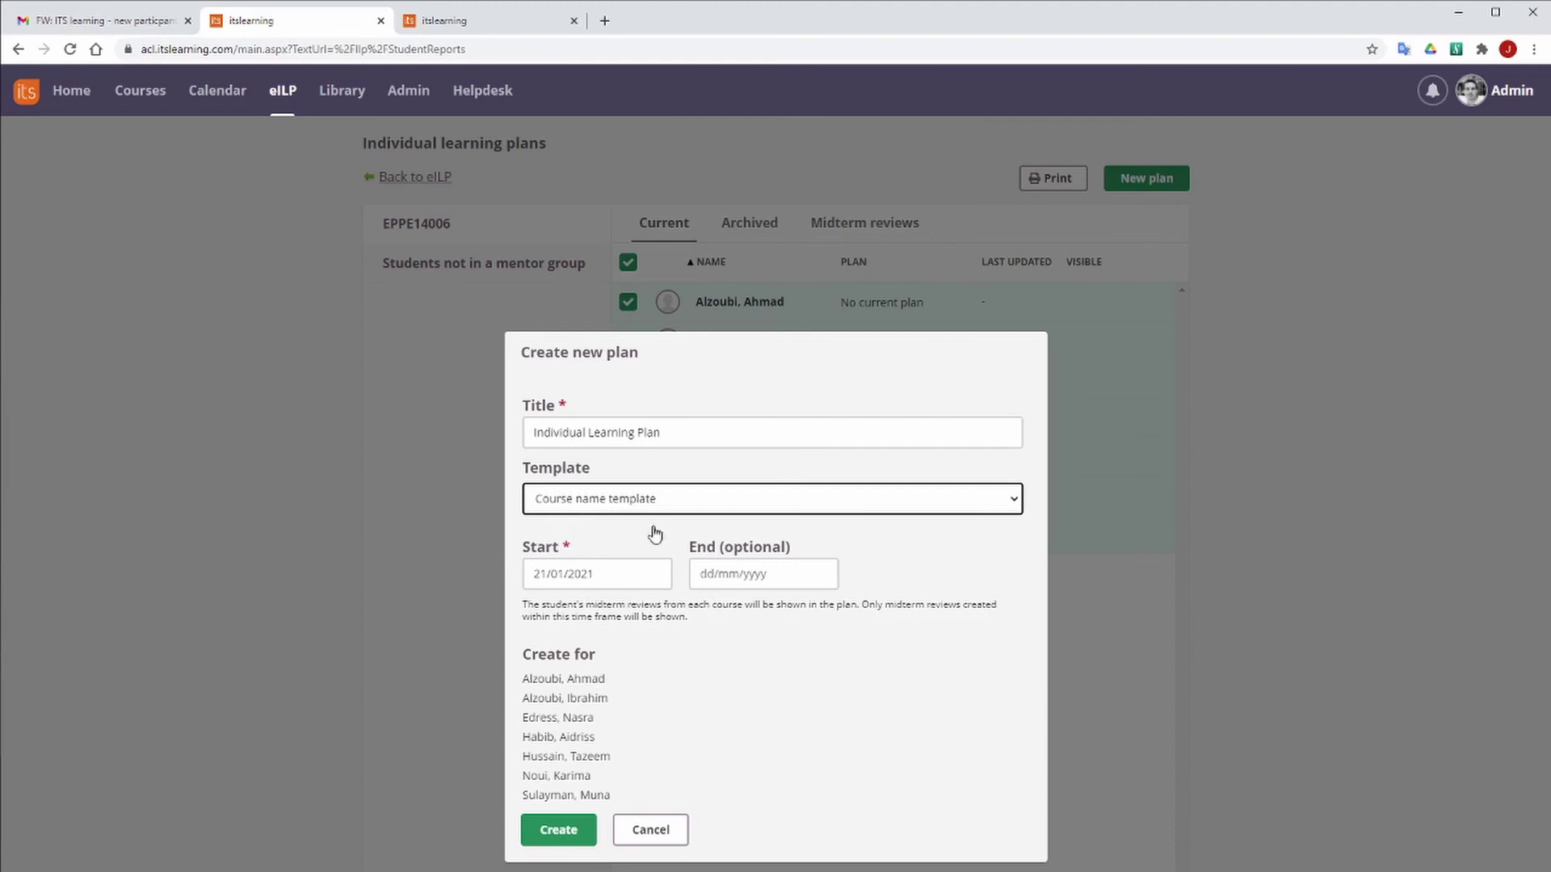
pyautogui.click(557, 581)
pyautogui.click(559, 832)
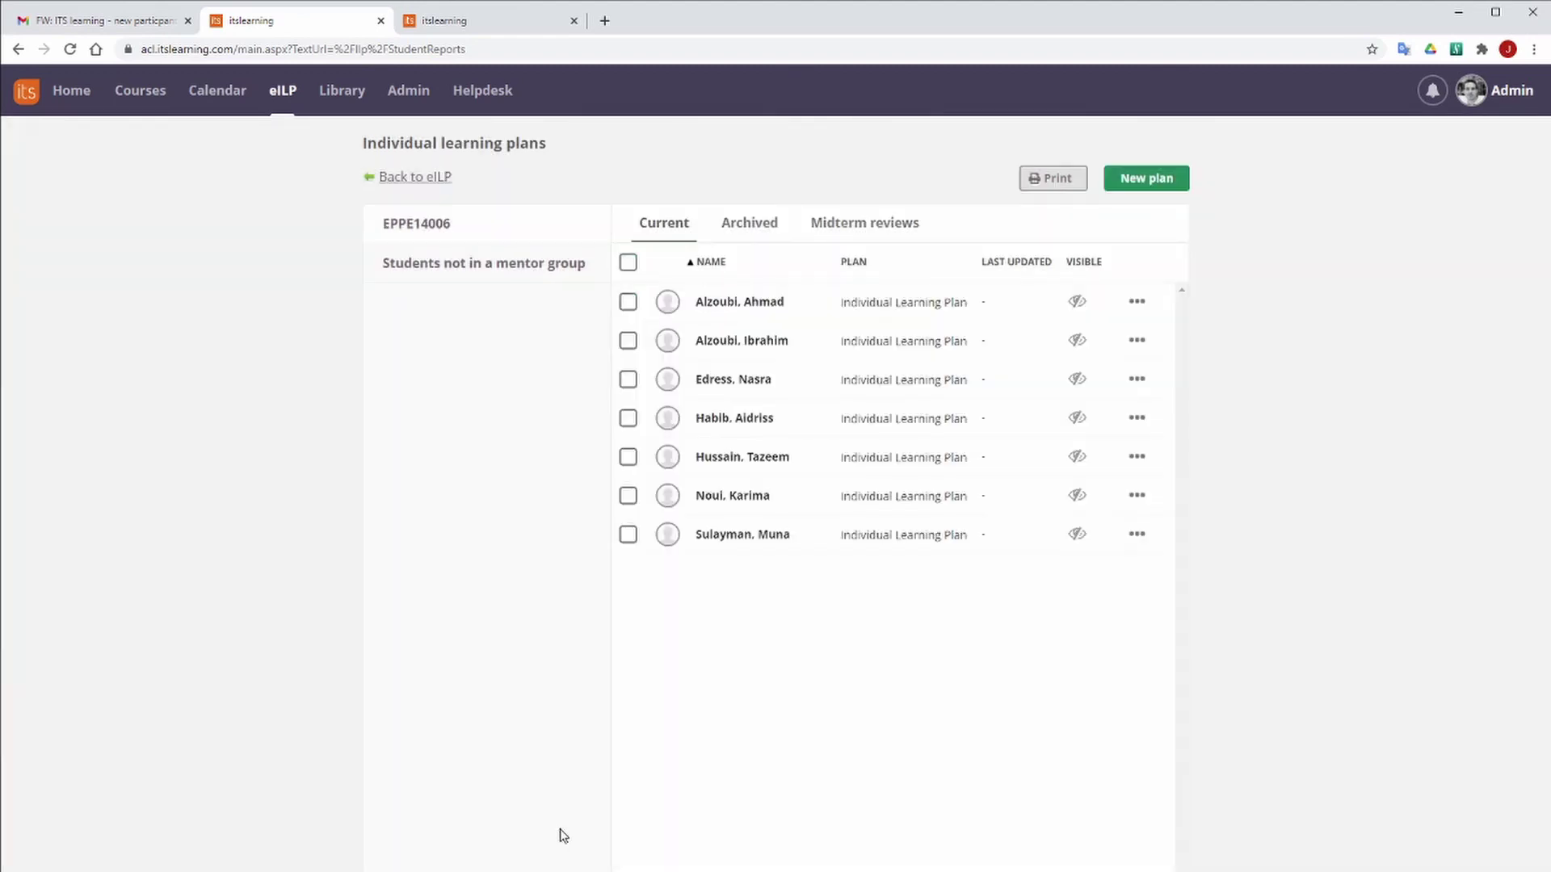
# Make the first four students' individual learning plans visible and hide them again
pyautogui.click(1078, 301)
pyautogui.click(1078, 340)
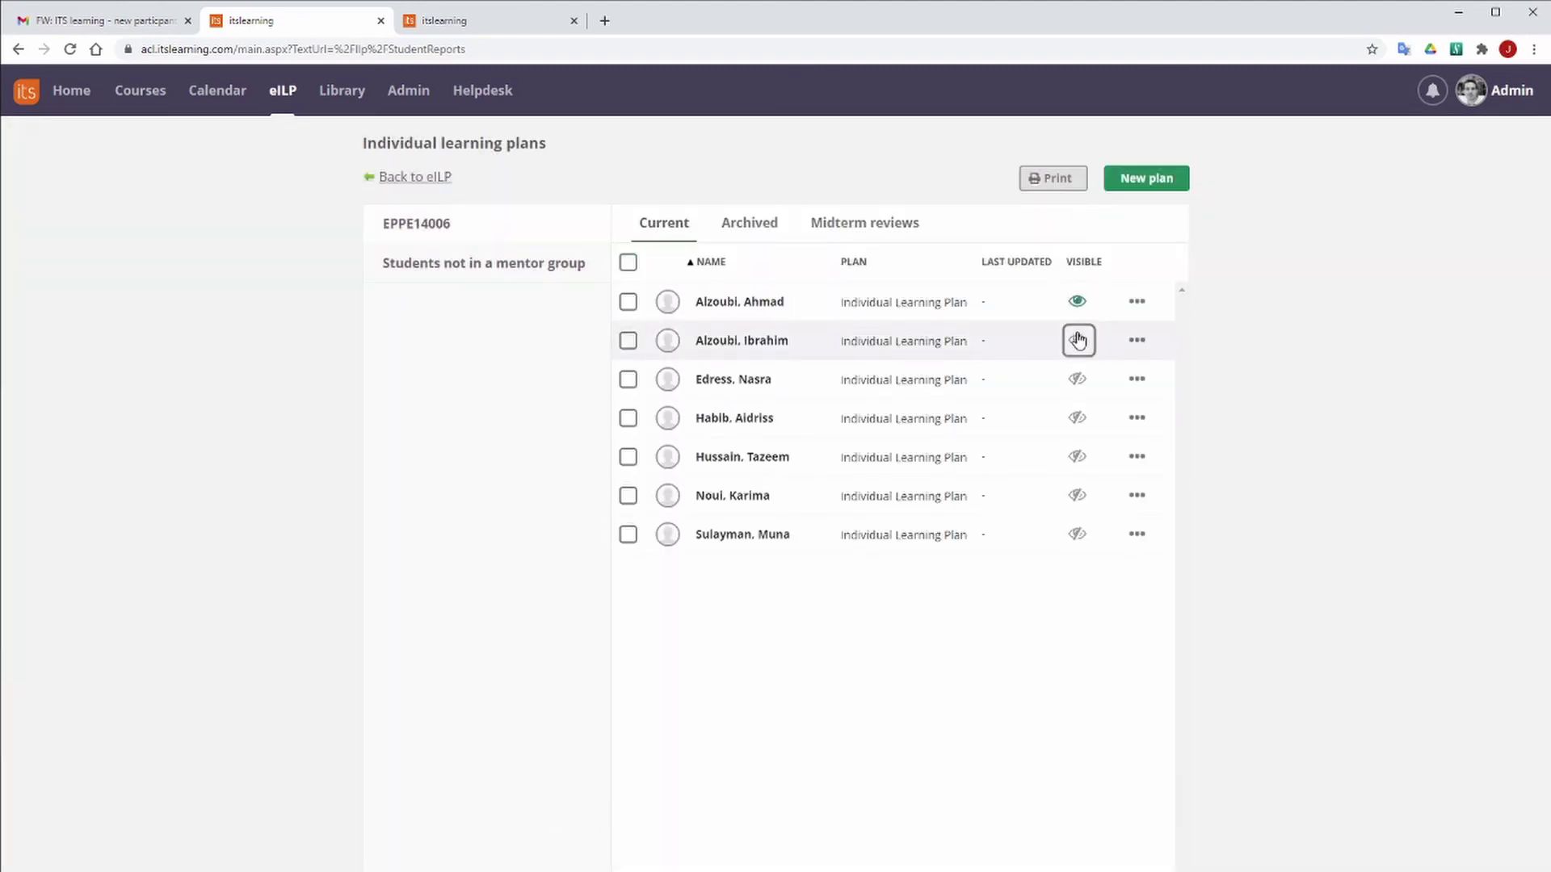
pyautogui.click(1078, 378)
pyautogui.click(1079, 422)
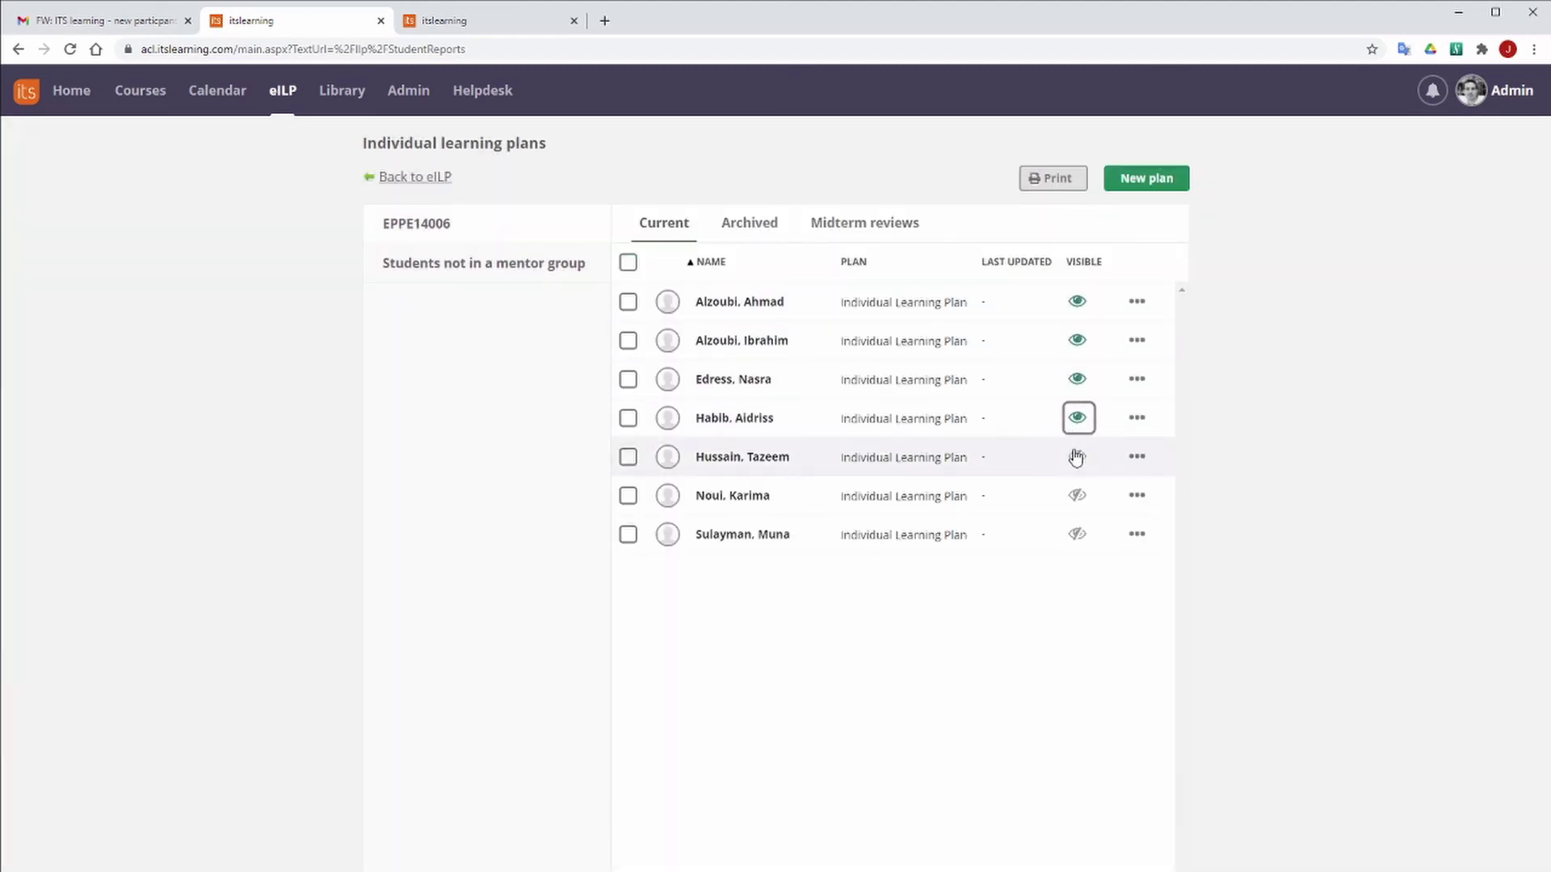
pyautogui.click(1078, 419)
pyautogui.click(1078, 381)
pyautogui.click(1078, 340)
pyautogui.click(1077, 302)
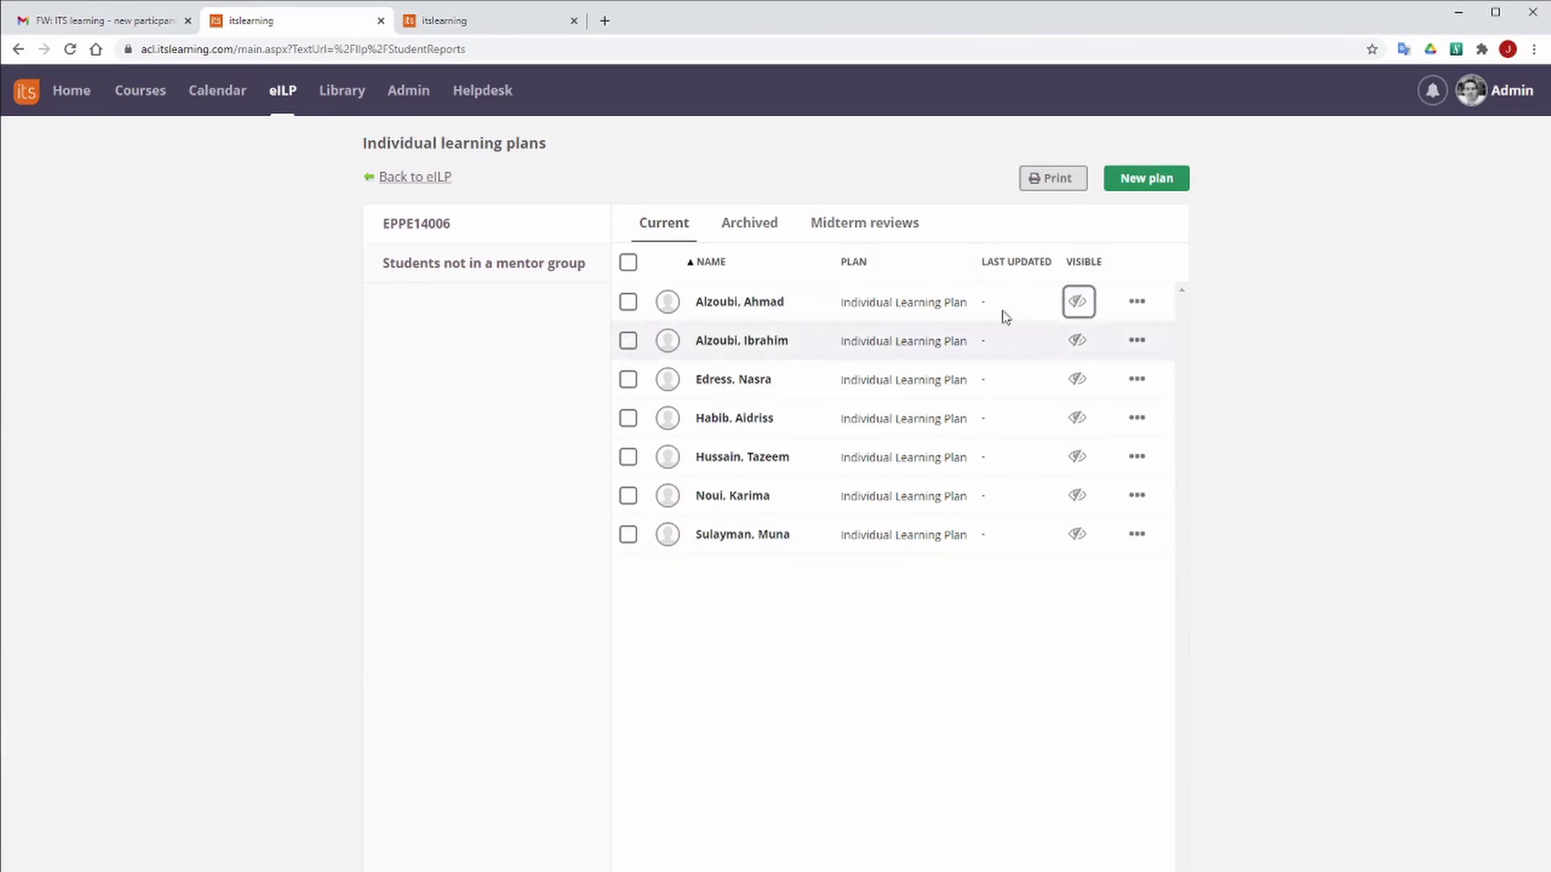
# Examine the midterm reviews and current plans for the Individual learning plans group
pyautogui.click(886, 233)
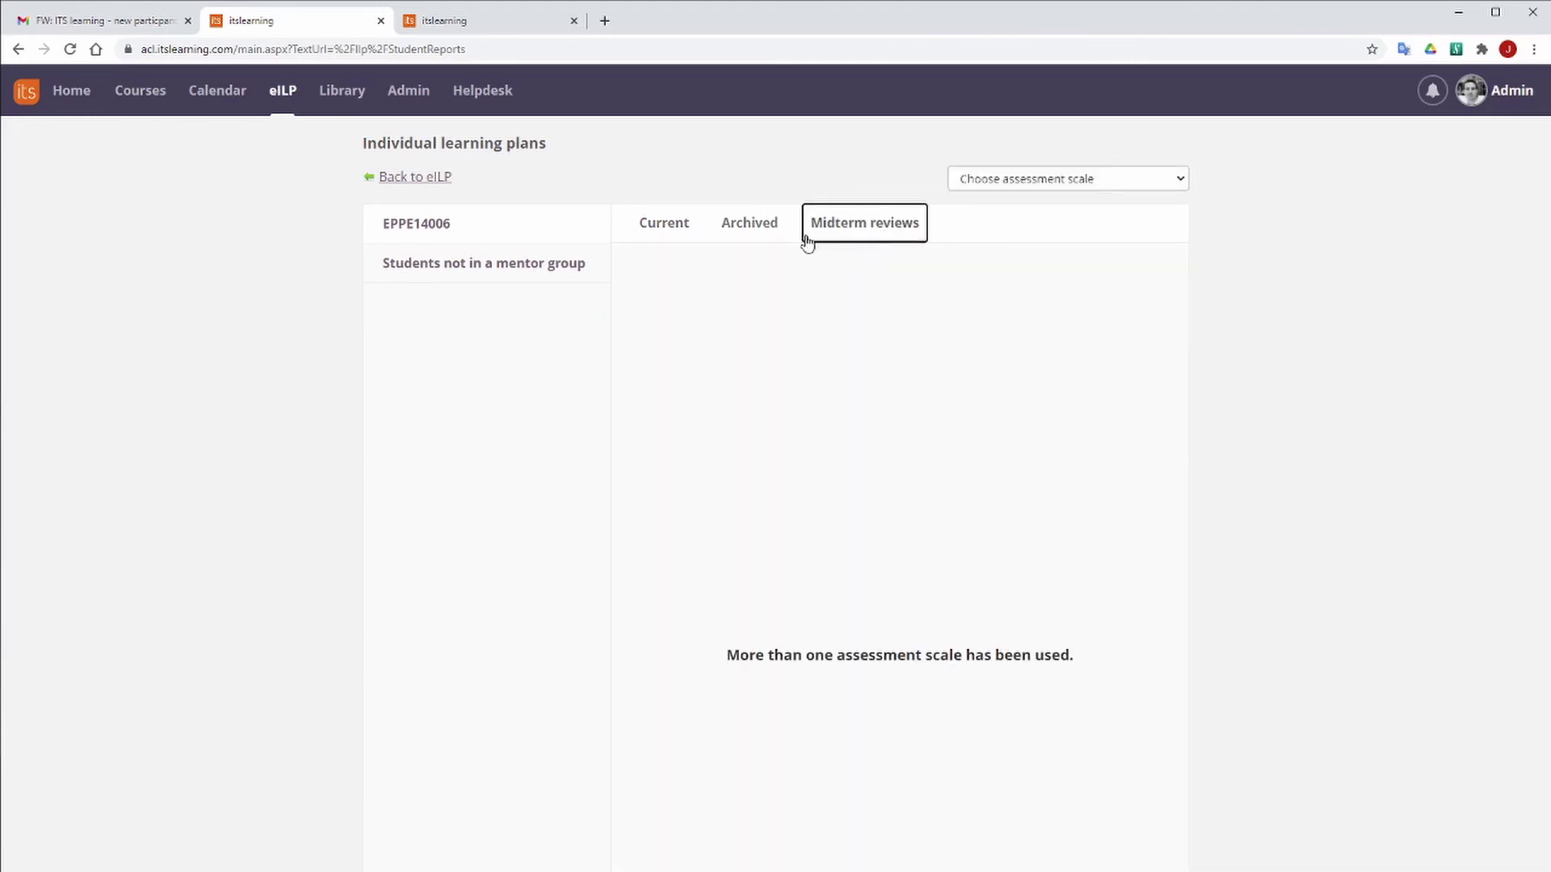
pyautogui.click(667, 230)
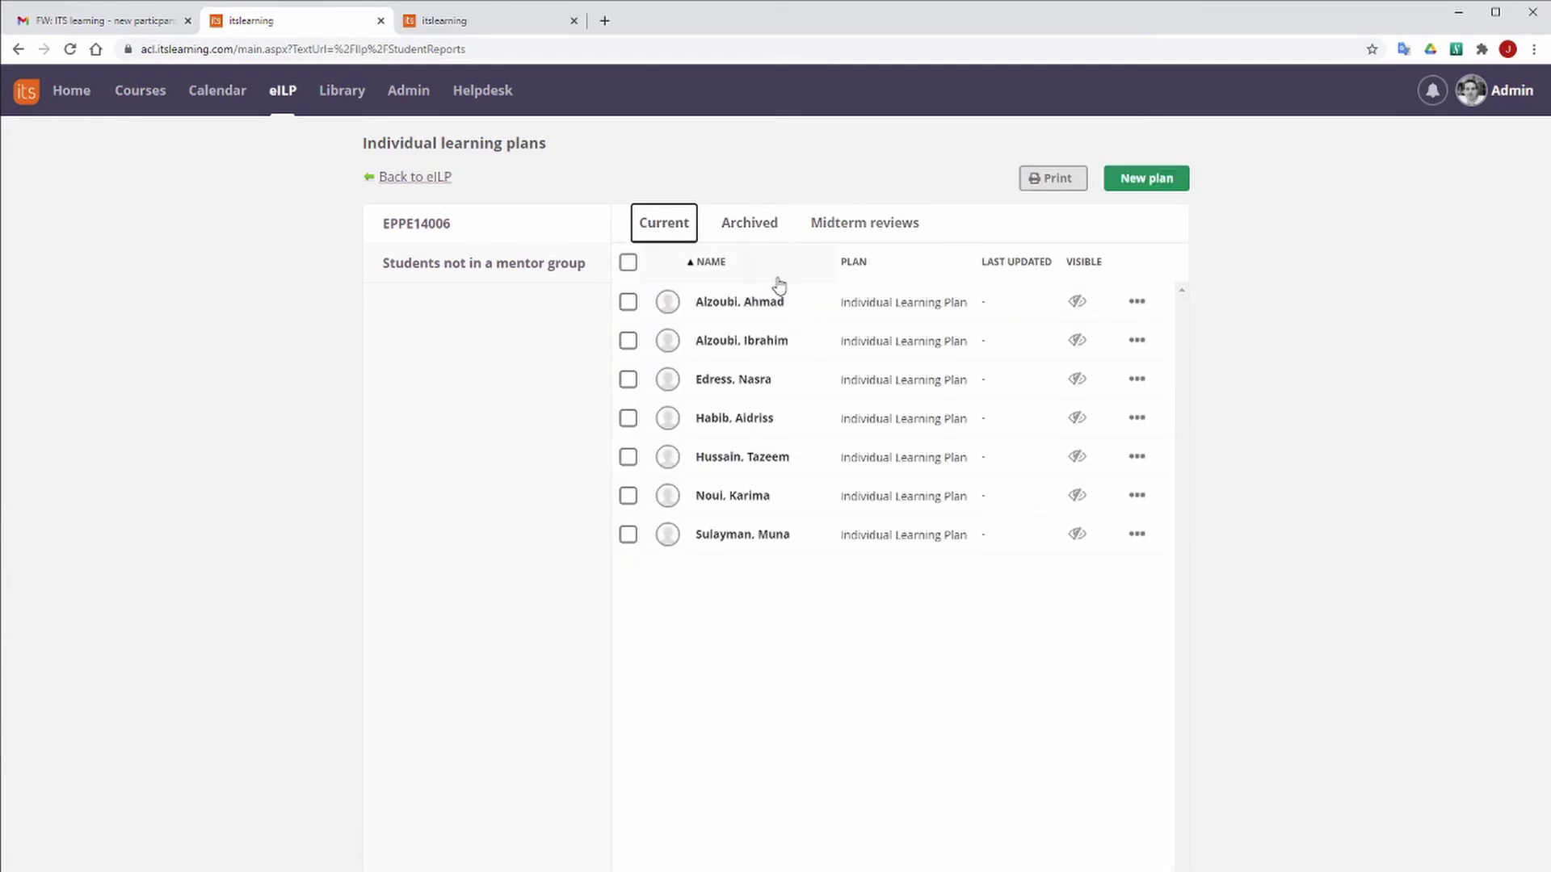
pyautogui.click(838, 239)
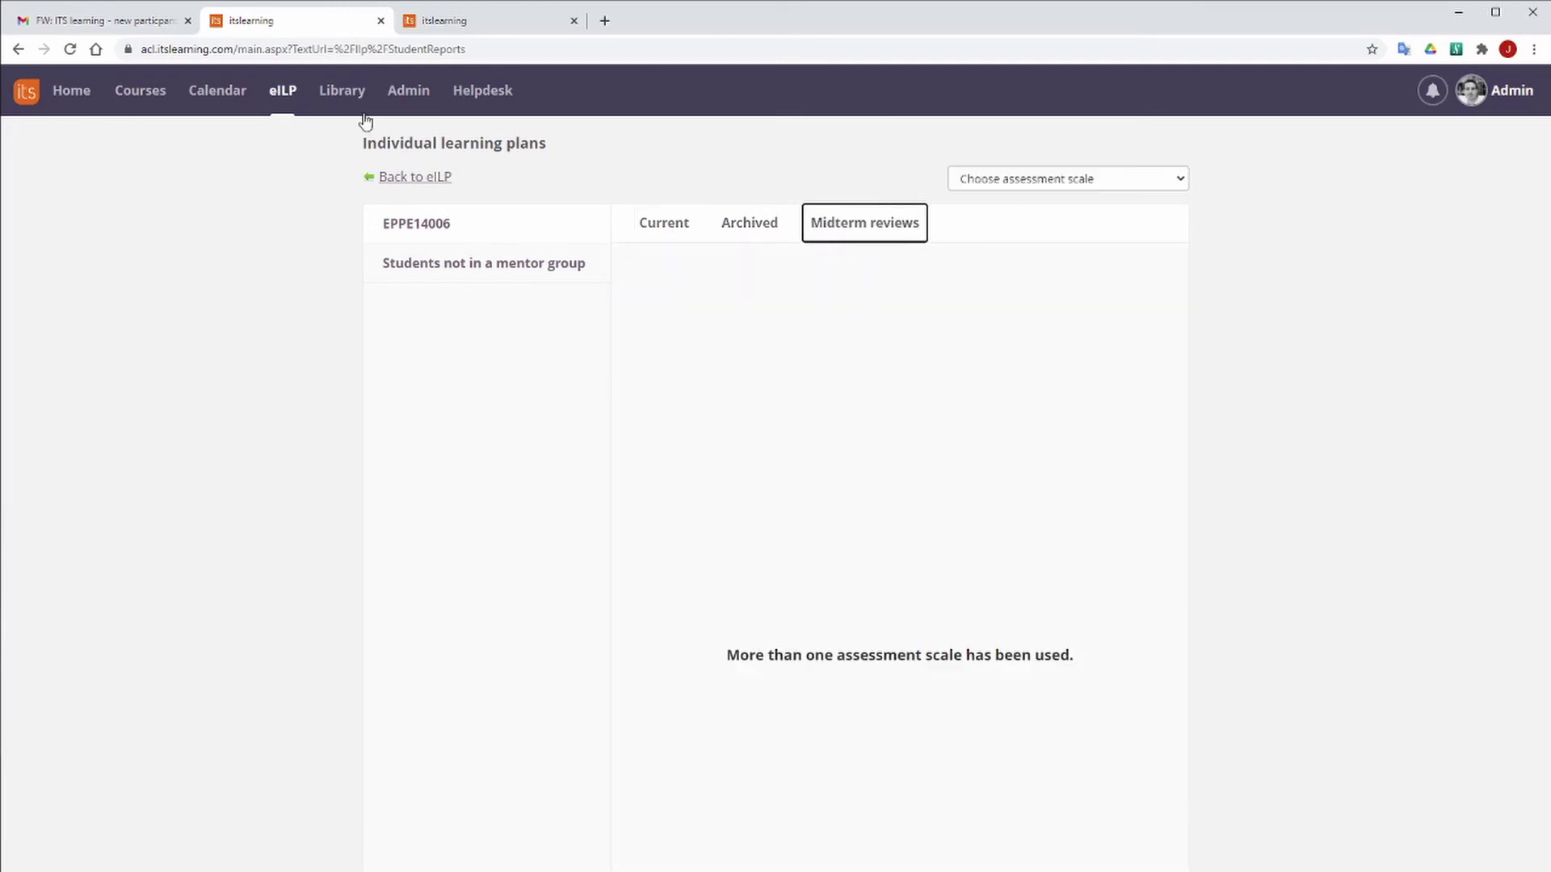
# Remove hierarchy EPPE14006 from the Admin user's eILP Admin record and return to the Supervisors list
pyautogui.click(408, 91)
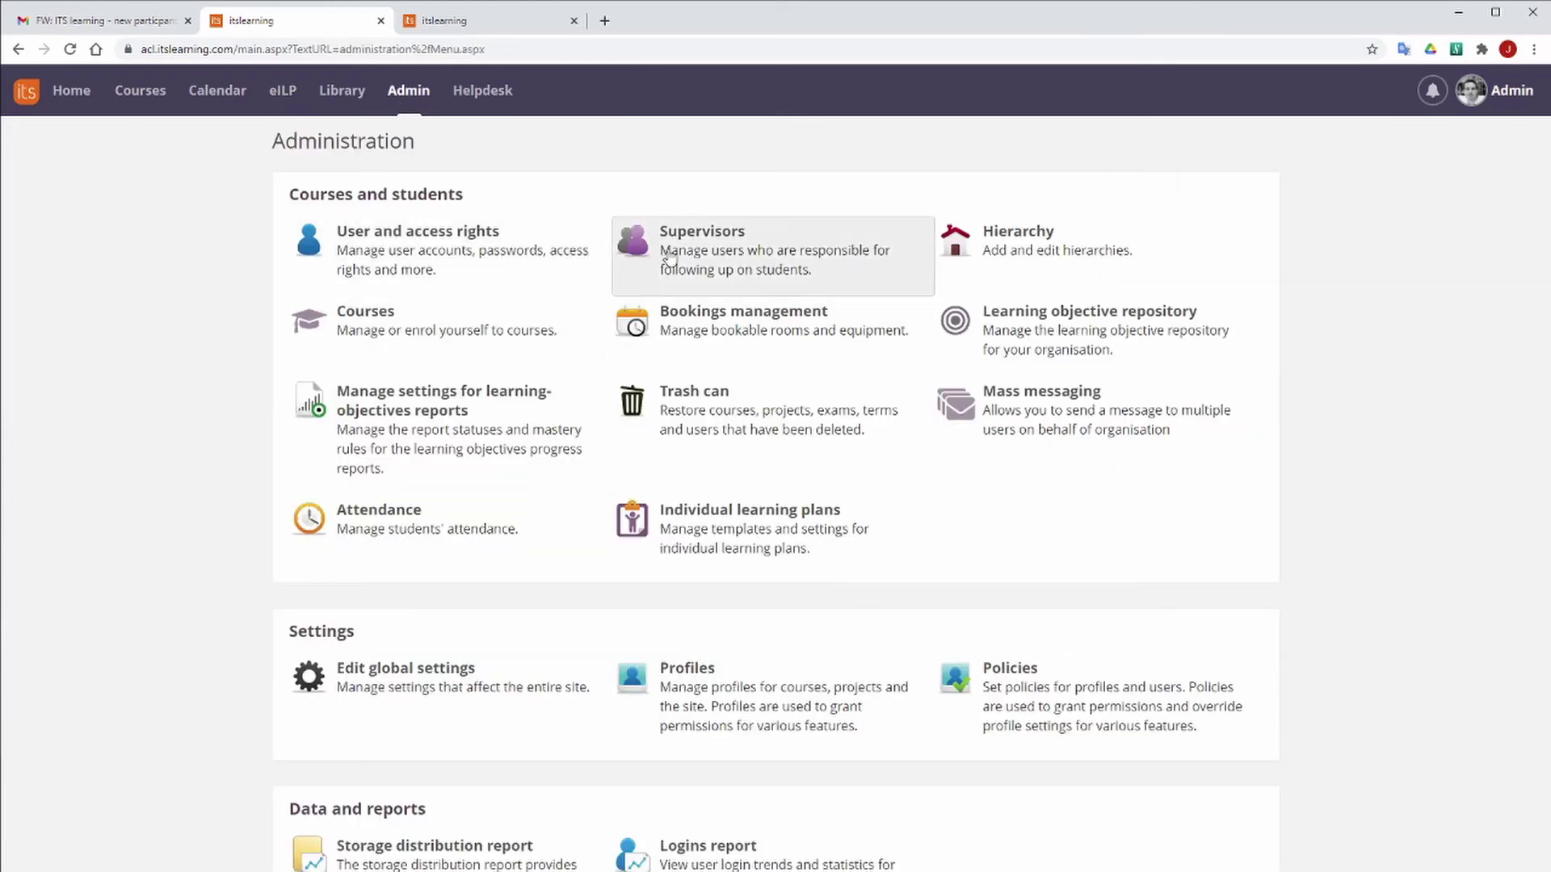
pyautogui.click(668, 257)
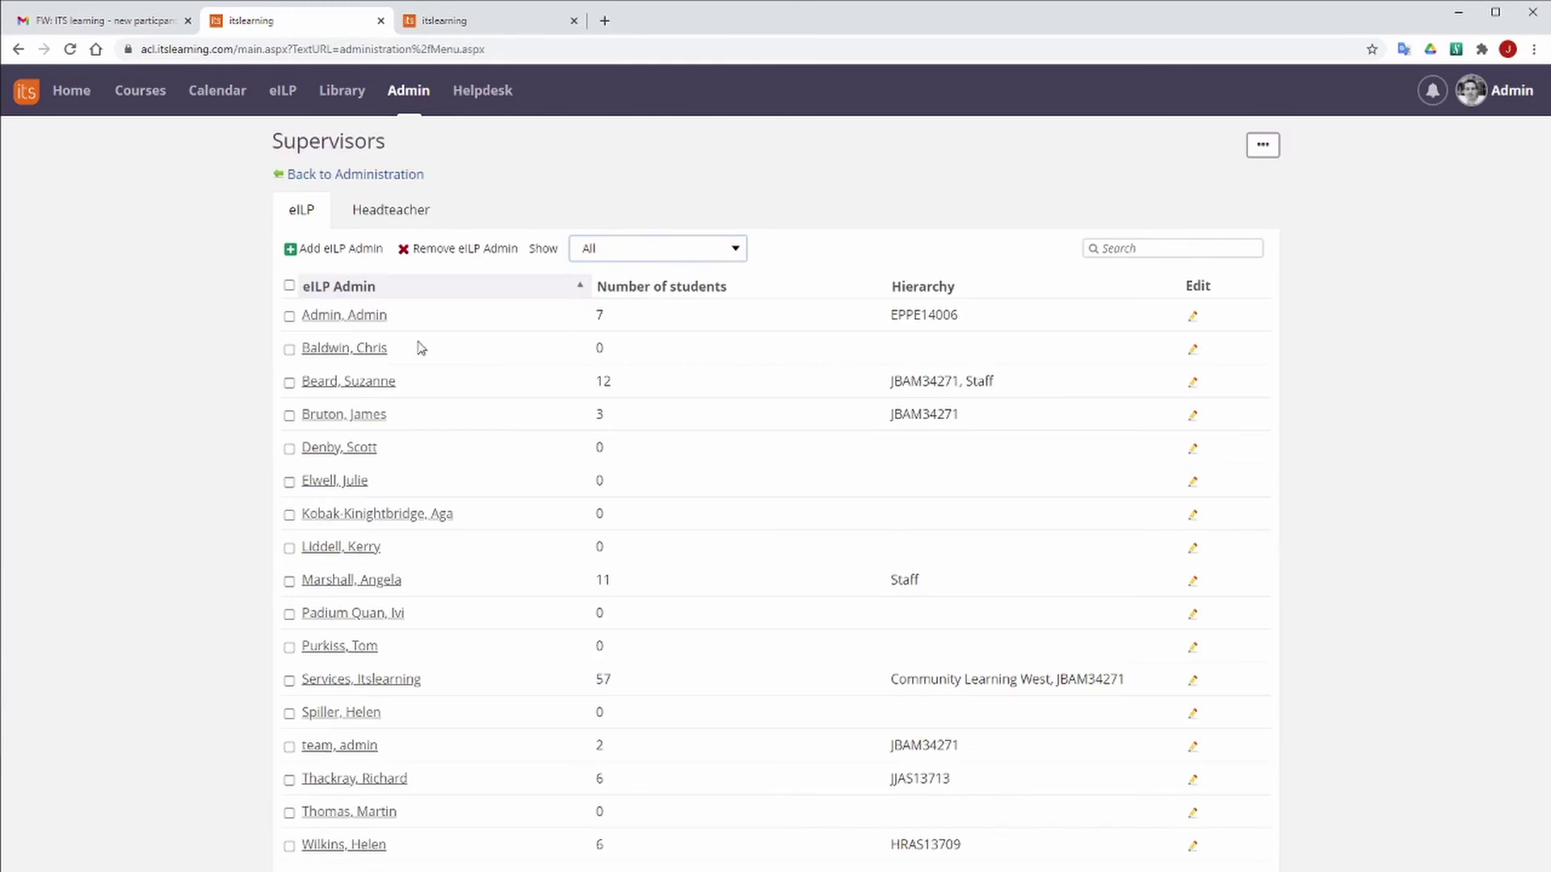
pyautogui.click(1193, 317)
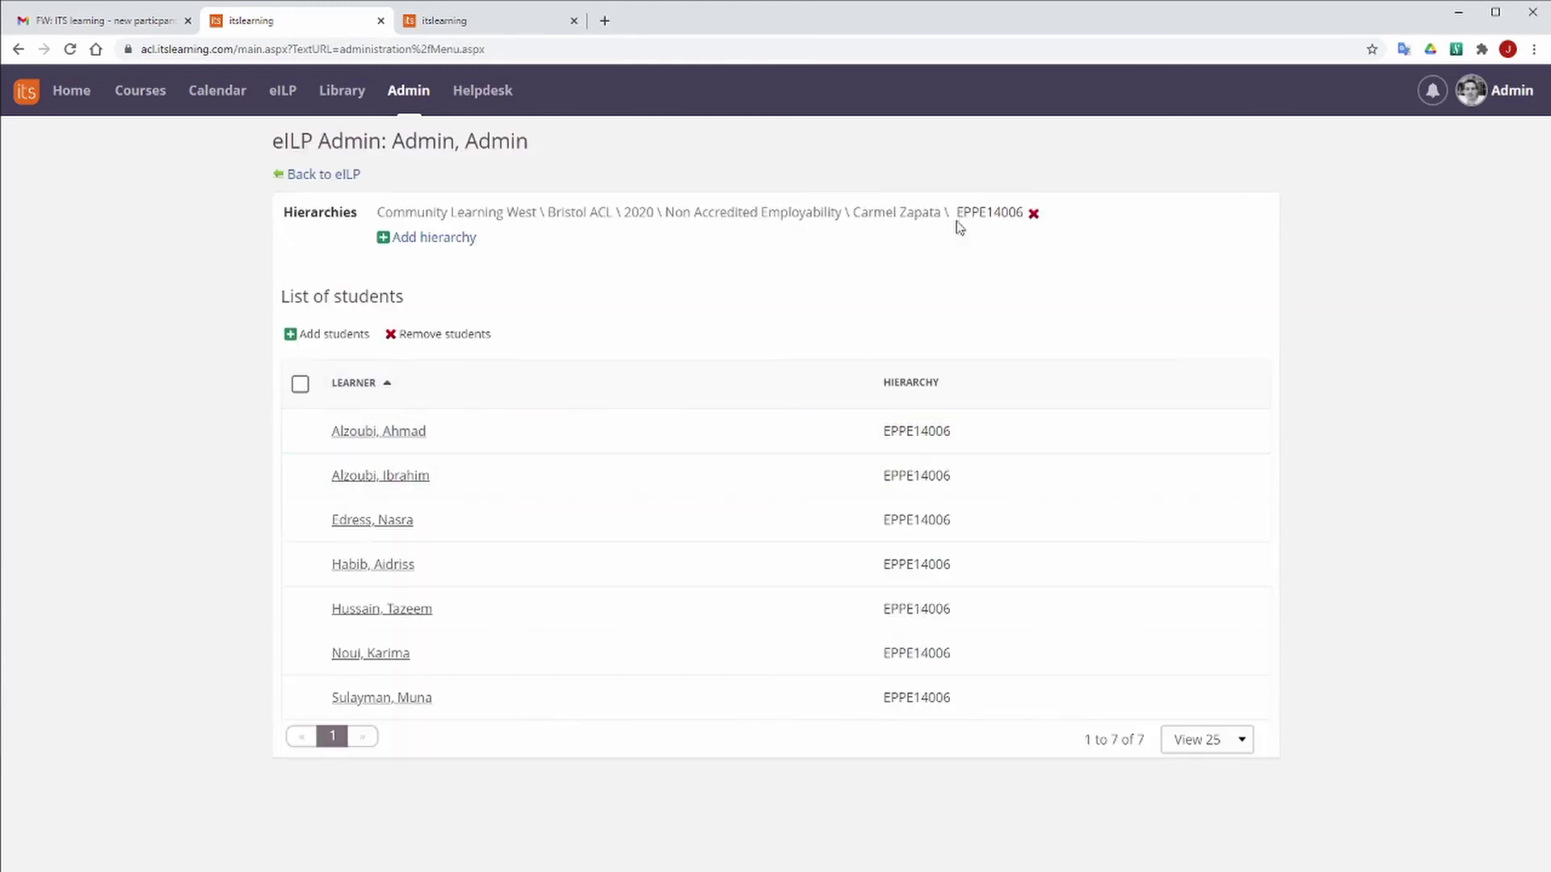
pyautogui.click(1033, 214)
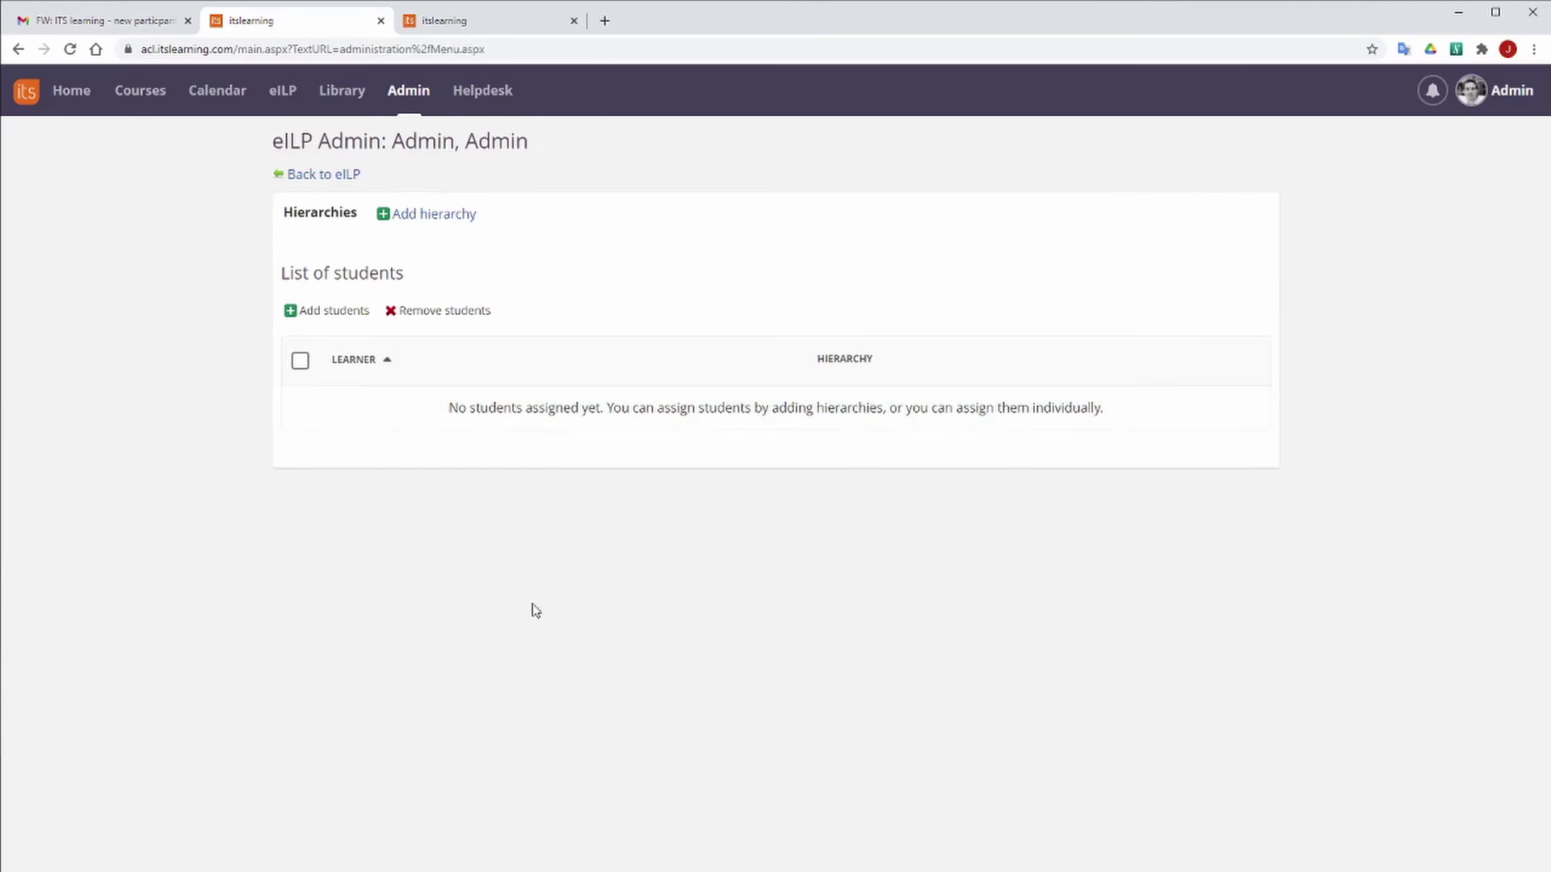
pyautogui.click(308, 176)
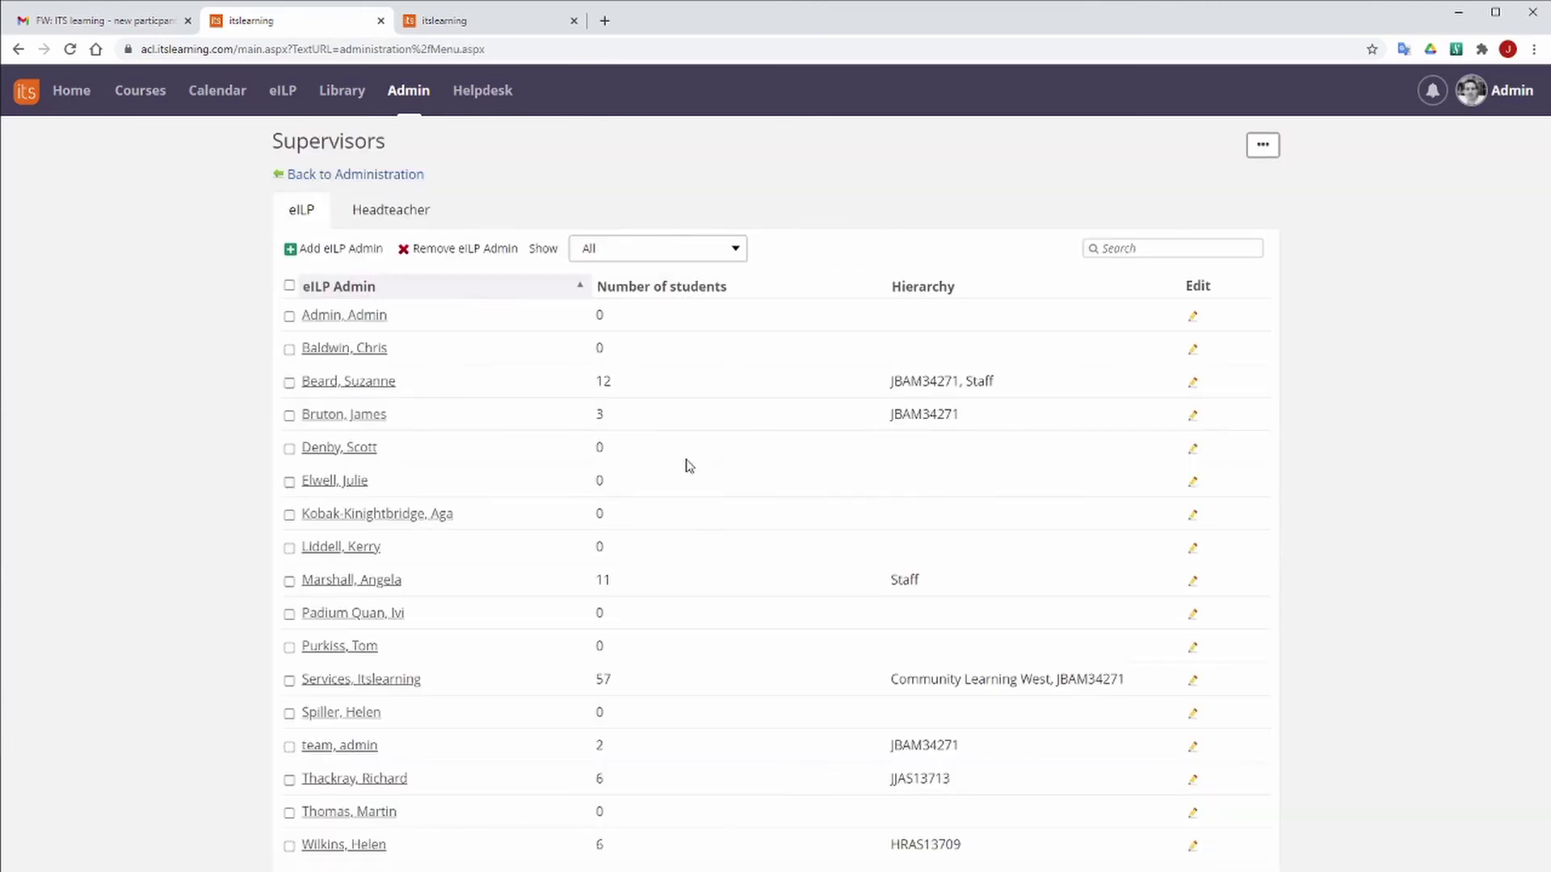